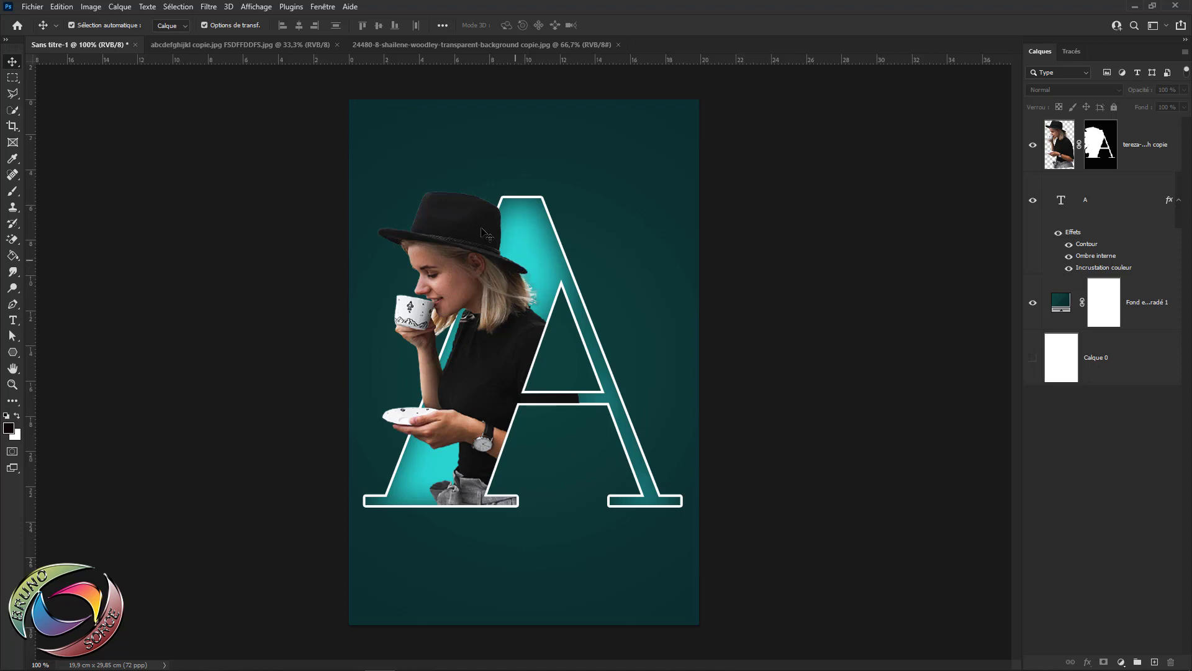
# Review the letter B, F and A example posters and their font, then reselect the Move tool
pyautogui.click(277, 44)
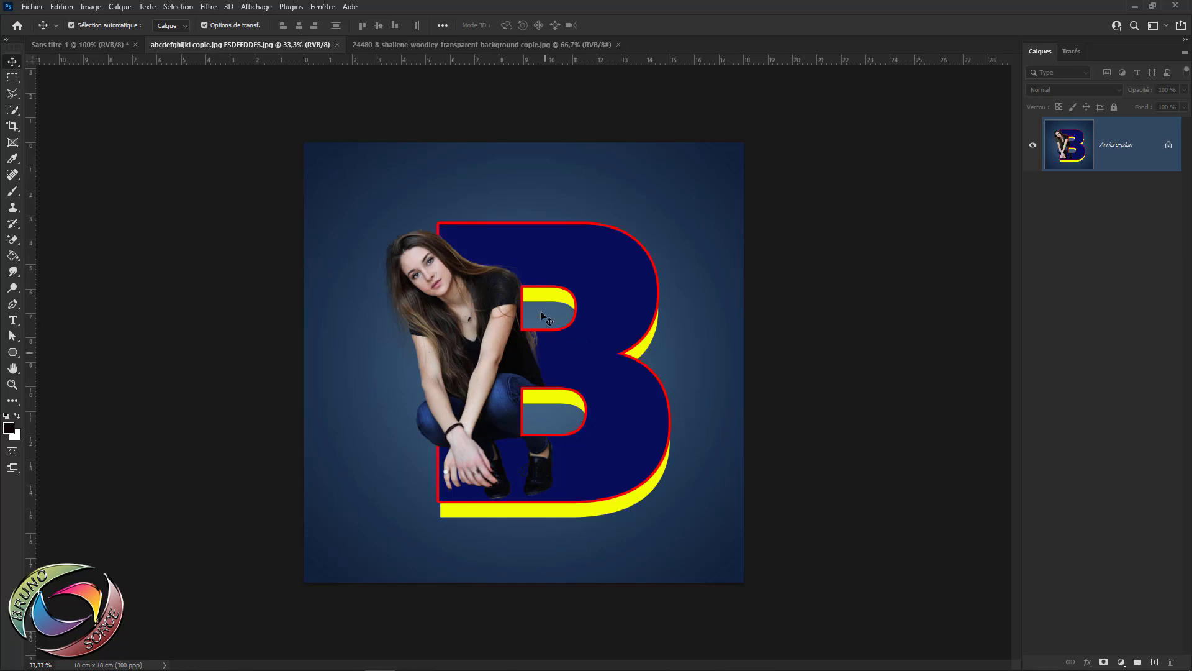
pyautogui.click(447, 44)
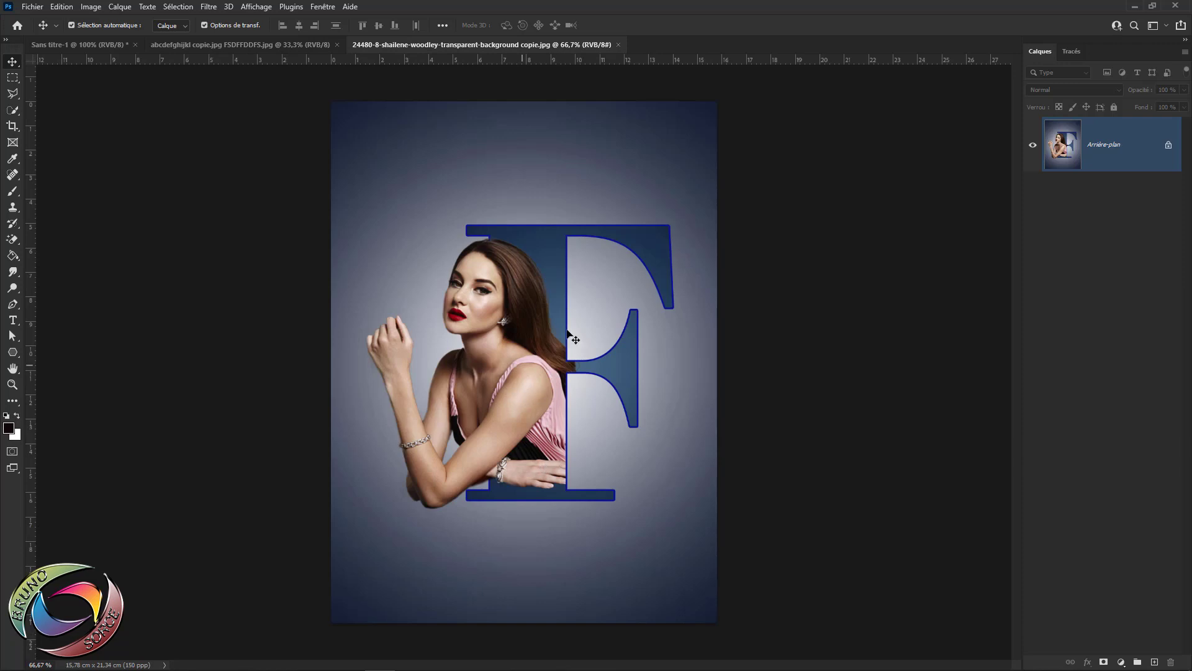
pyautogui.click(13, 321)
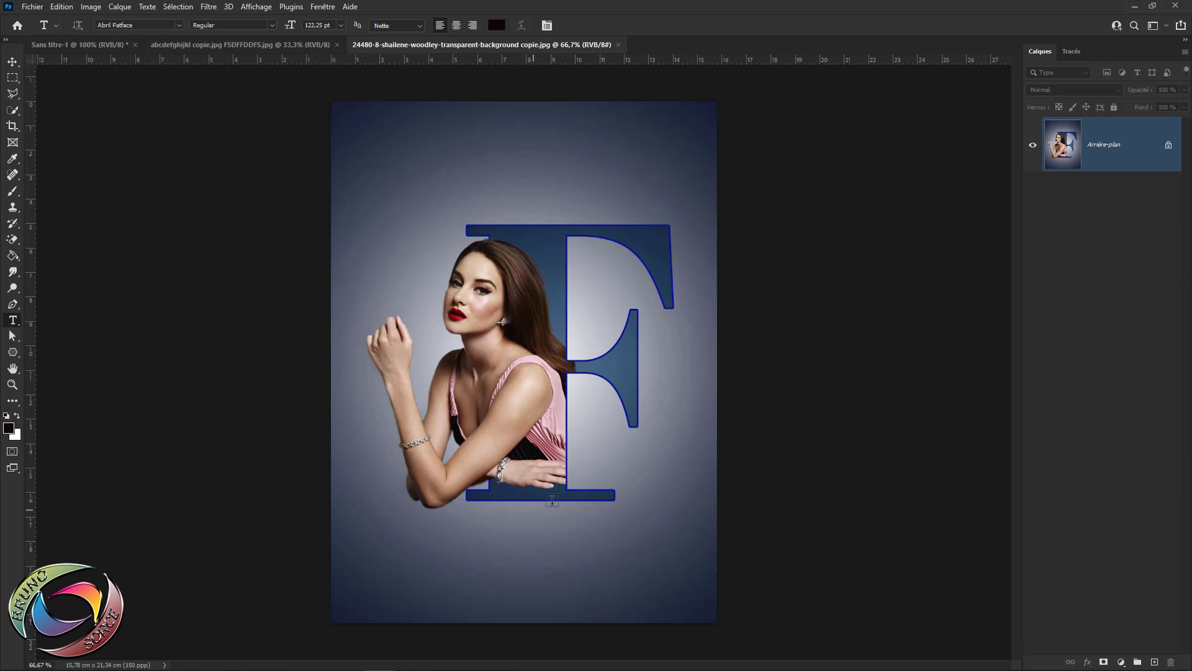
pyautogui.click(244, 49)
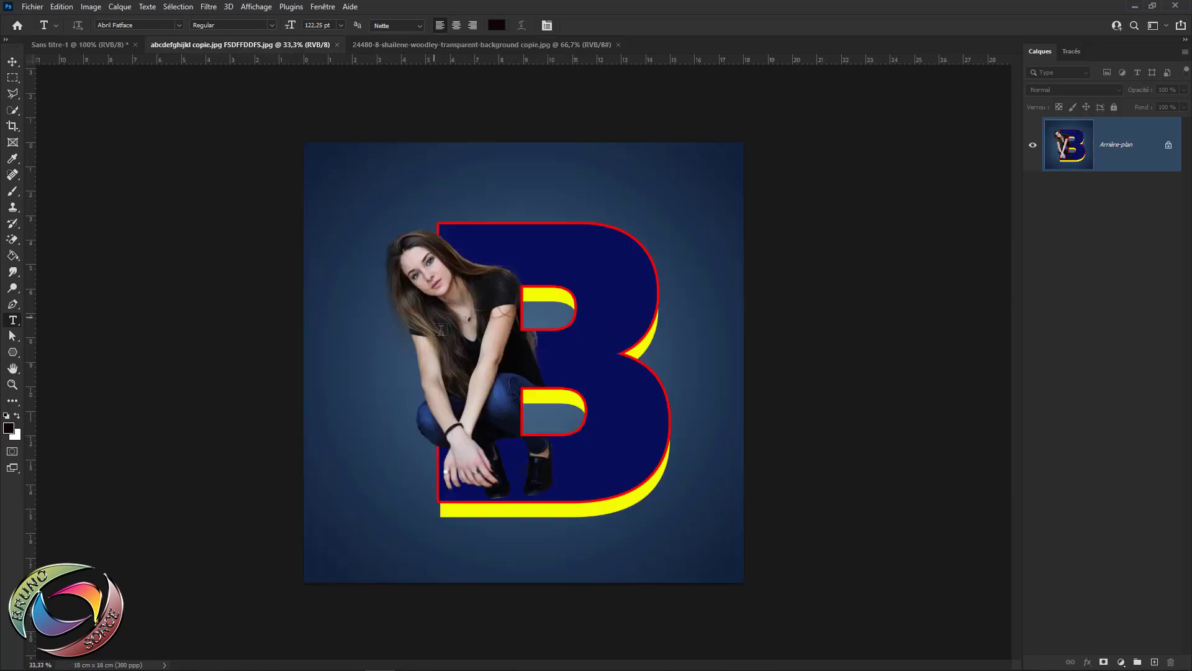
pyautogui.click(118, 44)
pyautogui.click(13, 63)
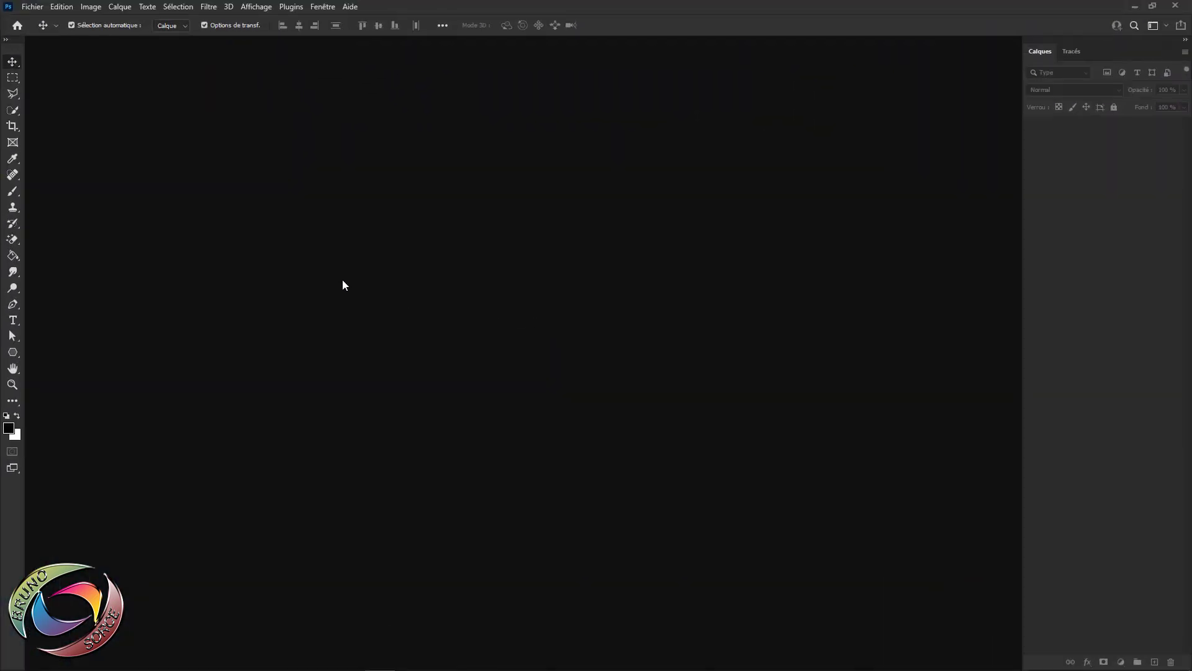
# Create a new white document in pixels: width 564, height 846, resolution 72 ppi
pyautogui.click(33, 9)
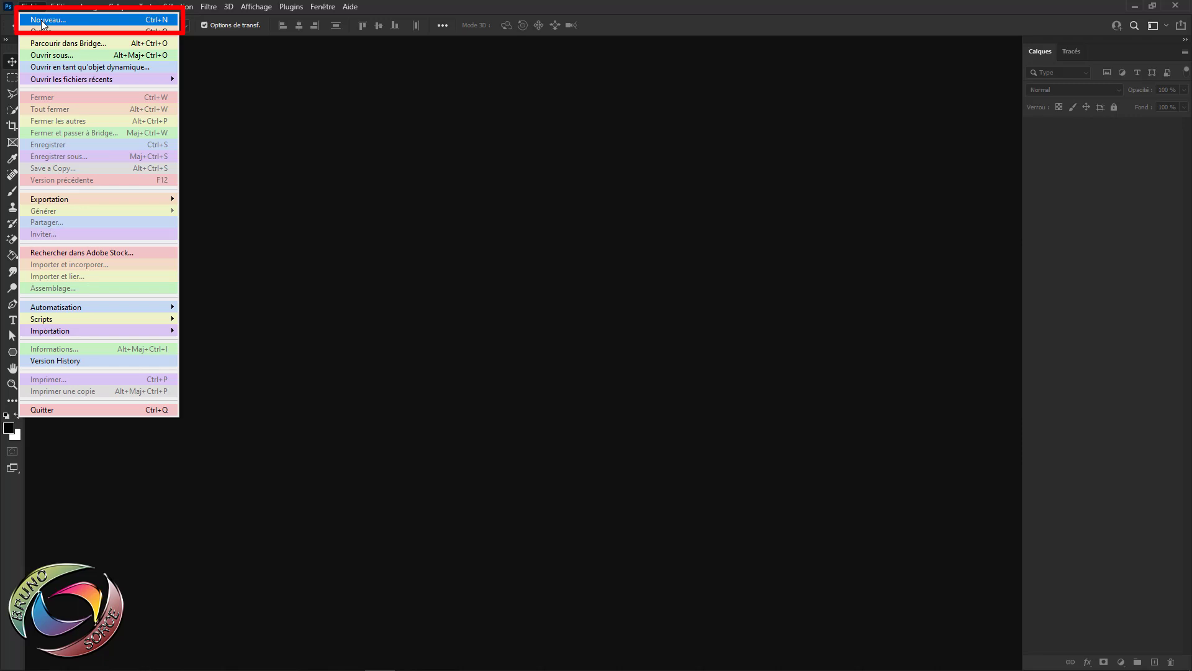
pyautogui.click(42, 21)
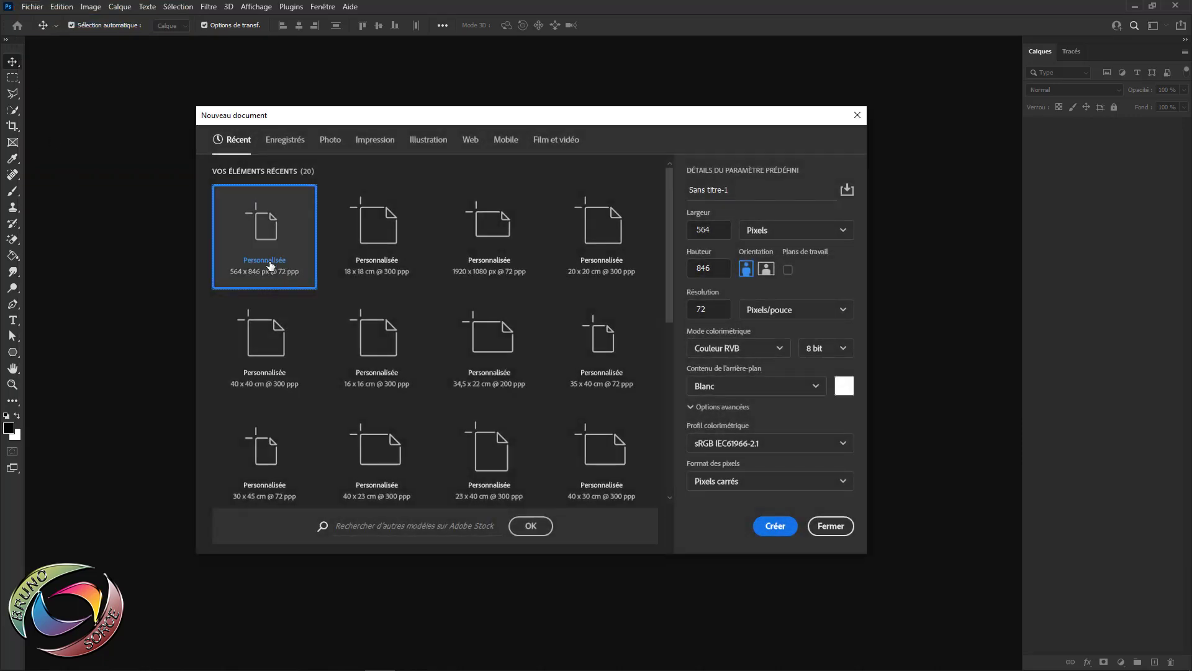
pyautogui.click(773, 237)
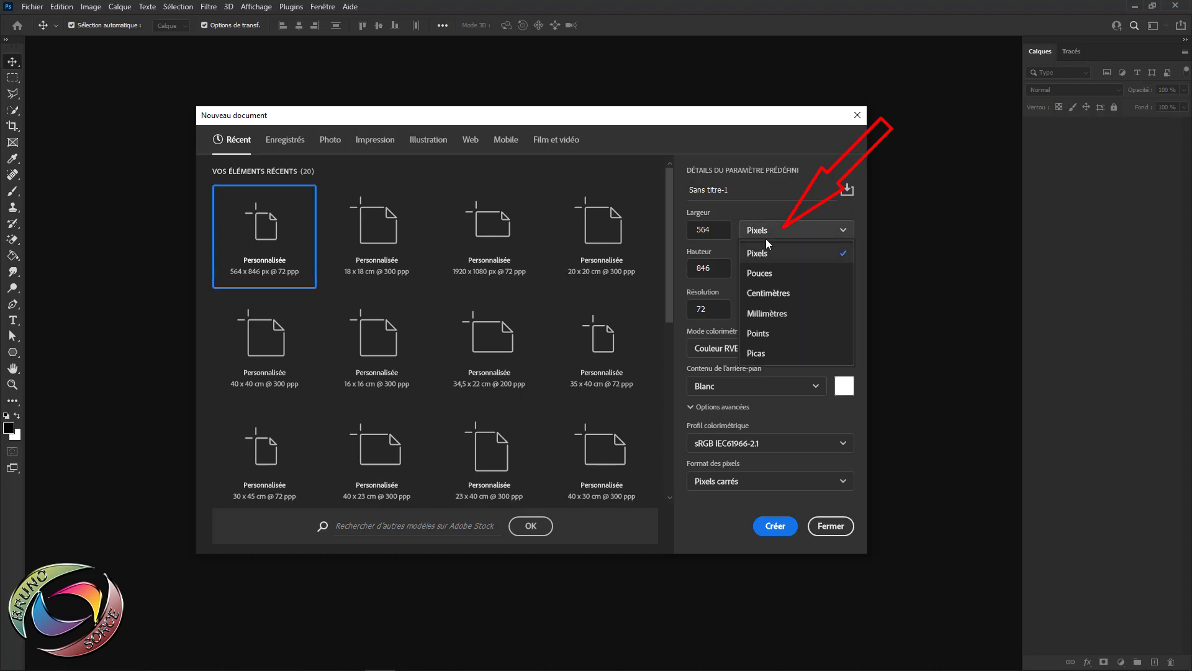
pyautogui.click(757, 253)
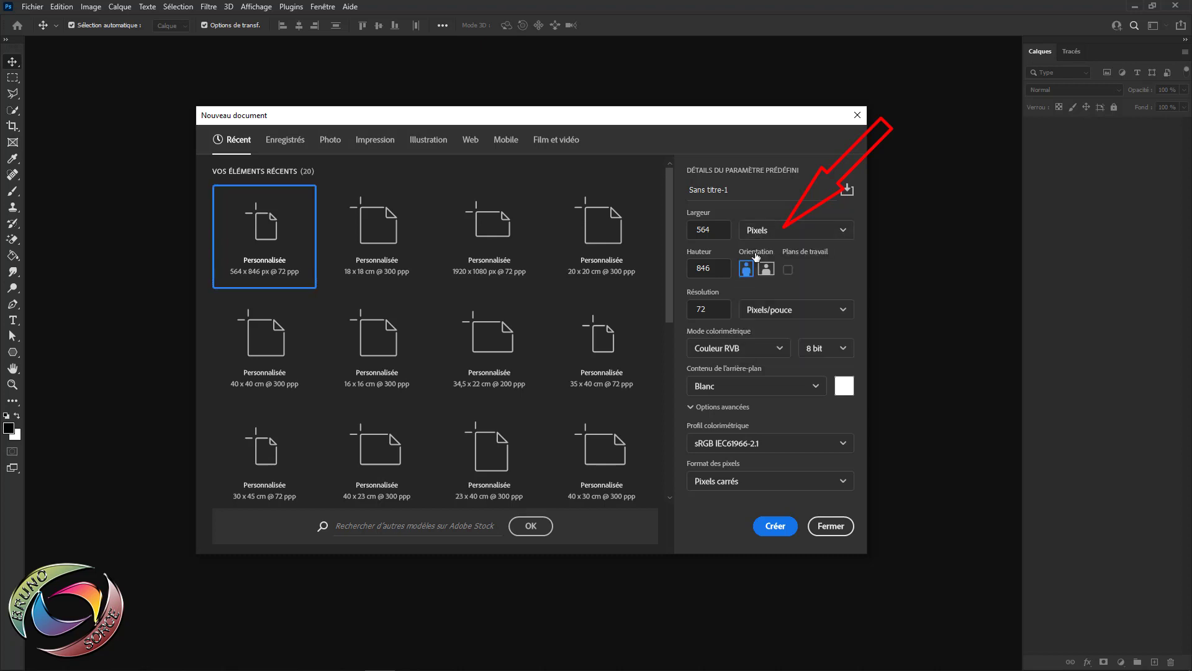
pyautogui.hotkey('ctrl', 'a')
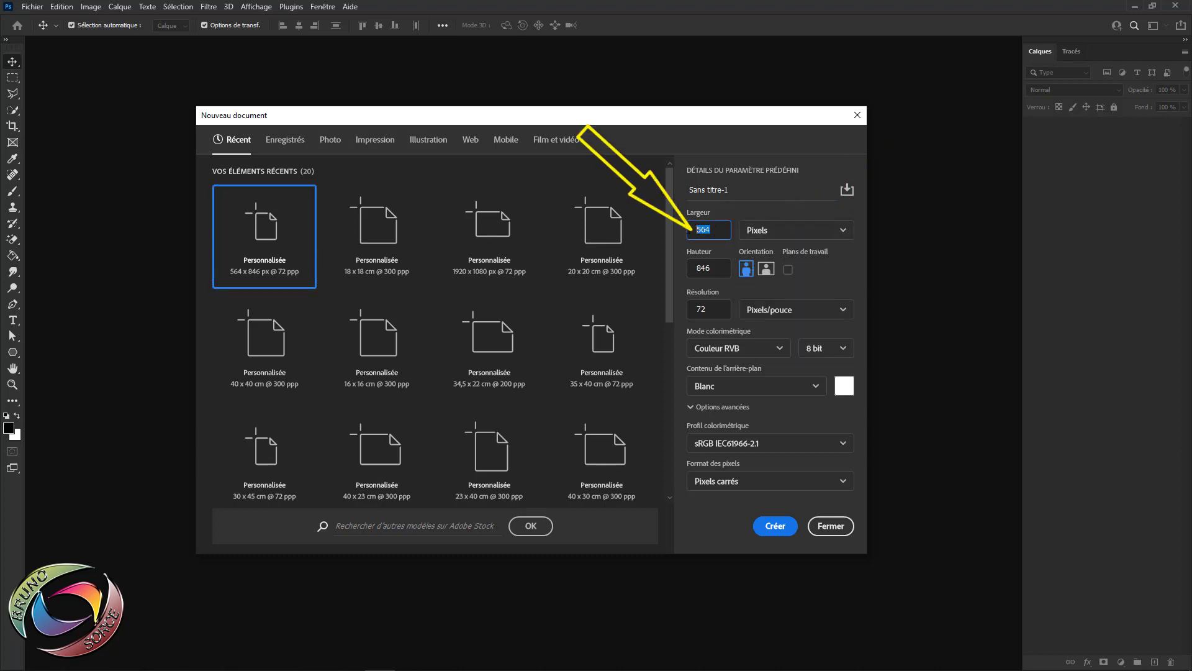
pyautogui.doubleClick(705, 272)
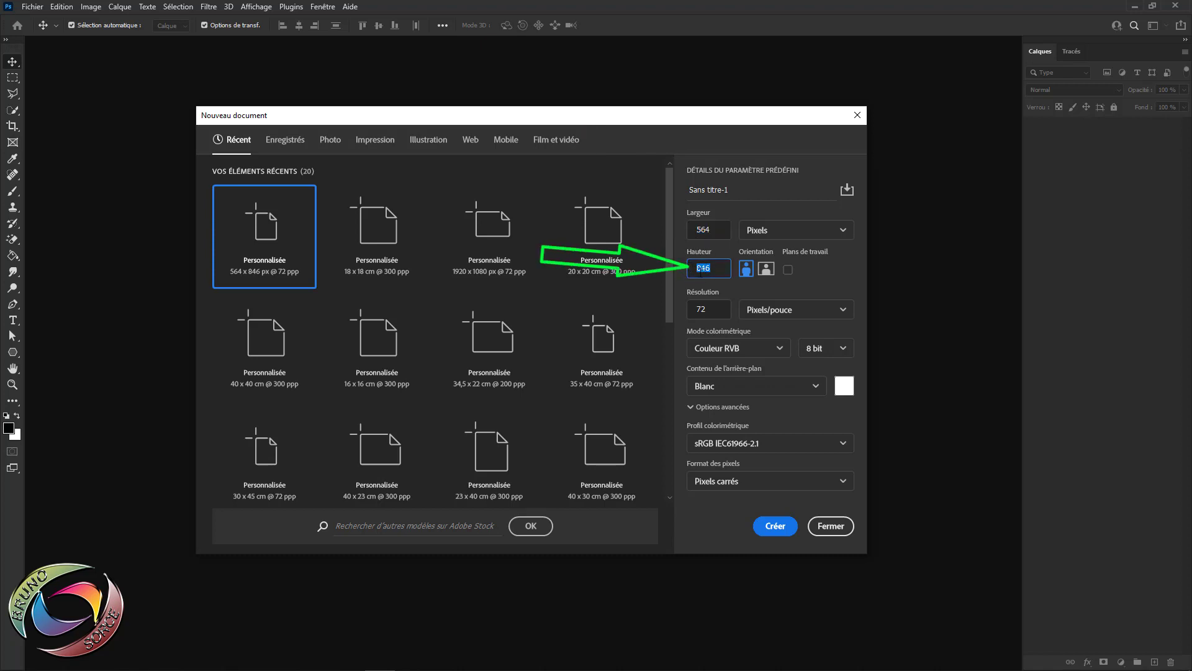
pyautogui.doubleClick(699, 310)
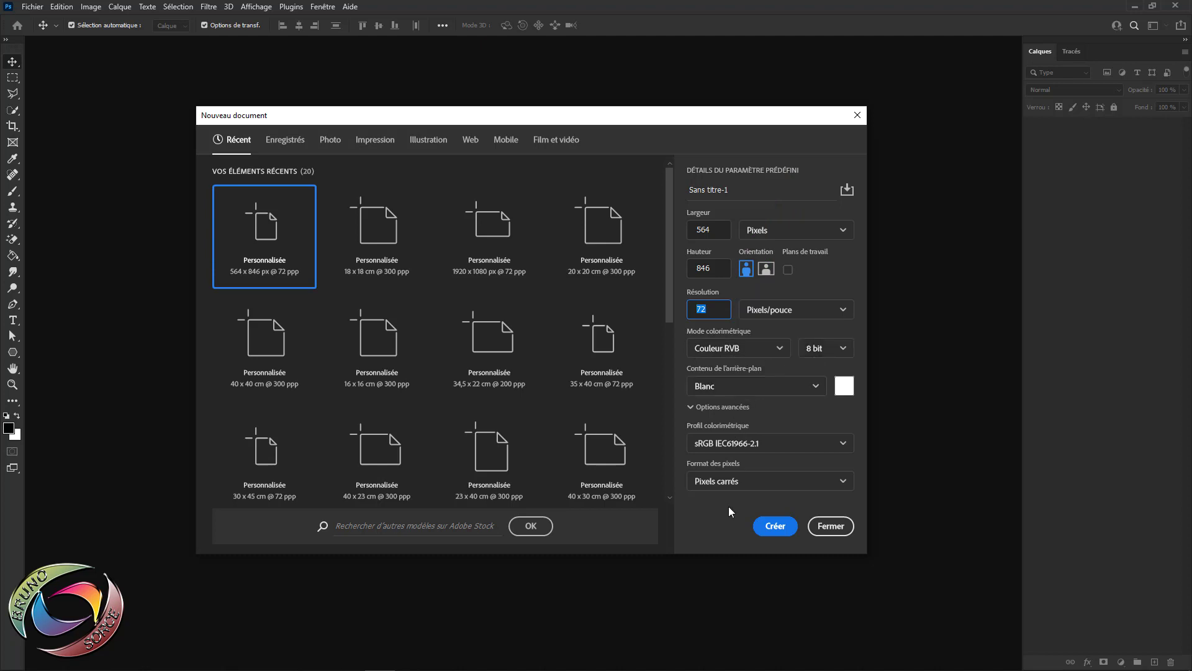
pyautogui.click(787, 534)
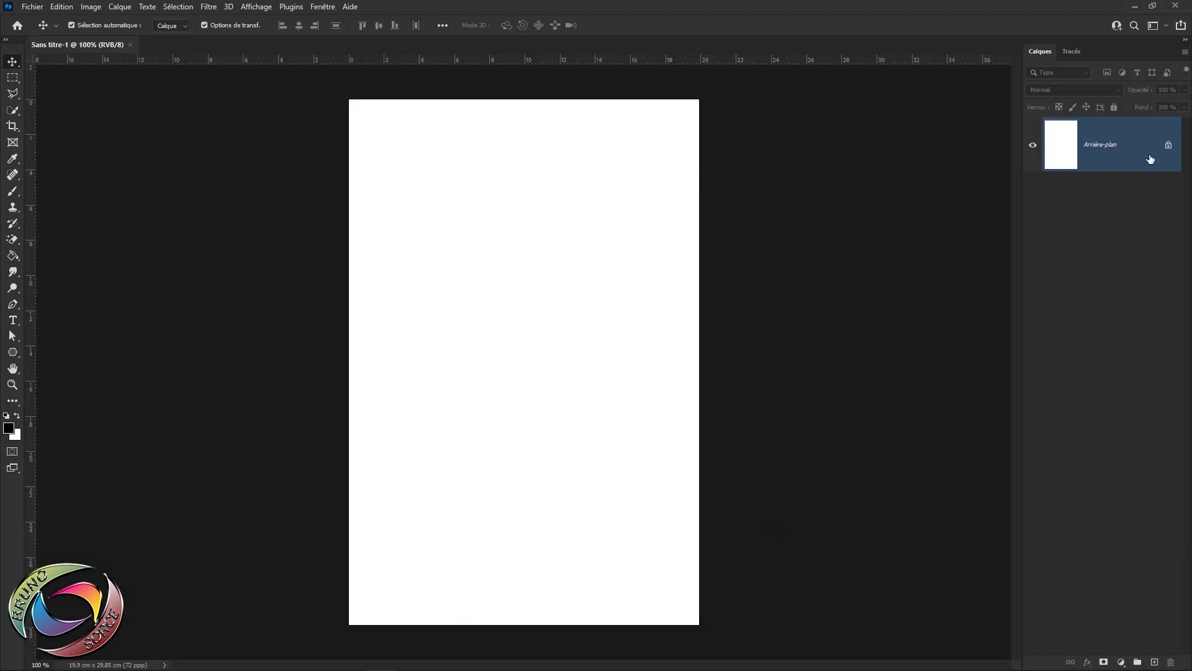
# Unlock Arrière-plan, import and commit the woman-in-hat photo, then hide its layer
pyautogui.click(1169, 146)
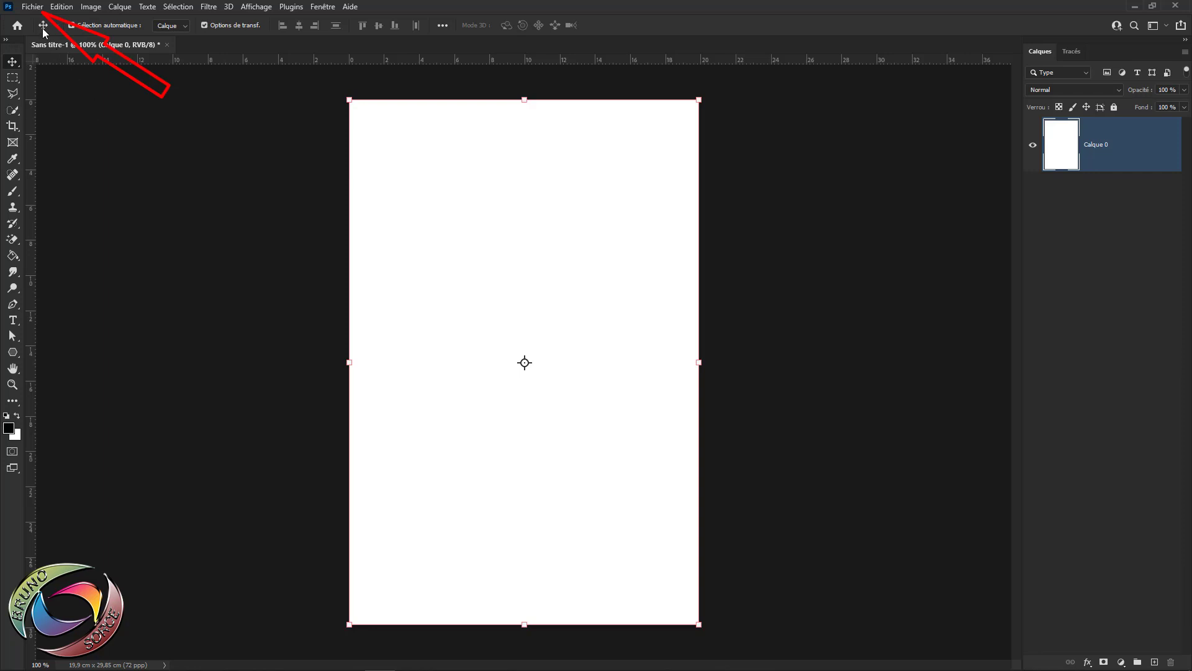
pyautogui.click(35, 7)
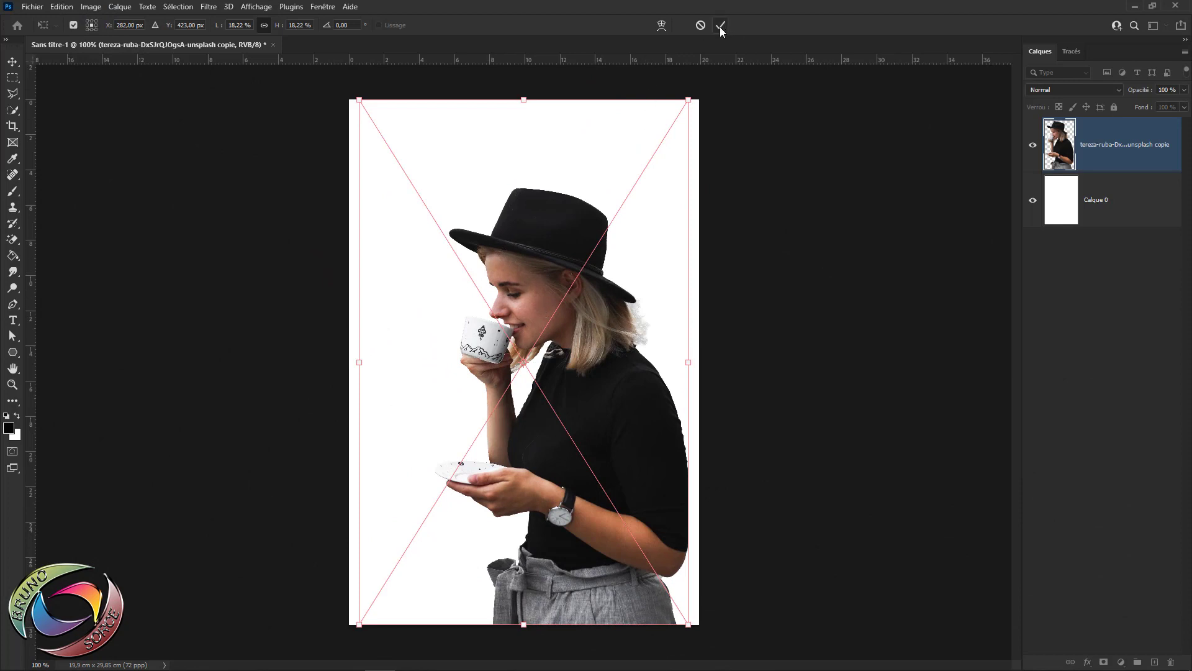
pyautogui.click(720, 26)
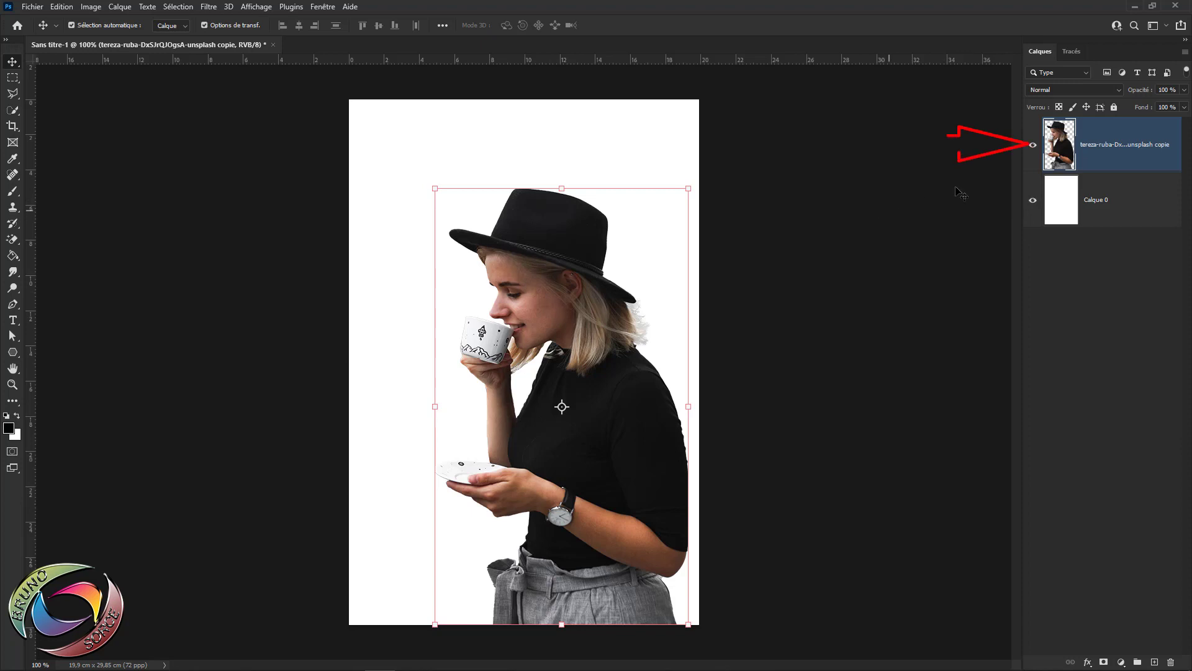
pyautogui.click(1033, 151)
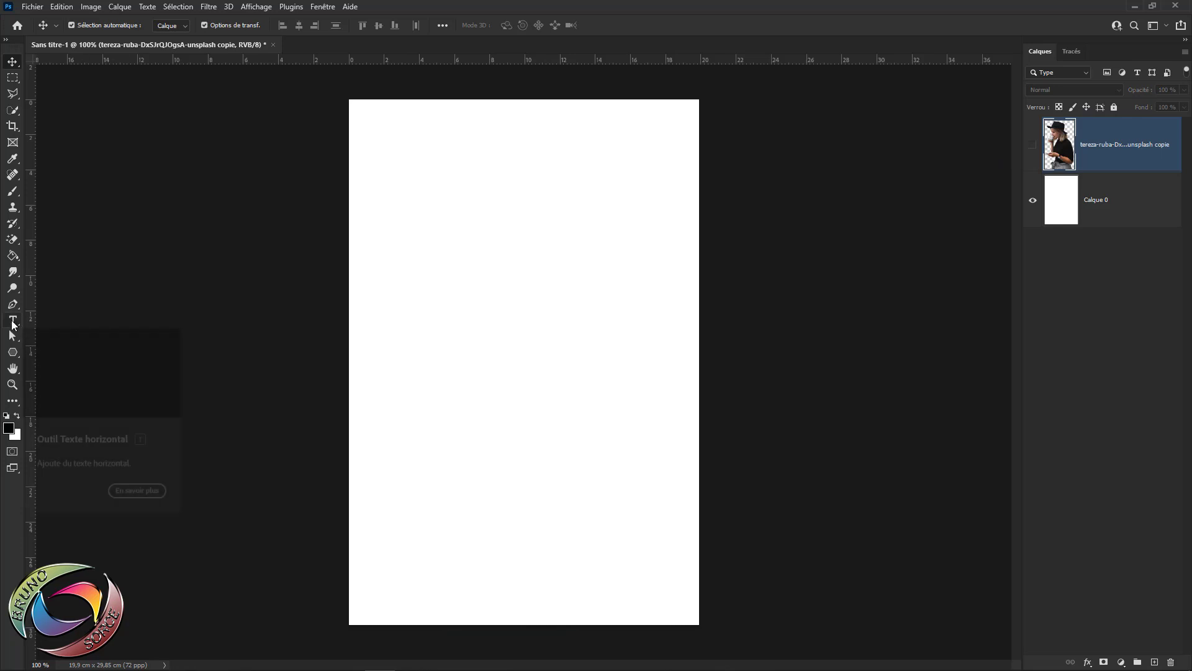
# Type a dark horizontal-text letter 'A' in Abril Fatface near the top of the page
pyautogui.click(12, 322)
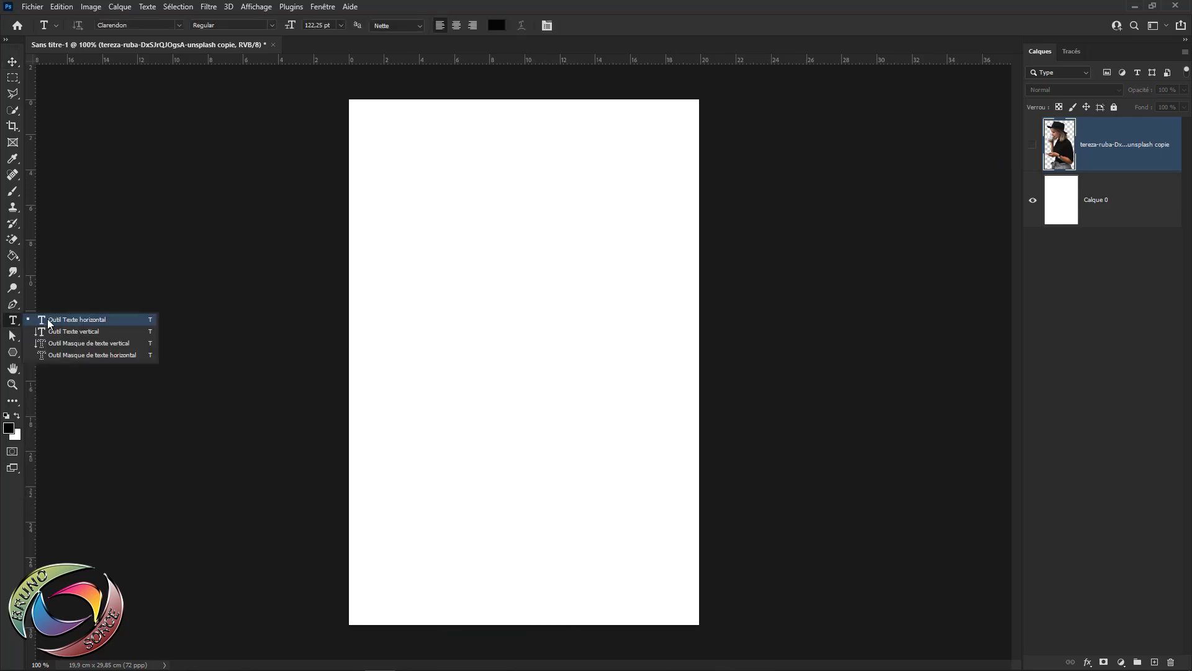
pyautogui.click(89, 321)
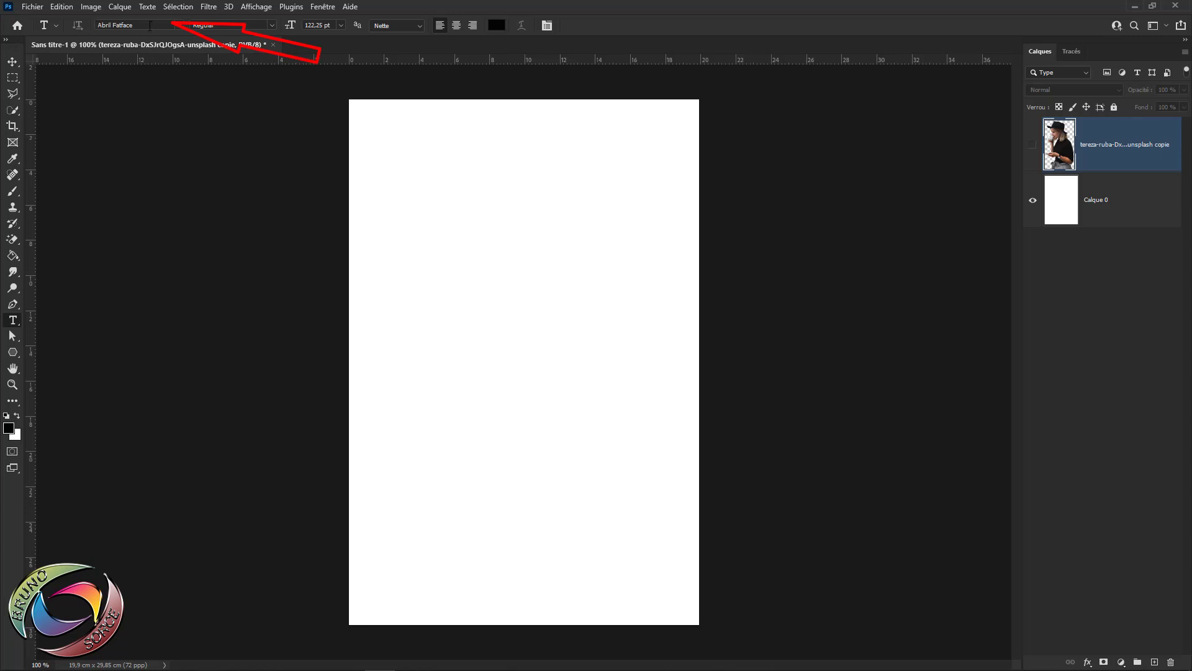
pyautogui.click(182, 28)
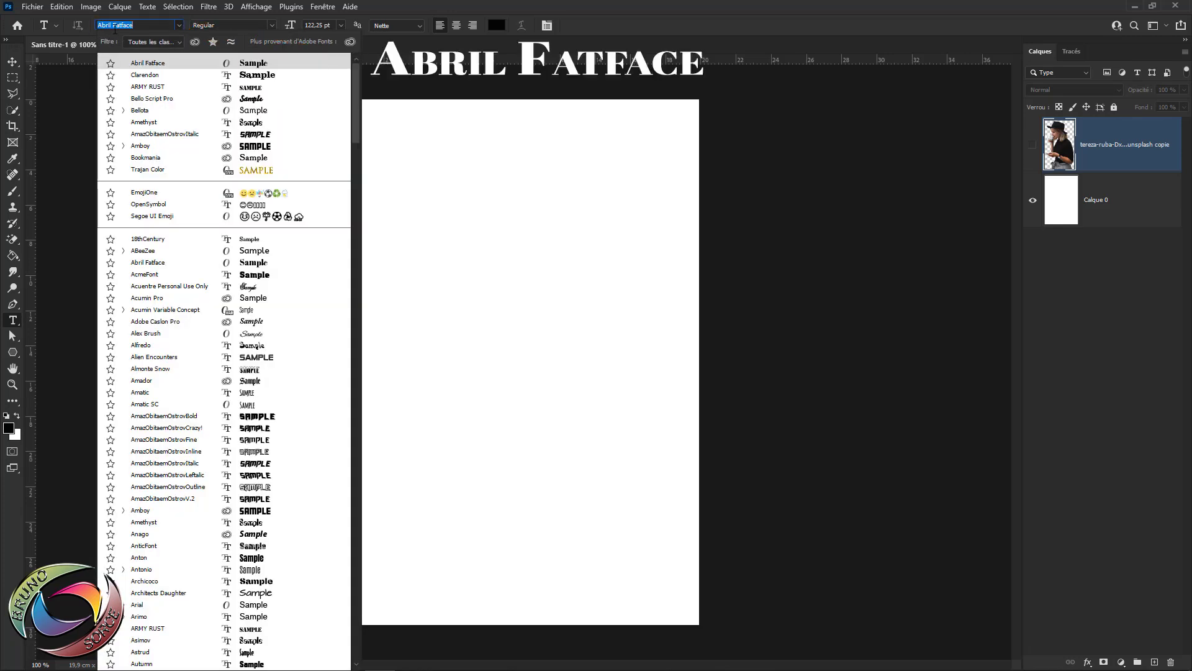
pyautogui.press('Return')
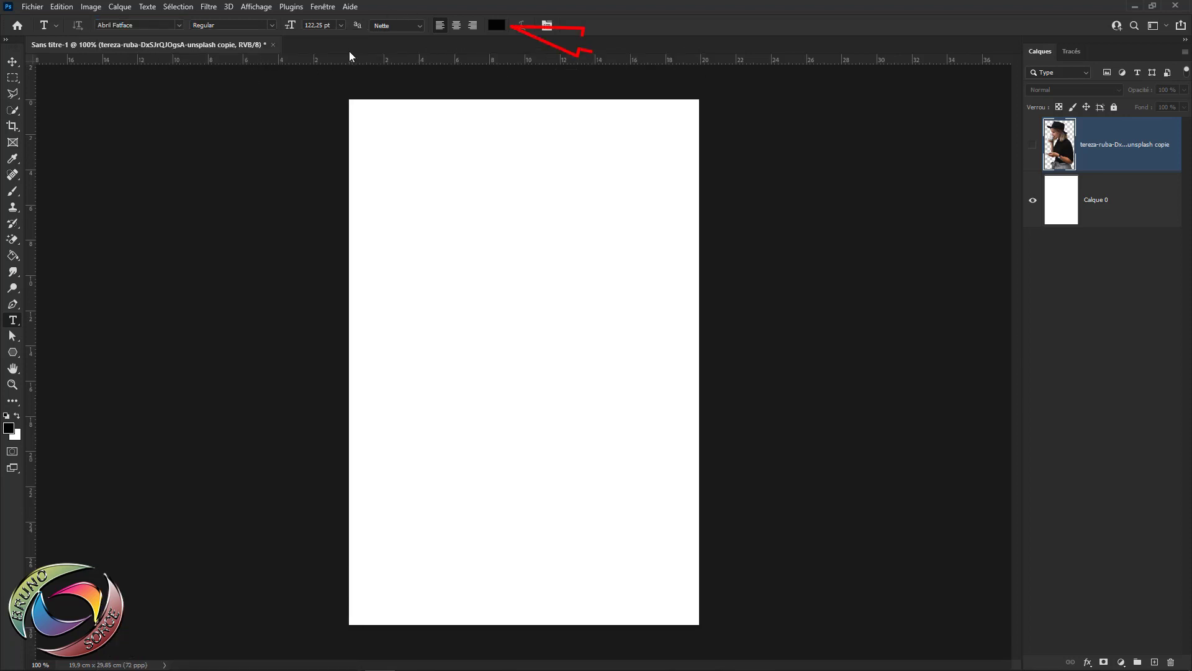
pyautogui.click(495, 26)
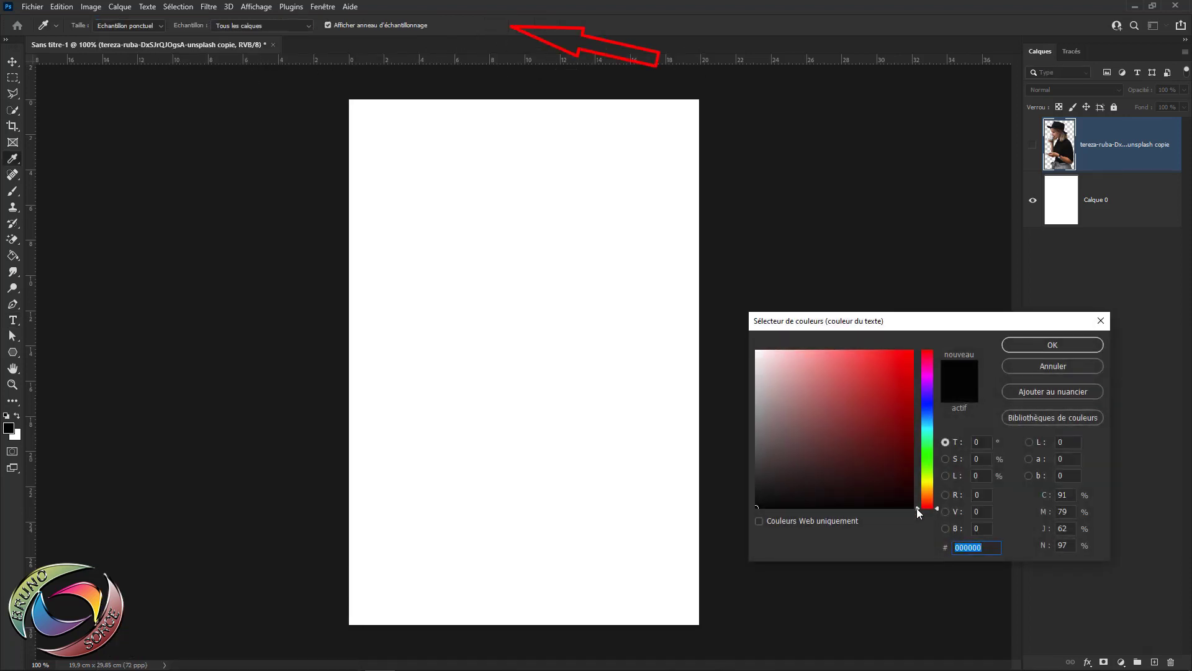
pyautogui.click(1021, 345)
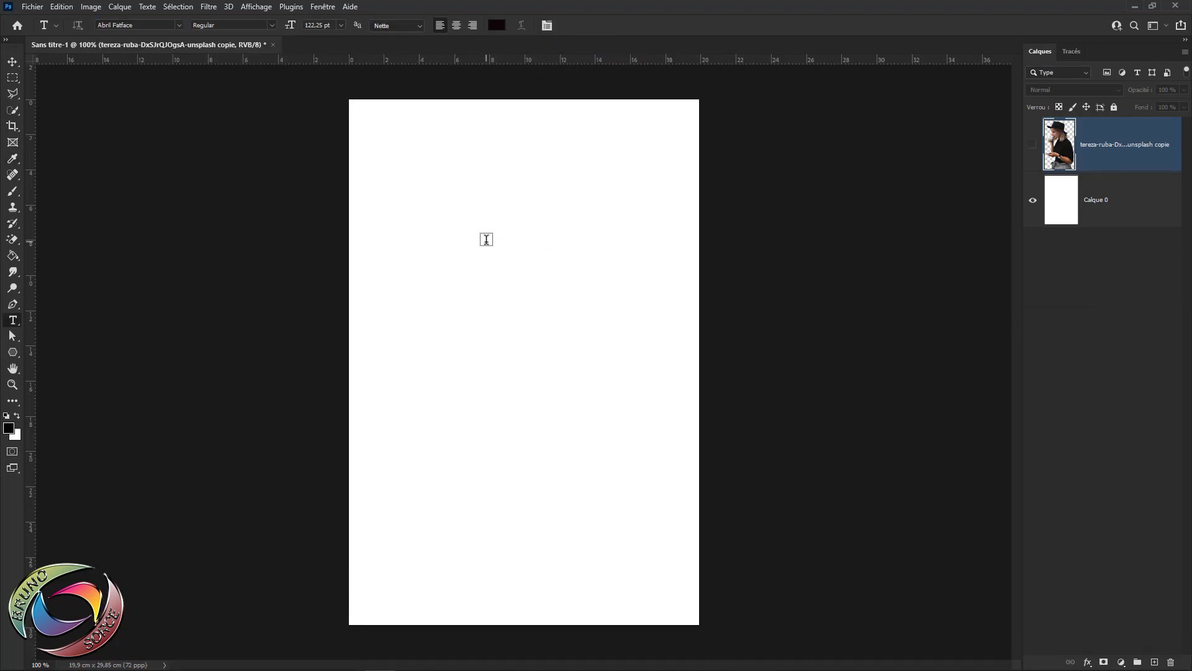
pyautogui.click(486, 240)
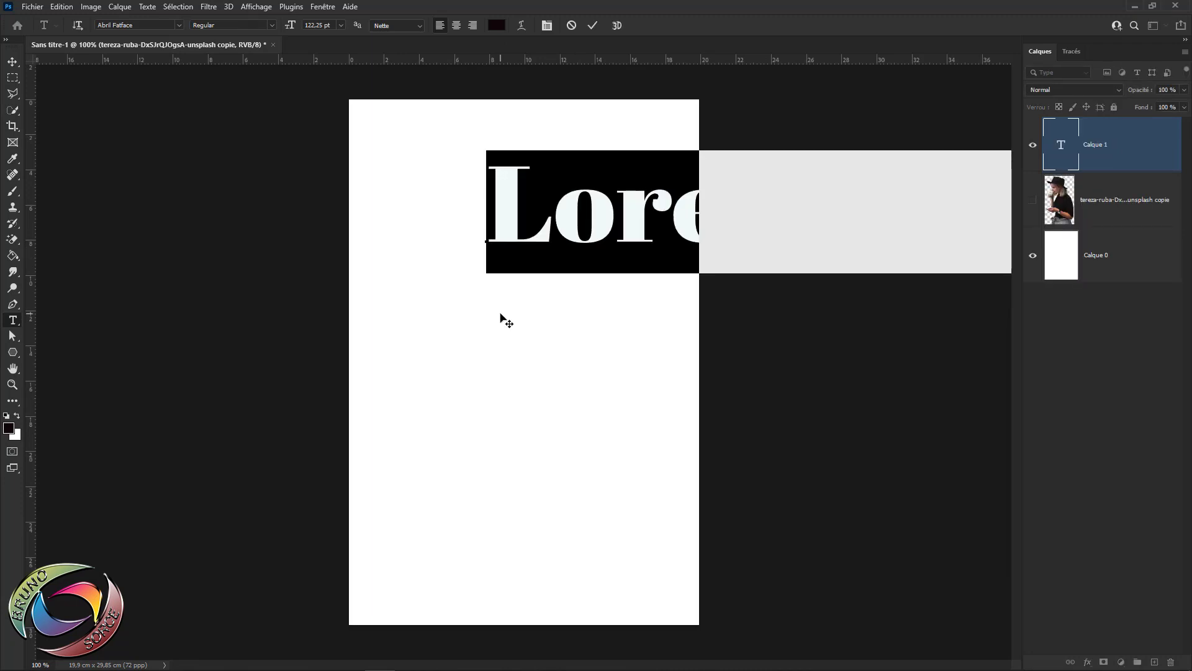
pyautogui.write('A')
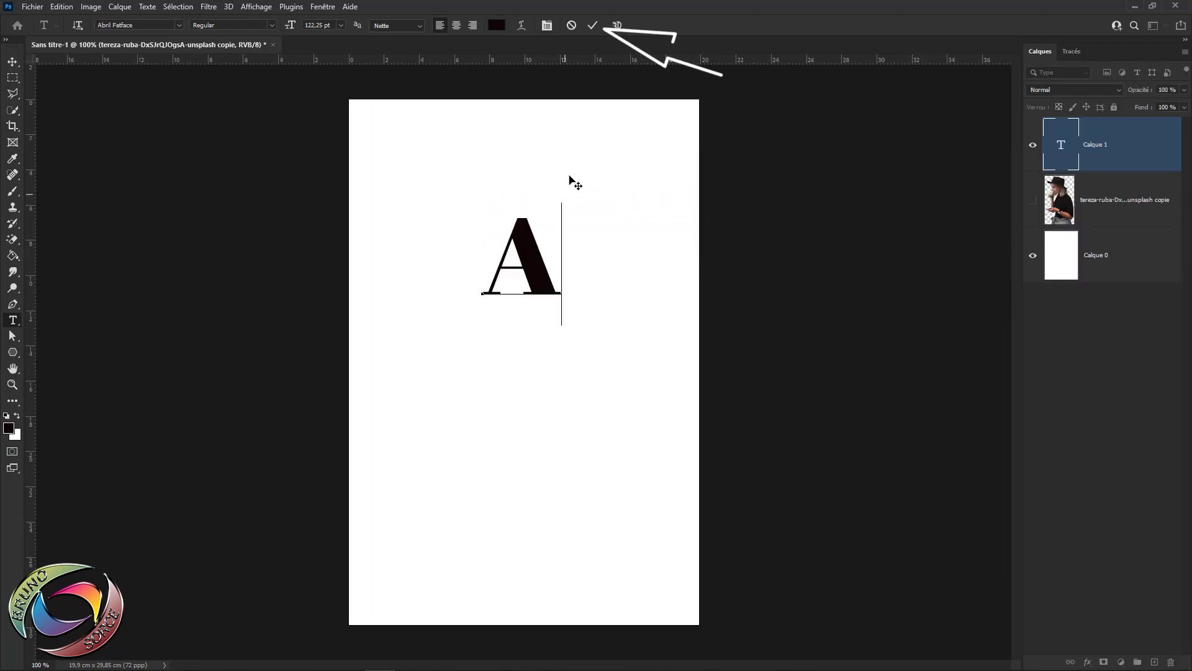
# Commit the letter A, then enlarge it and nudge it into position
pyautogui.click(592, 29)
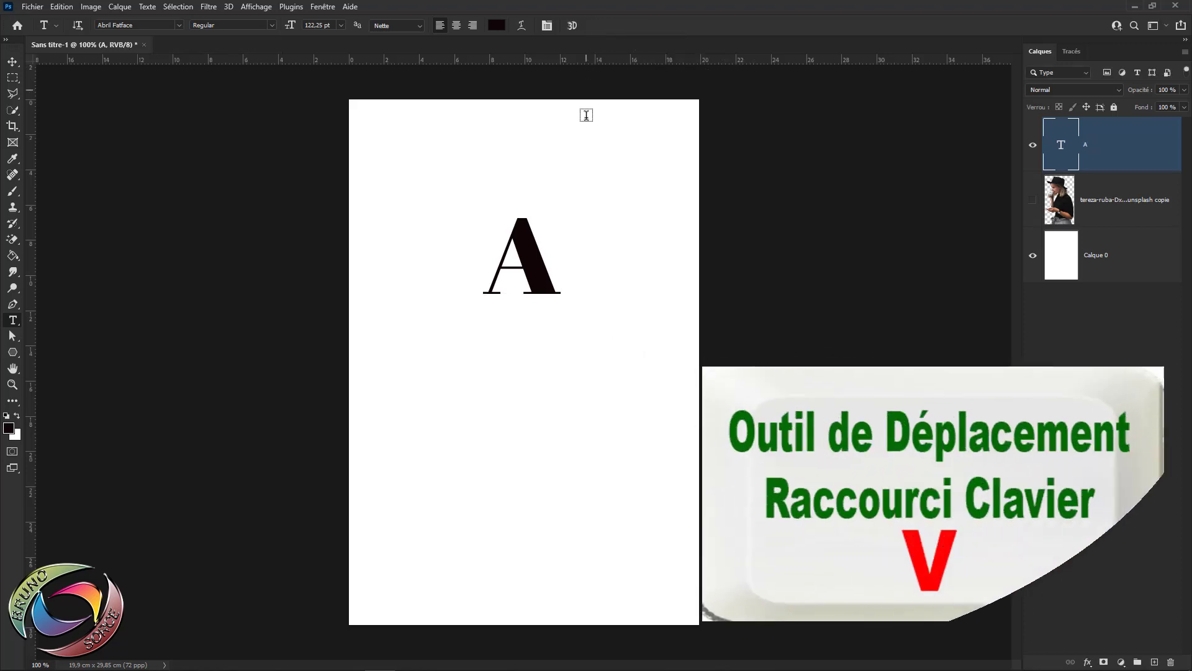
pyautogui.press('v')
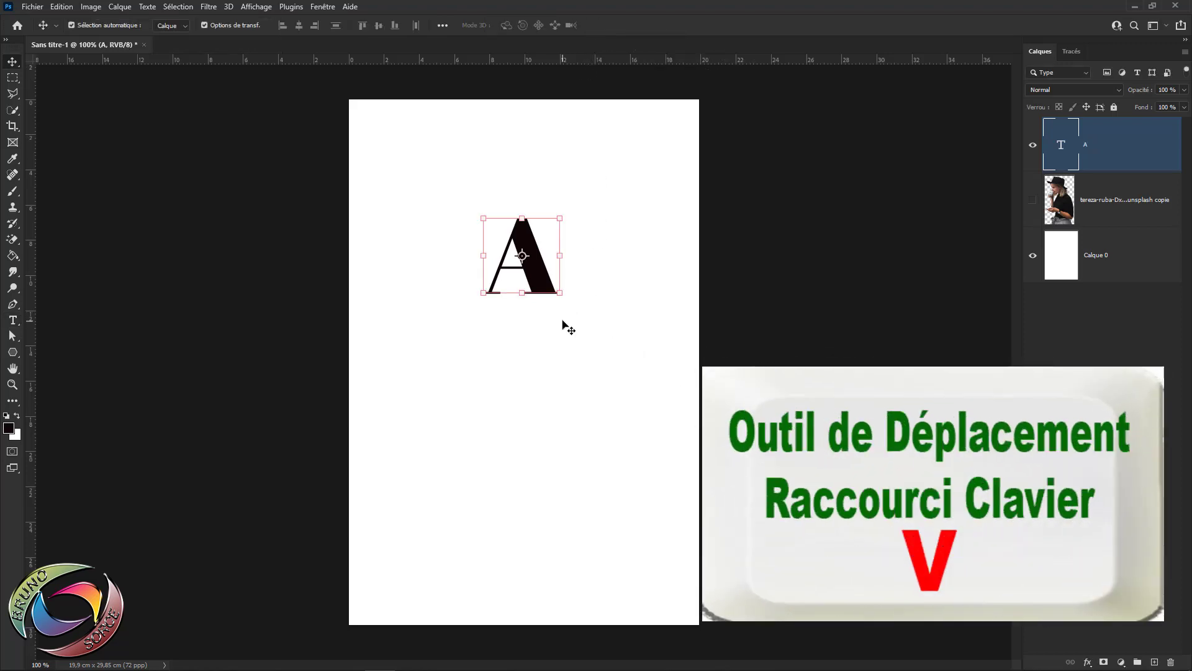
pyautogui.moveTo(560, 294)
pyautogui.mouseDown()
pyautogui.moveTo(611, 432)
pyautogui.moveTo(679, 546)
pyautogui.mouseUp()
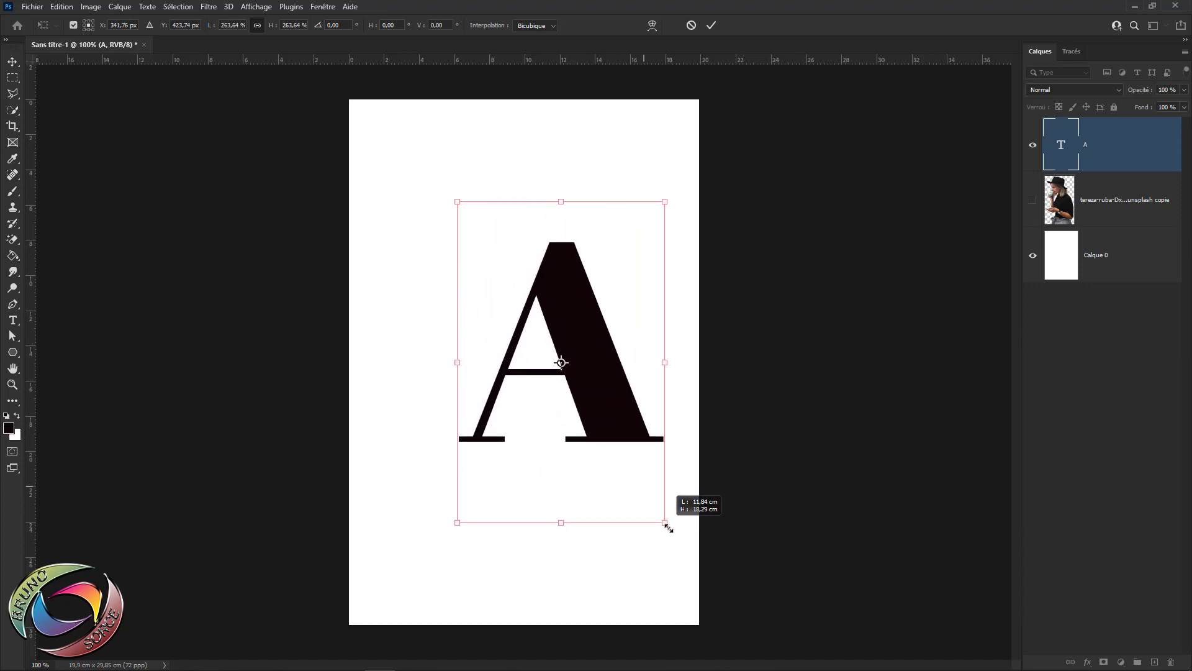
pyautogui.moveTo(634, 466); pyautogui.dragTo(587, 390)
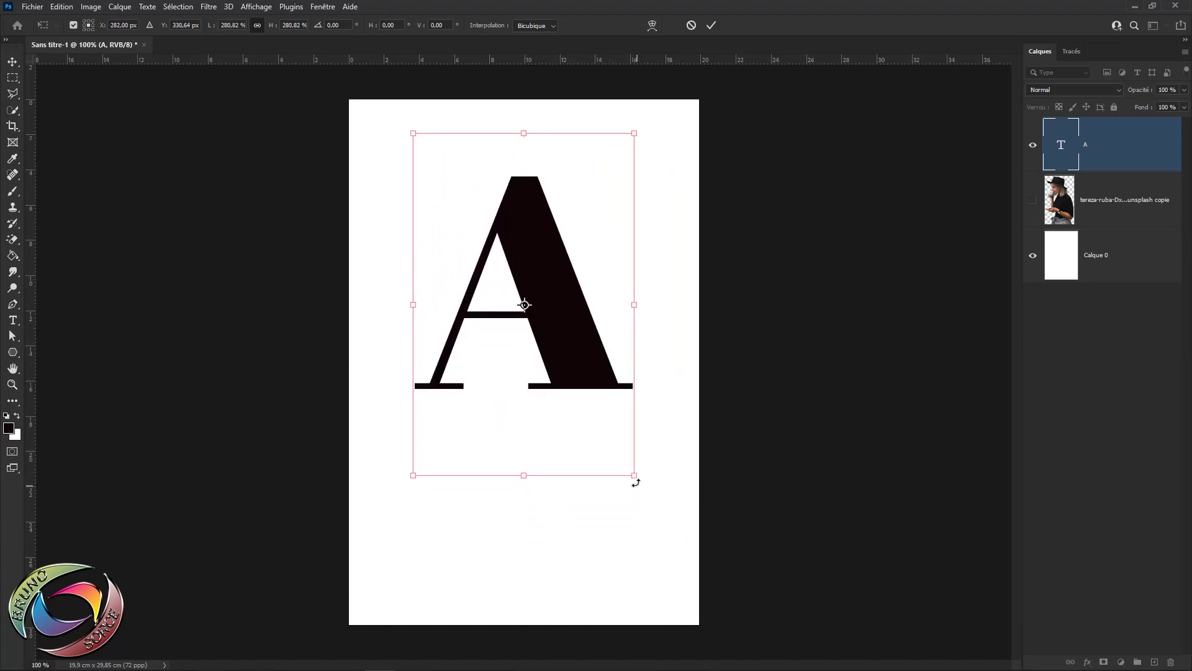
pyautogui.moveTo(638, 476); pyautogui.dragTo(661, 514)
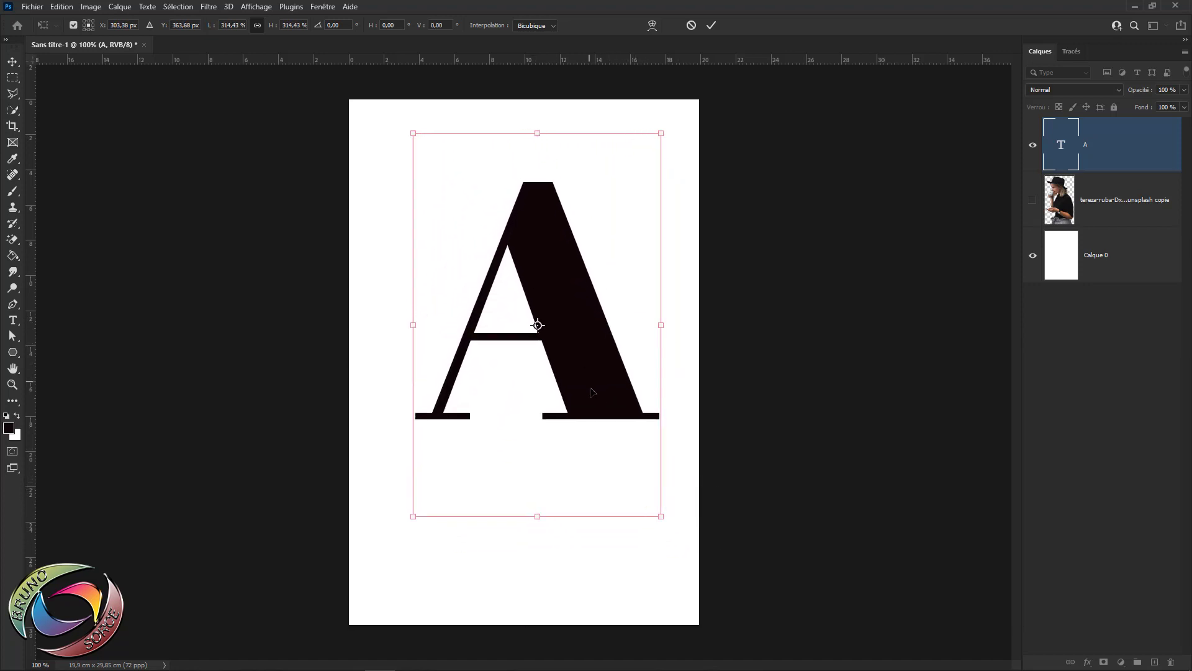
pyautogui.moveTo(593, 391); pyautogui.dragTo(597, 411)
pyautogui.press('Return')
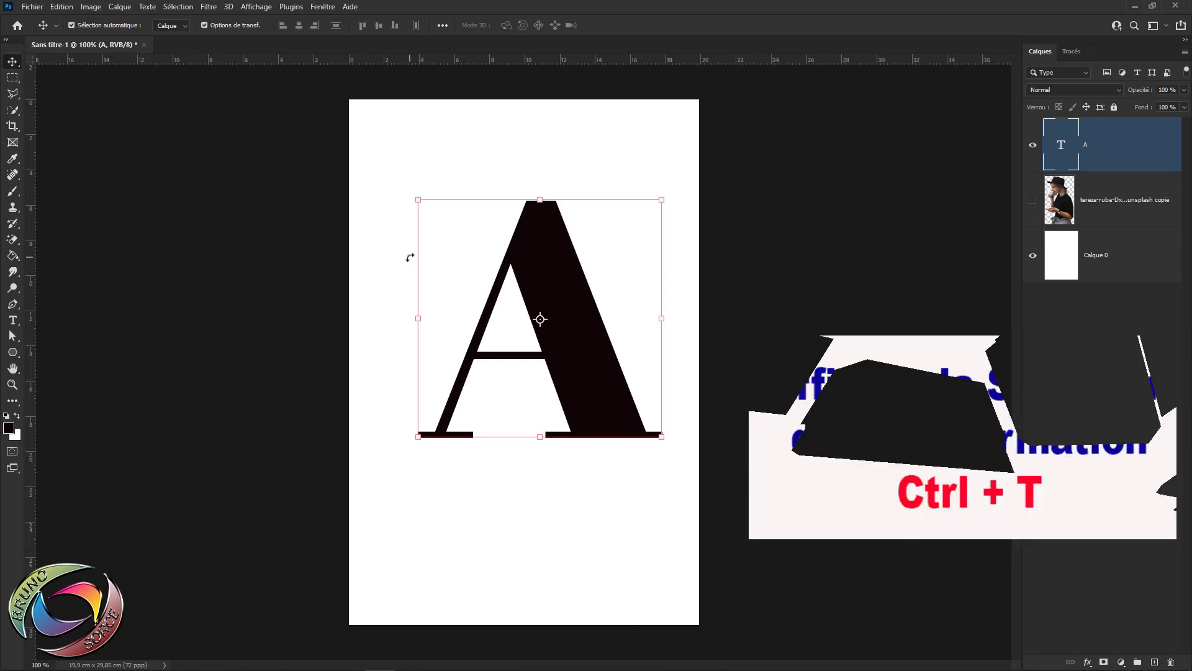
# Flip the A horizontally in Free Transform and drag it to the page centre
pyautogui.press('ctrl')
pyautogui.hotkey('ctrl', 't')
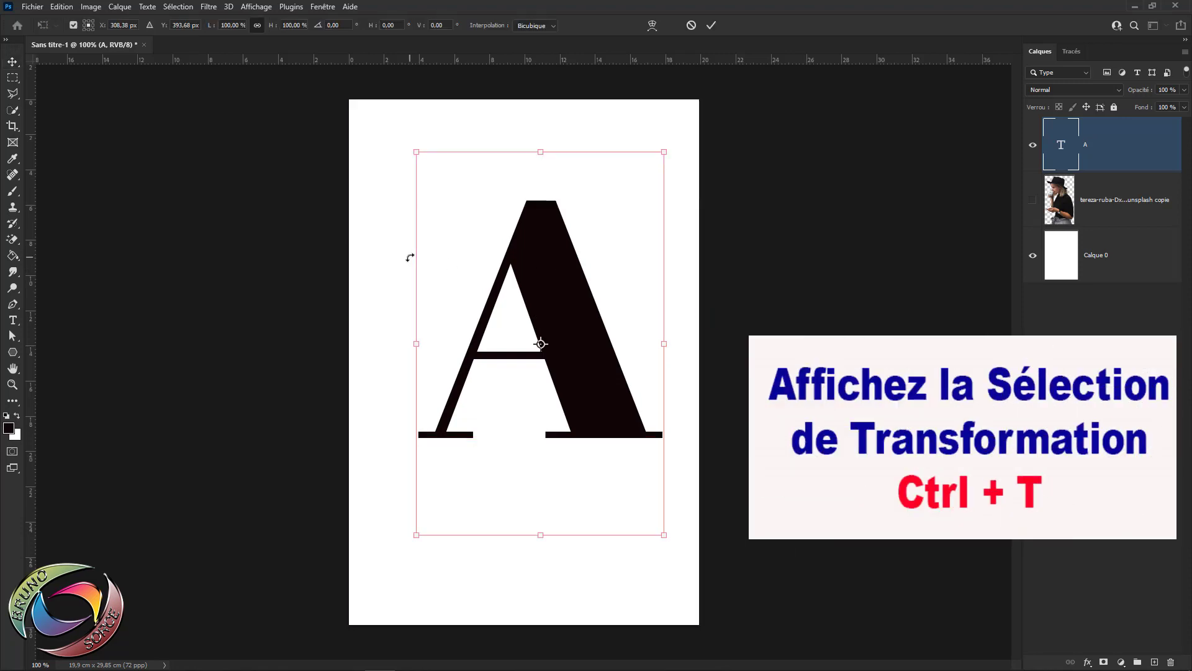
pyautogui.rightClick(547, 287)
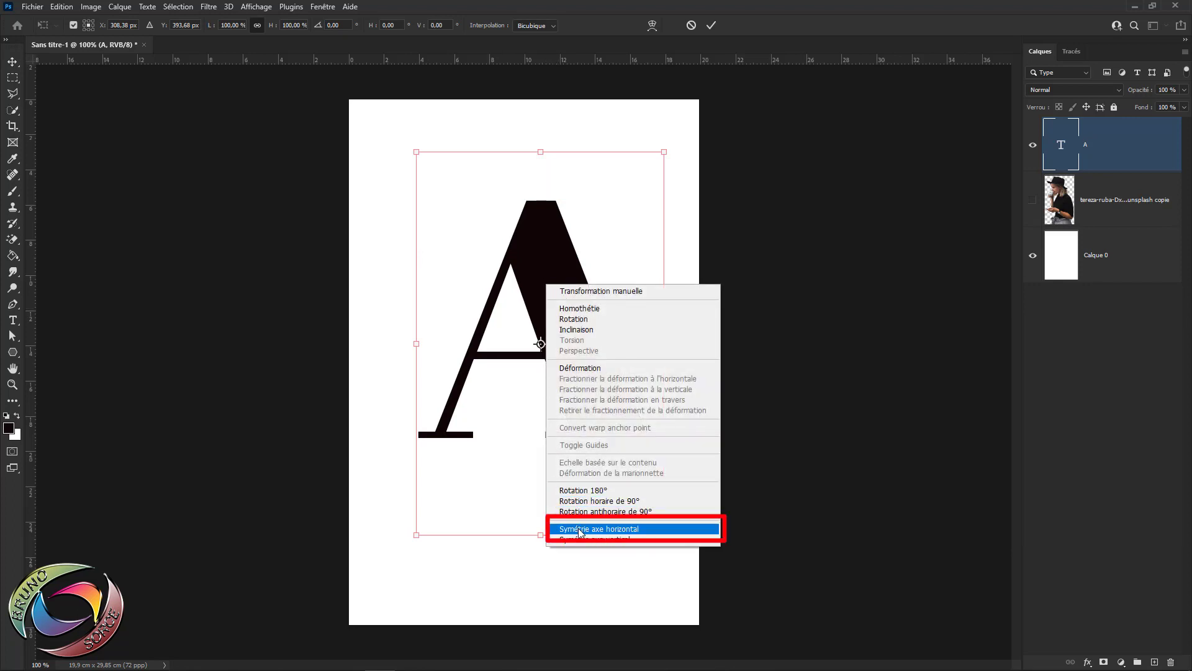
pyautogui.click(579, 529)
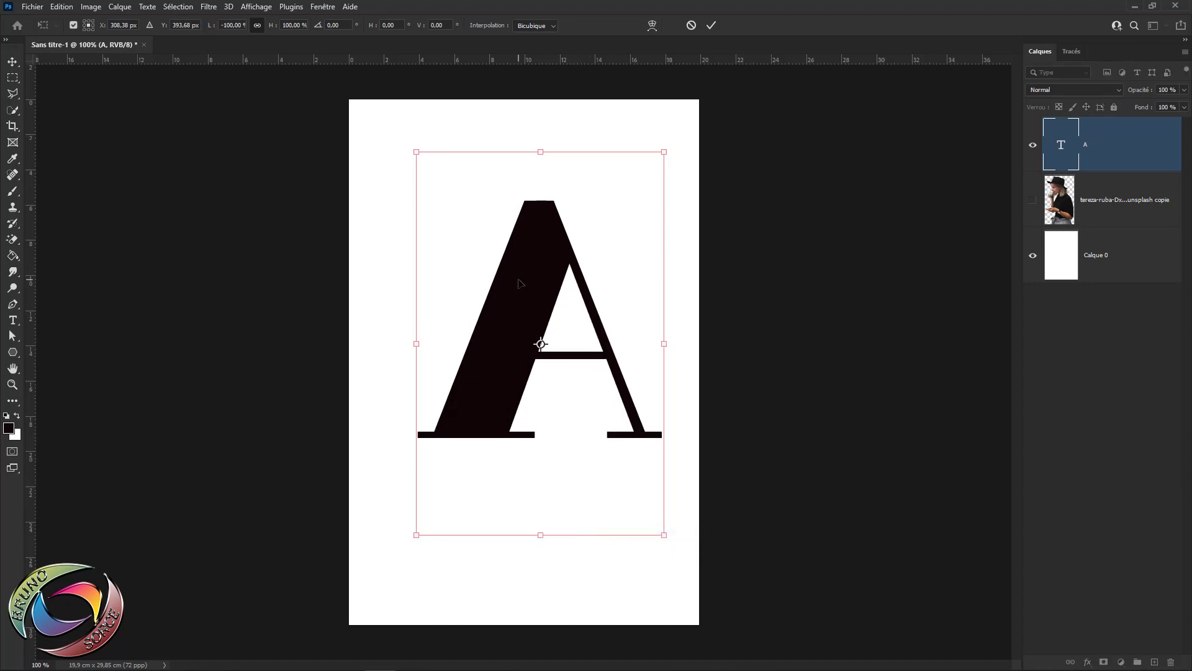
pyautogui.moveTo(520, 283); pyautogui.dragTo(508, 294)
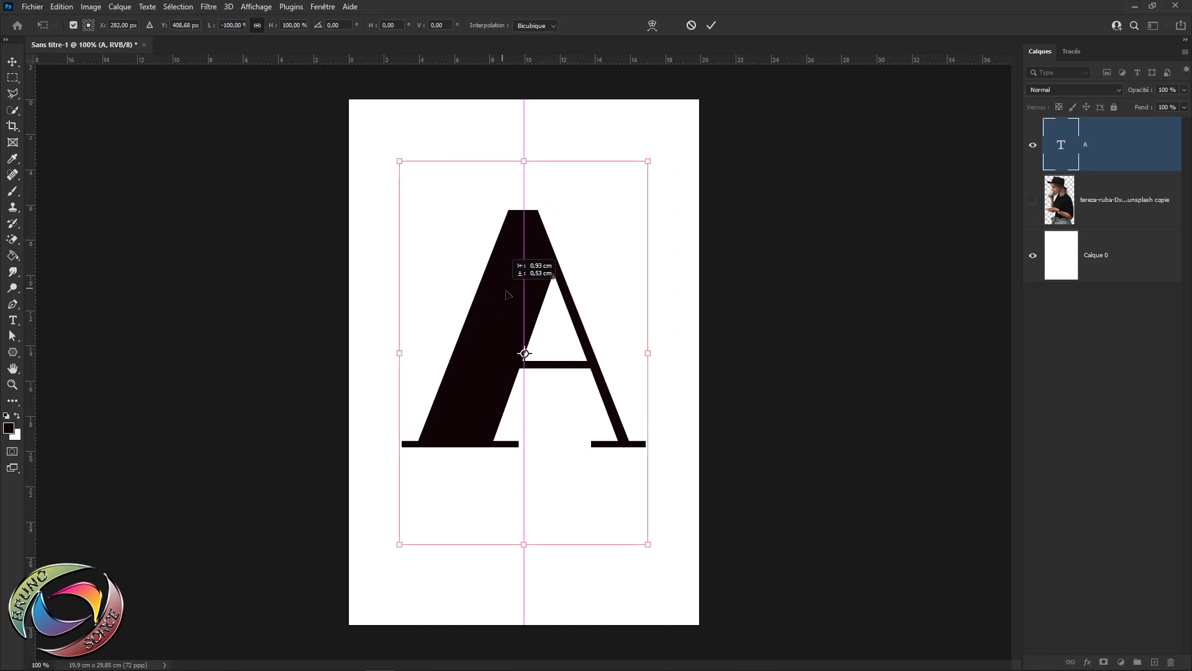
pyautogui.moveTo(507, 294); pyautogui.dragTo(513, 297)
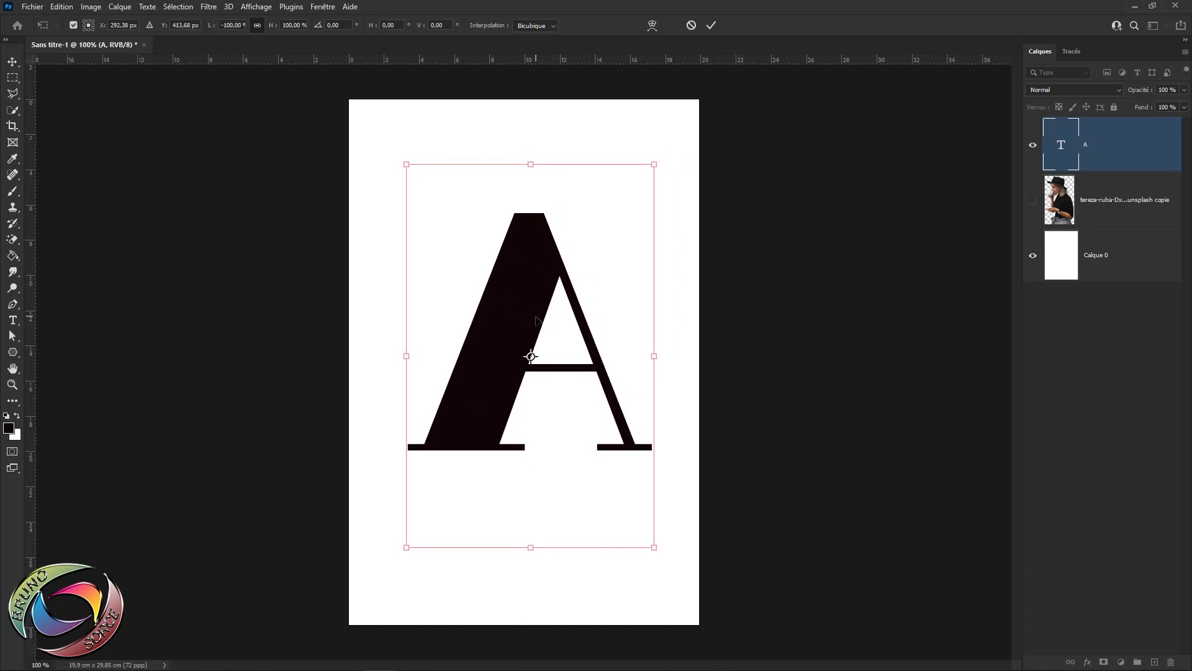
# Commit the A's transform, show the woman photo and move its layer above the A
pyautogui.press('Return')
pyautogui.click(1033, 200)
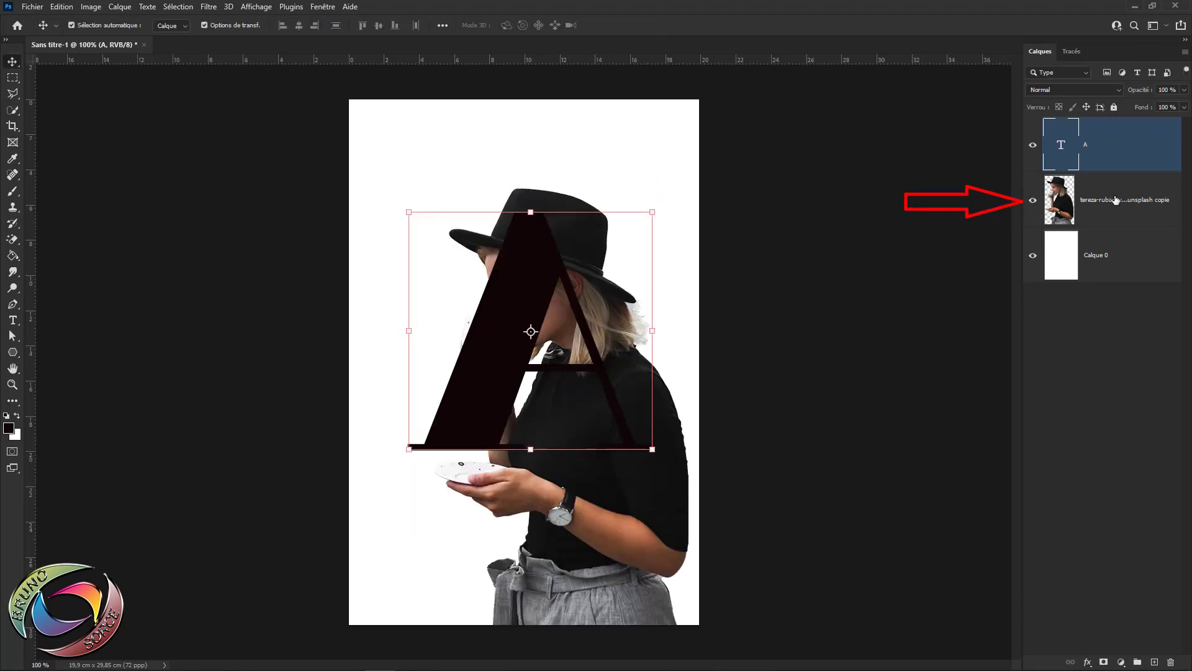
pyautogui.moveTo(1122, 198); pyautogui.dragTo(1113, 118)
# Shrink and tilt the photo over the A, then load the A's outline as a selection
pyautogui.hotkey('ctrl', 't')
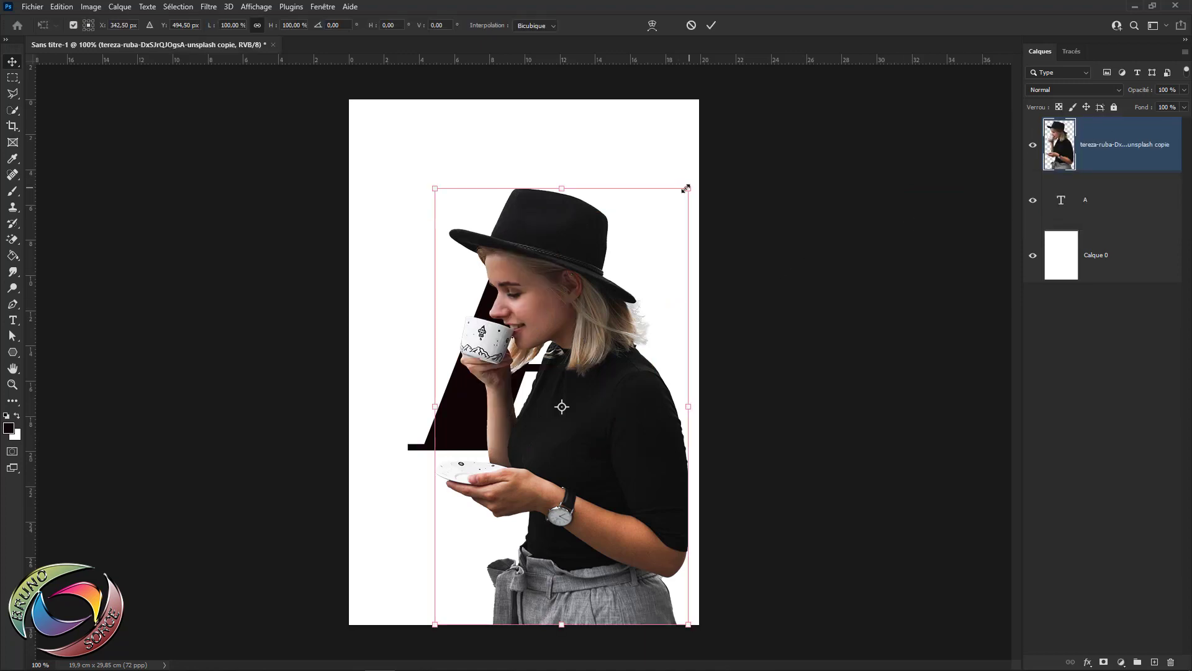
pyautogui.moveTo(685, 189)
pyautogui.mouseDown()
pyautogui.moveTo(549, 248)
pyautogui.moveTo(593, 221)
pyautogui.moveTo(560, 201)
pyautogui.mouseUp()
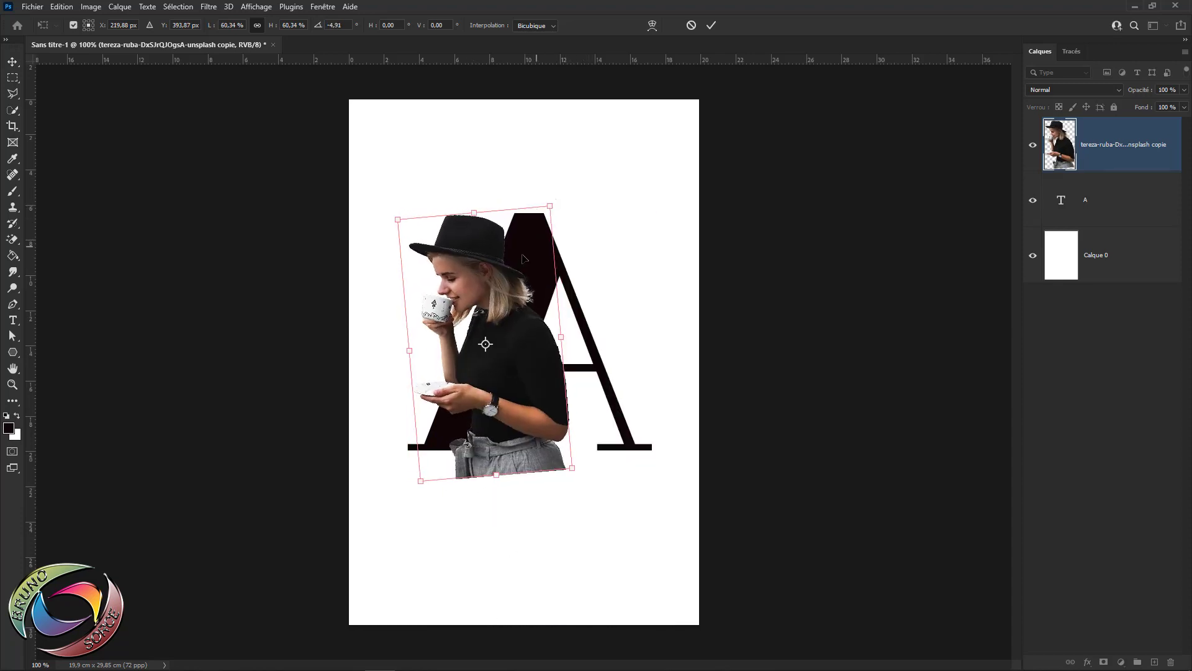
pyautogui.moveTo(501, 259); pyautogui.dragTo(505, 252)
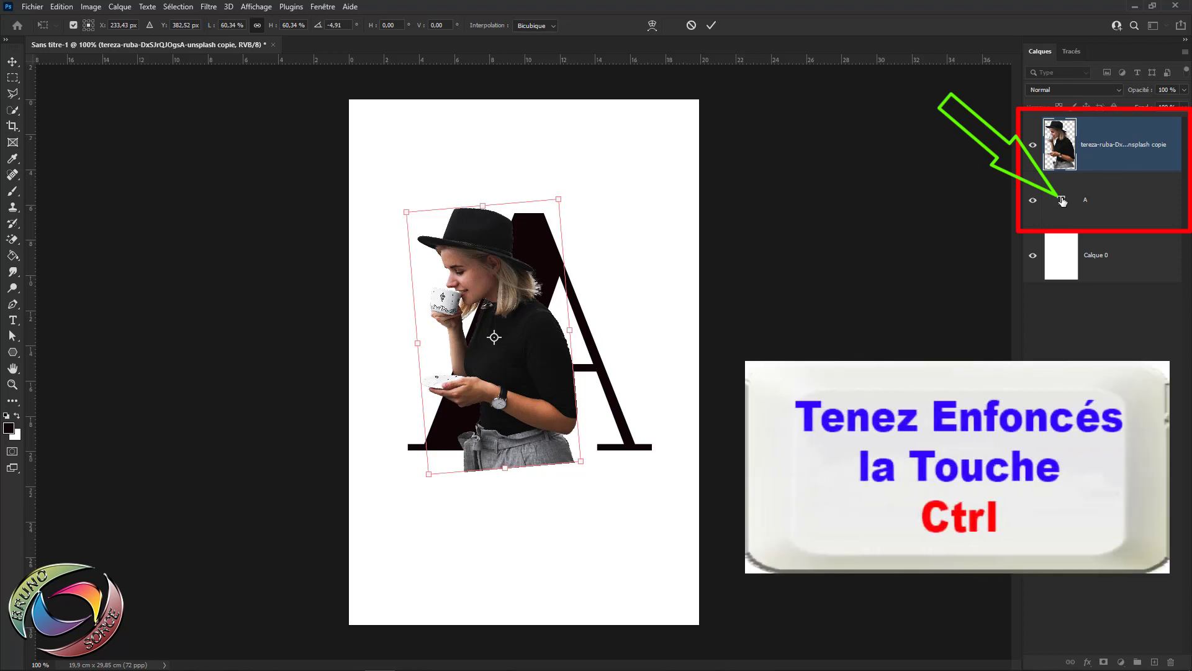
pyautogui.keyDown('ctrl'); pyautogui.click(1062, 201); pyautogui.keyUp('ctrl')
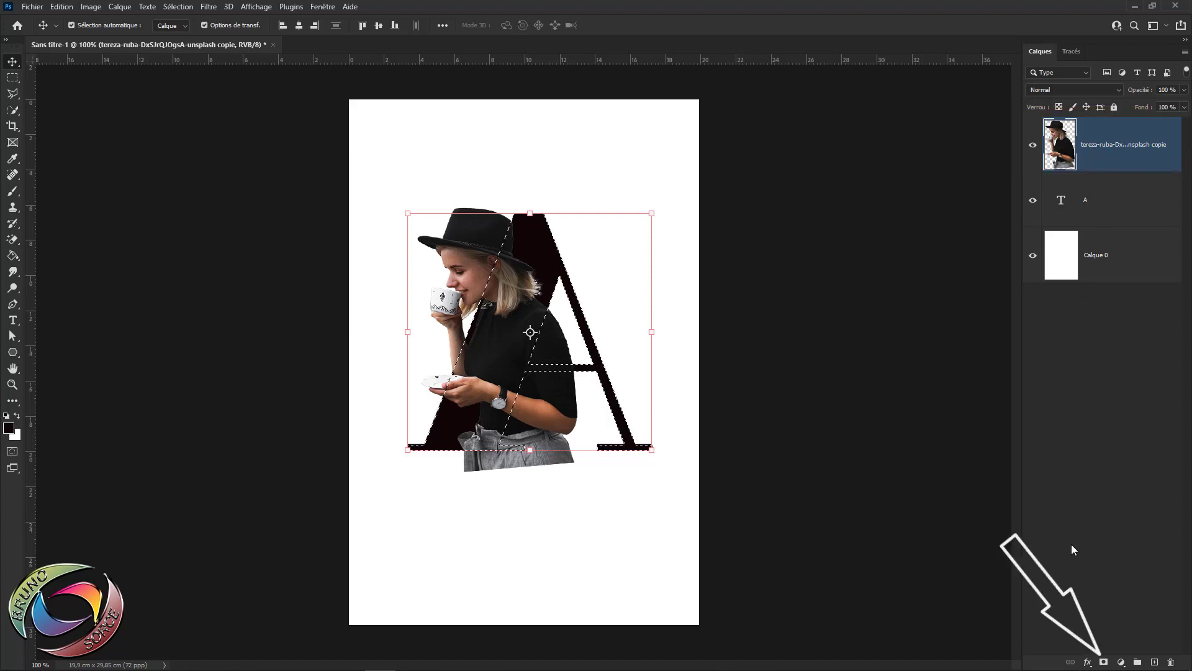
# Add a layer mask clipping the photo to the A and set up a white brush
pyautogui.click(1103, 663)
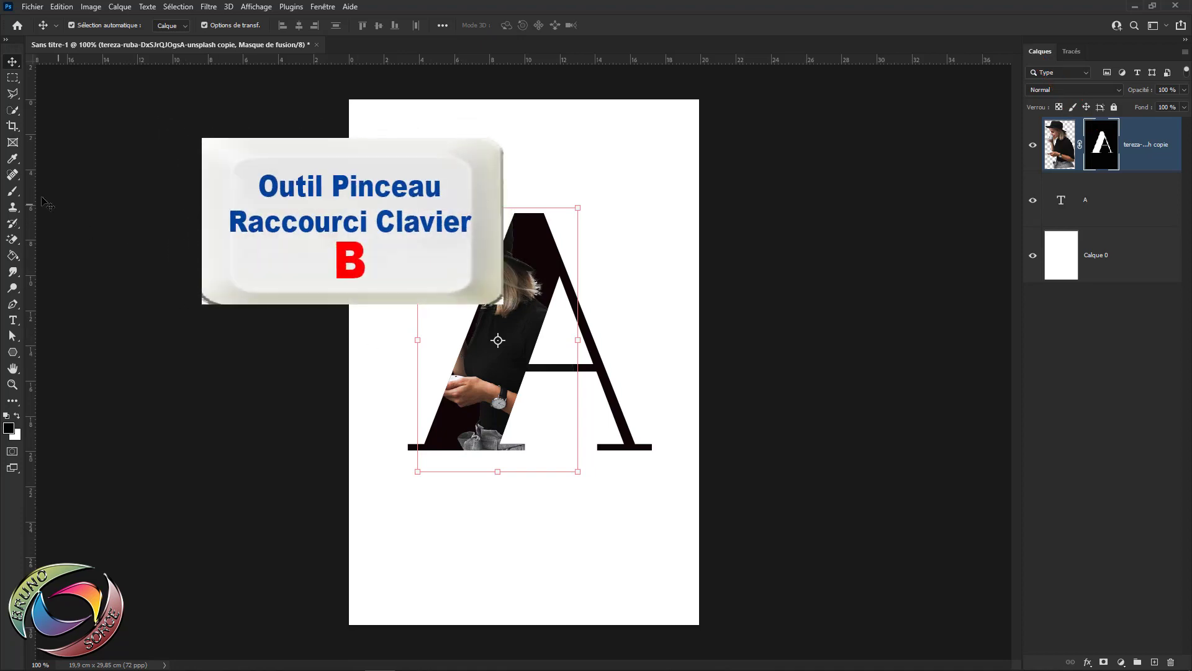
pyautogui.click(13, 191)
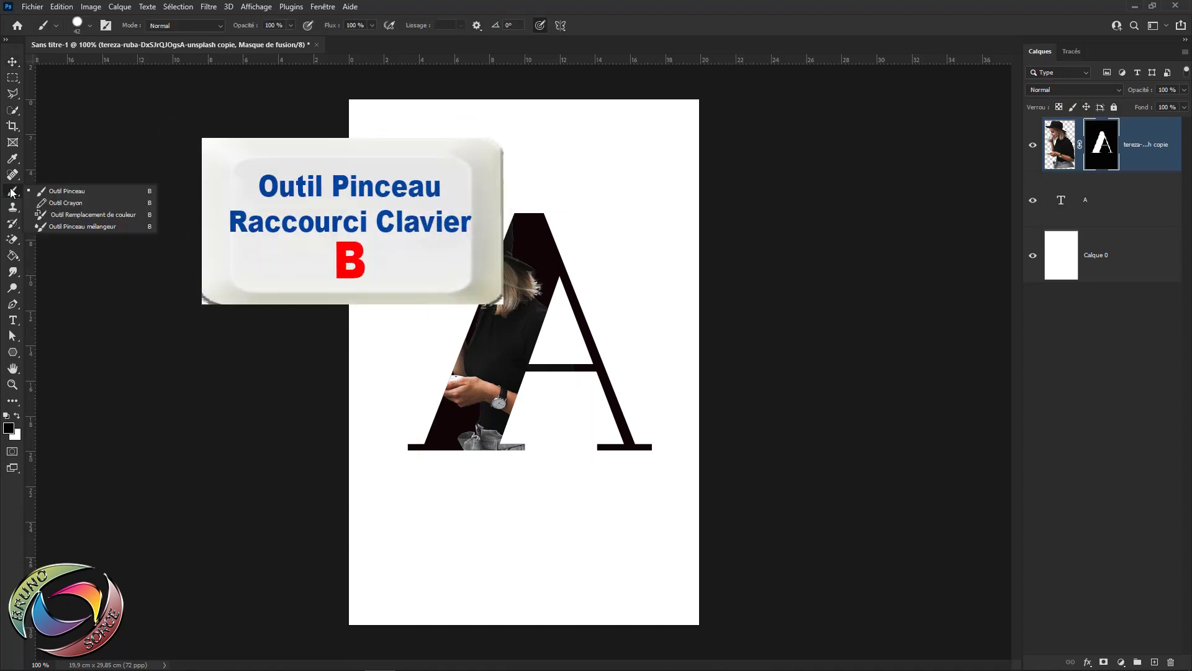
pyautogui.click(60, 193)
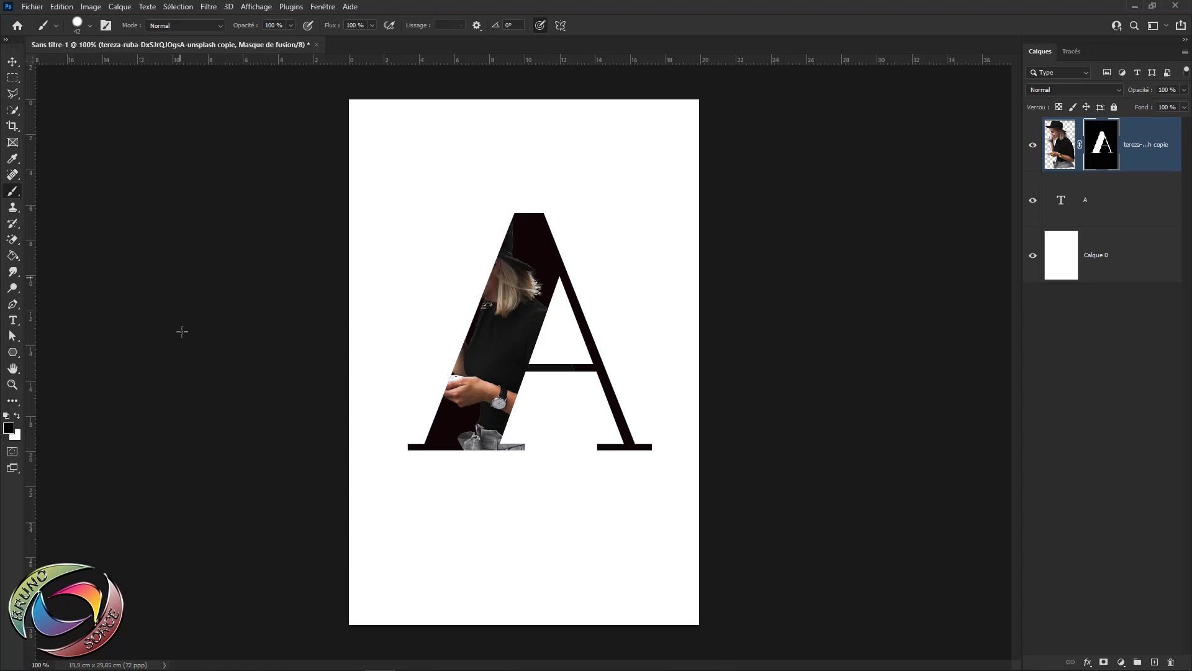
pyautogui.click(18, 416)
# Paint the mask to reveal the hat, face, cup and saucer beyond the A's edges
pyautogui.moveTo(490, 260)
pyautogui.mouseDown()
pyautogui.moveTo(465, 294)
pyautogui.moveTo(437, 206)
pyautogui.moveTo(455, 256)
pyautogui.moveTo(451, 336)
pyautogui.mouseUp()
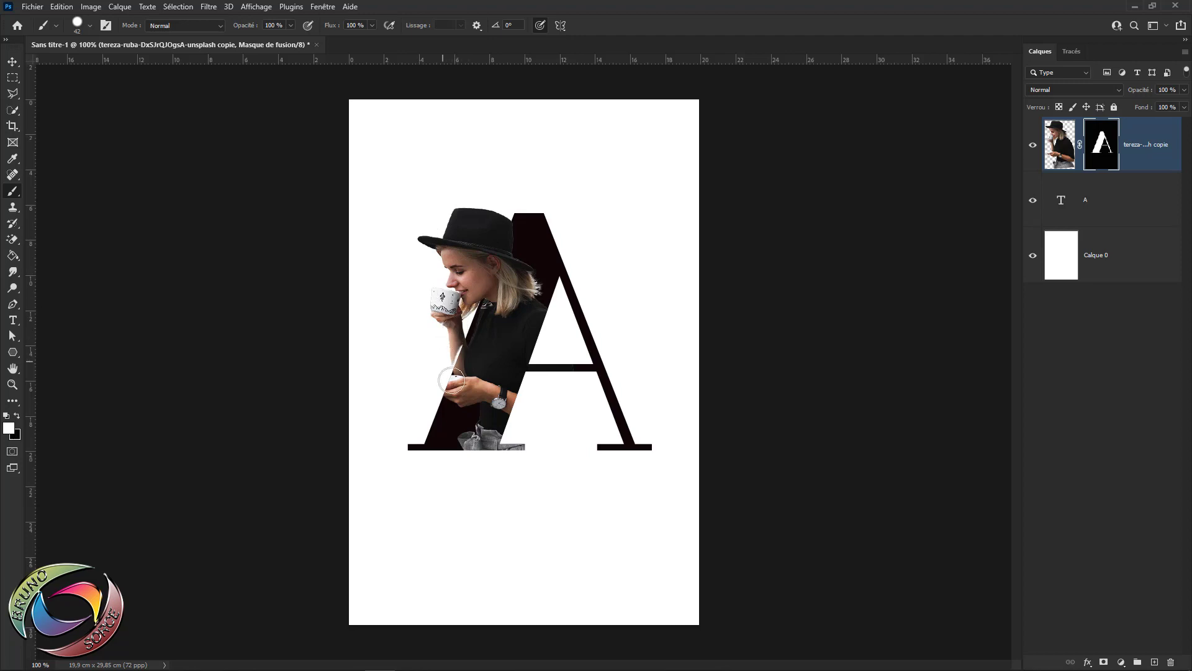
pyautogui.moveTo(551, 411); pyautogui.dragTo(554, 427)
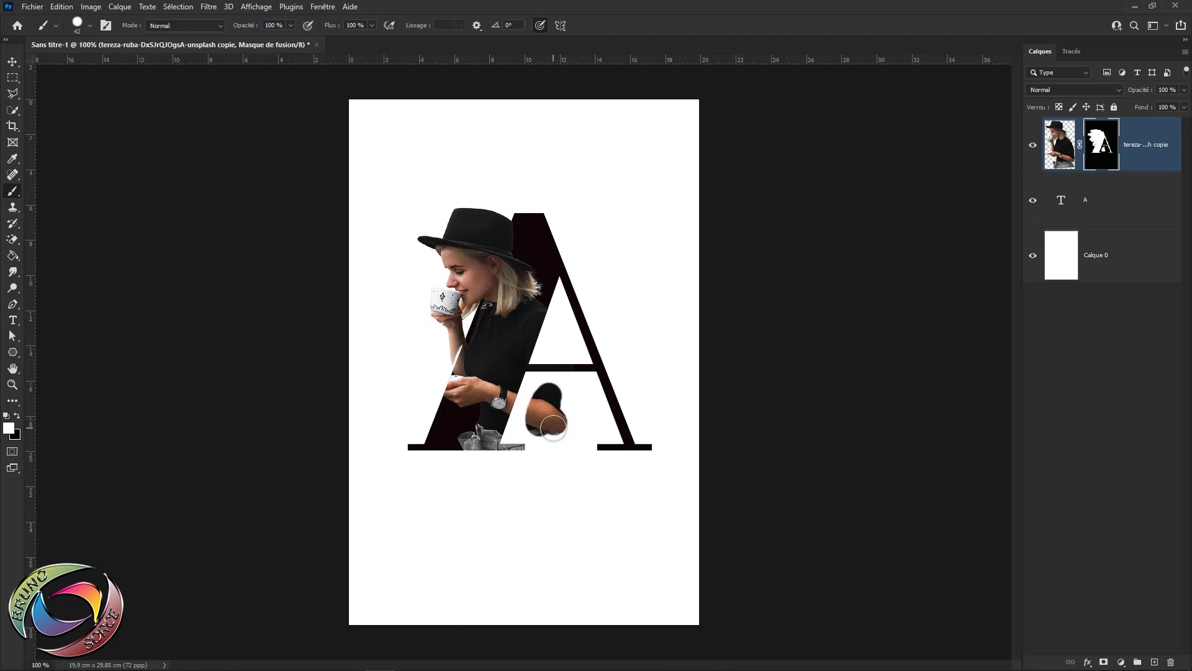
pyautogui.hotkey('ctrl', 'z')
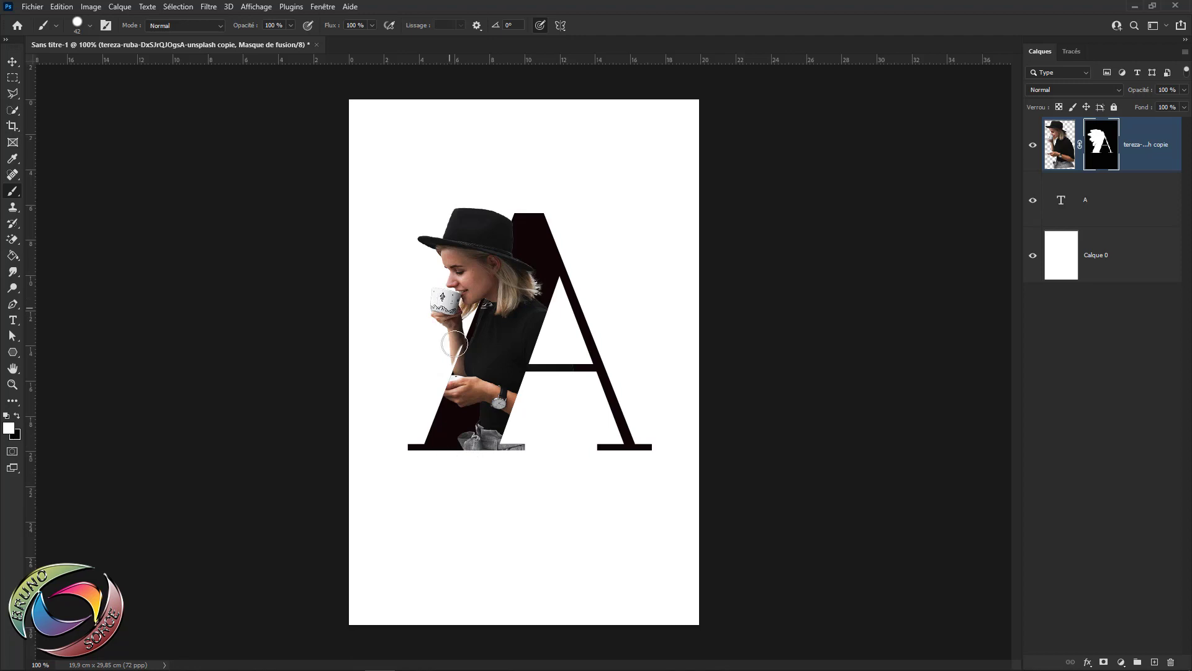
pyautogui.moveTo(438, 397); pyautogui.dragTo(448, 331)
pyautogui.moveTo(424, 376); pyautogui.dragTo(435, 391)
# Give the A text layer an Incrustation couleur (colour overlay) style with colour 327b7a
pyautogui.click(1134, 206)
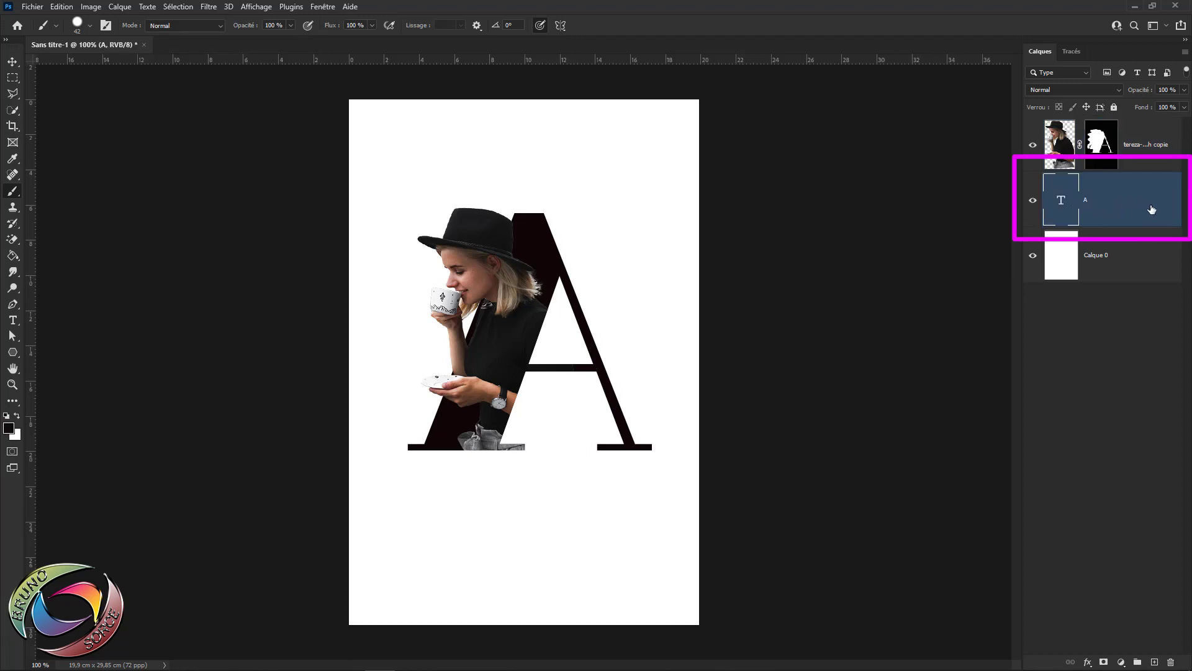
pyautogui.doubleClick(1152, 209)
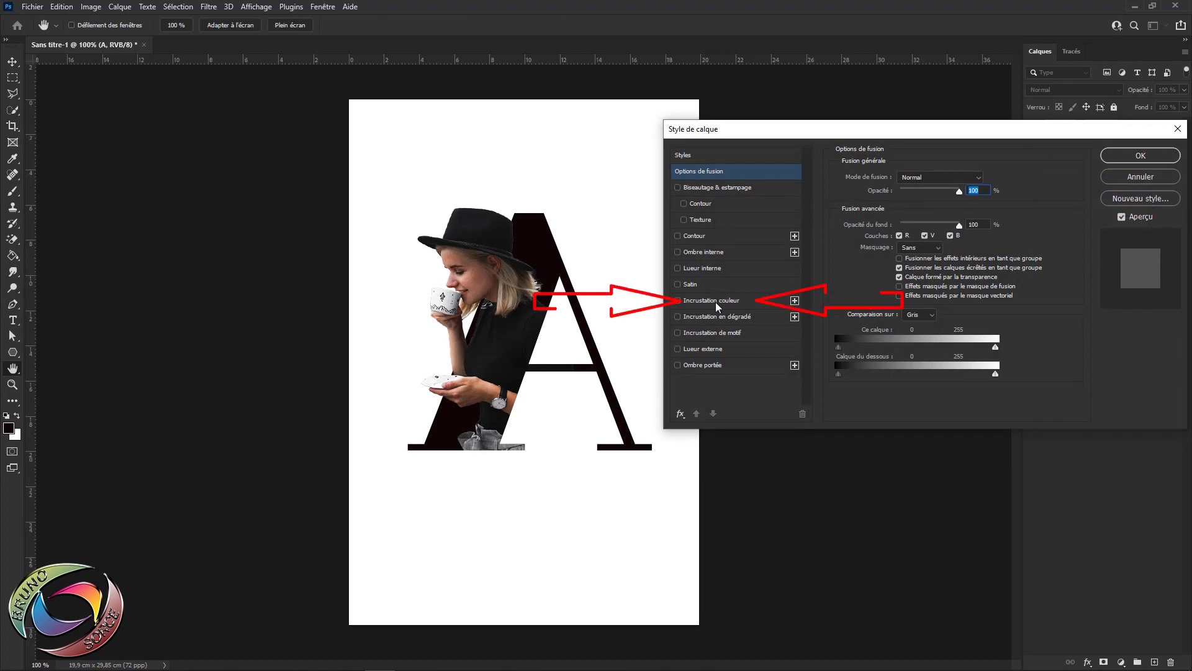
pyautogui.click(697, 300)
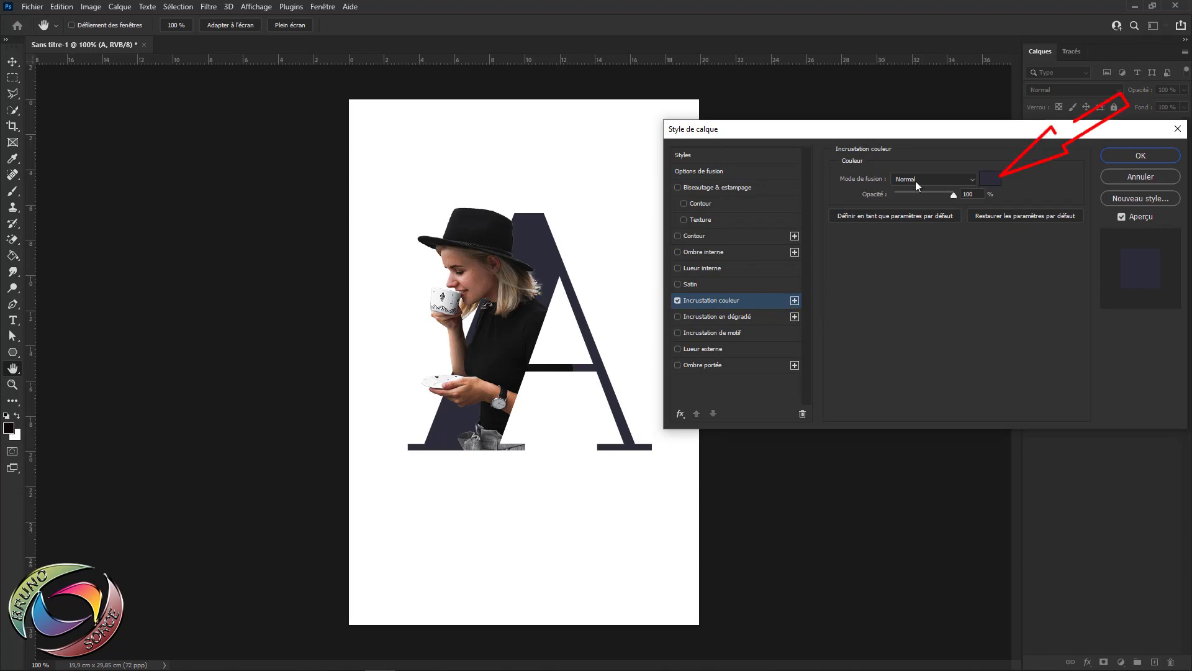
pyautogui.click(989, 182)
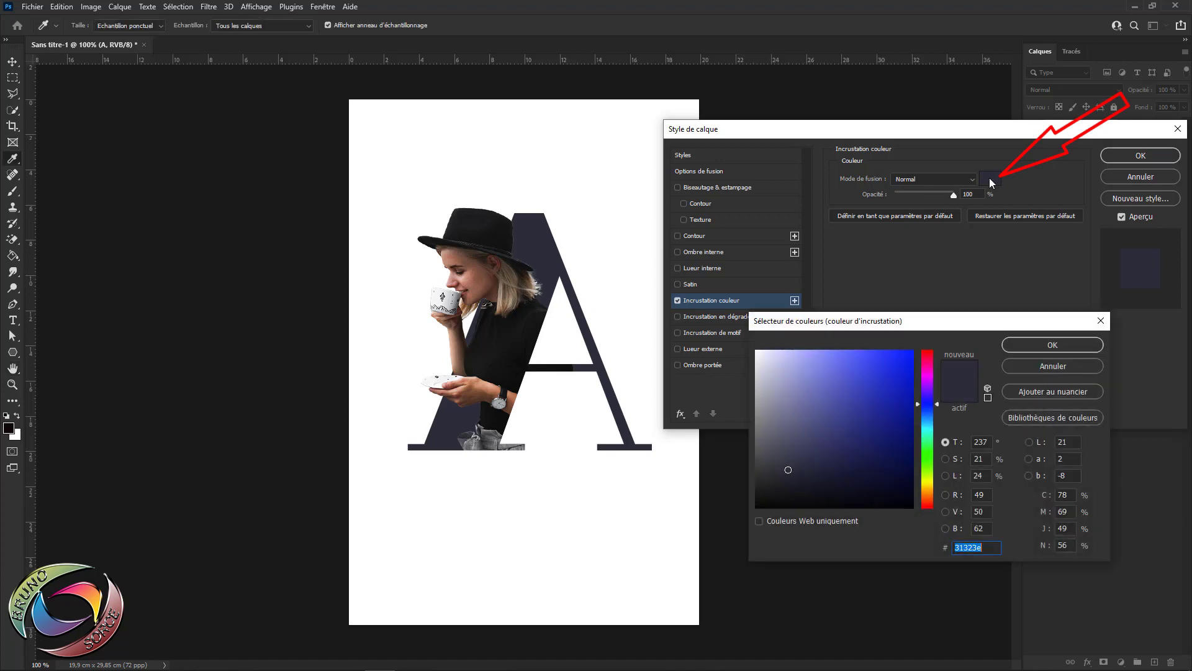
pyautogui.doubleClick(938, 549)
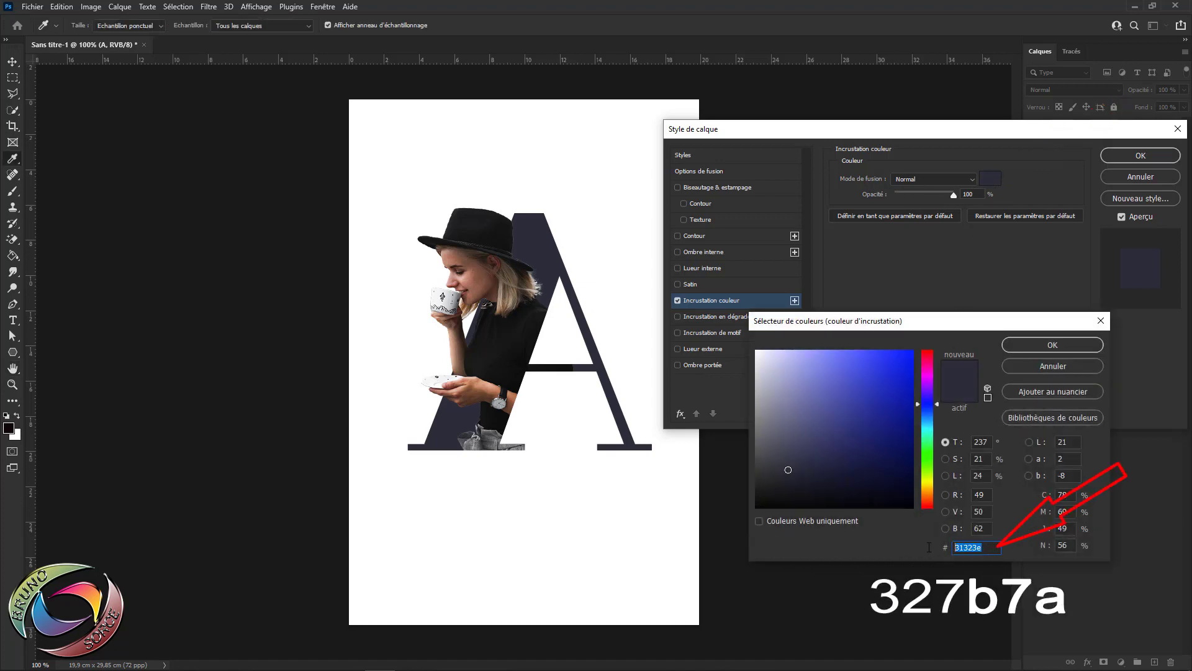
pyautogui.write('32')
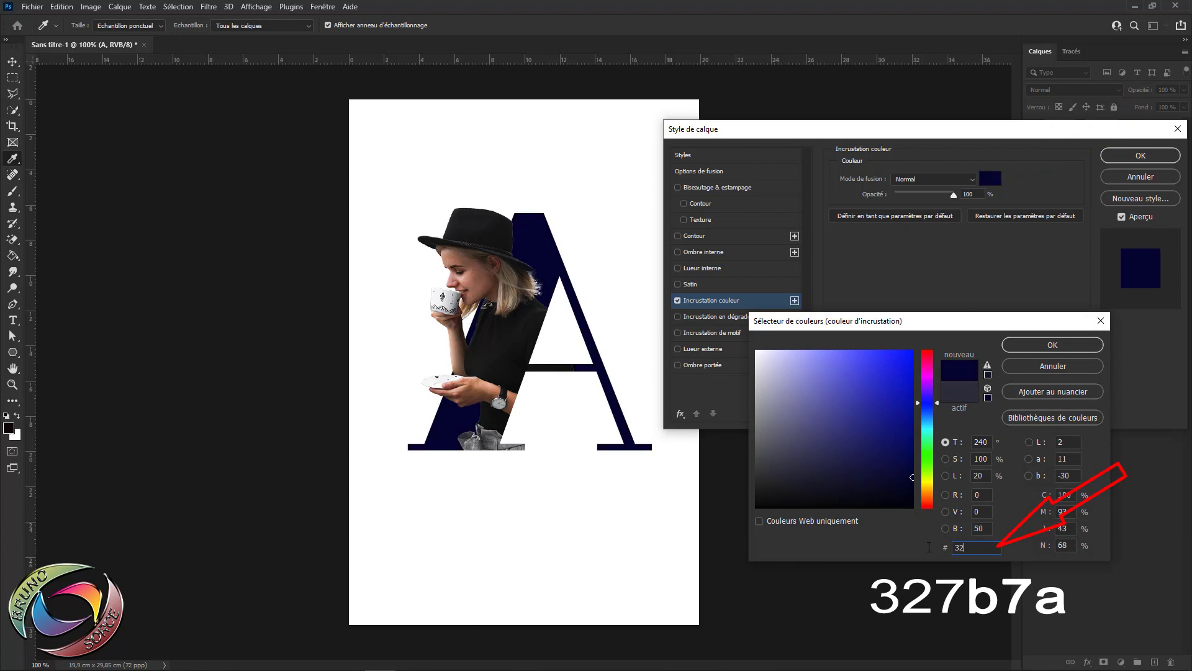
pyautogui.write('7b')
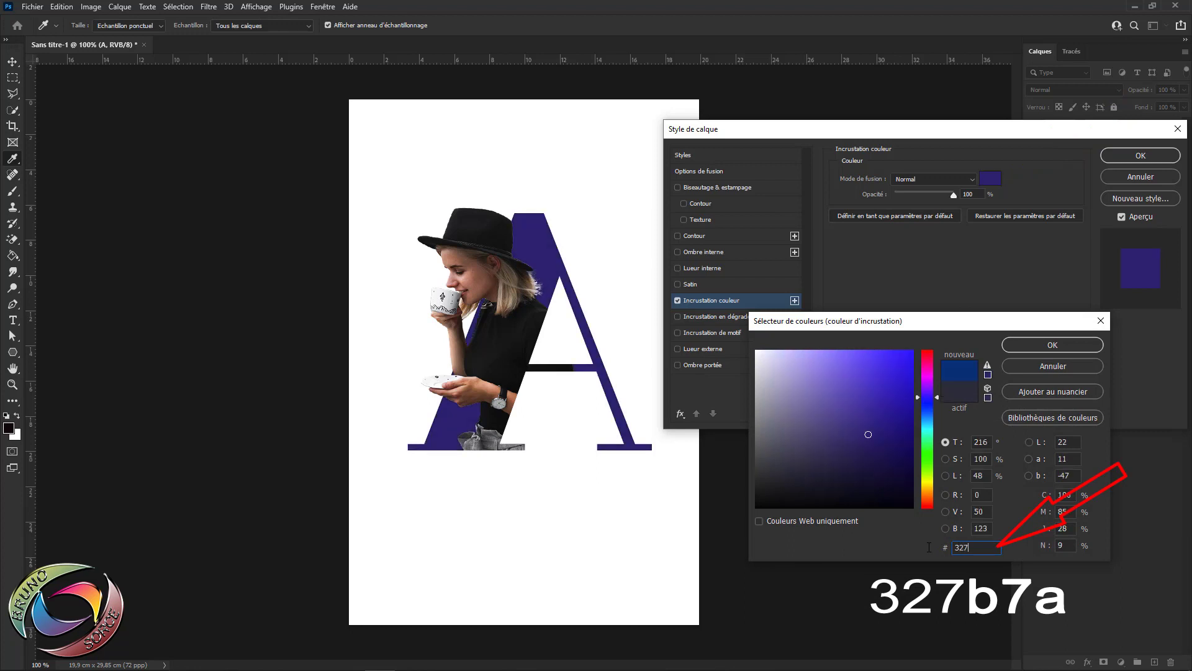
pyautogui.write('7a')
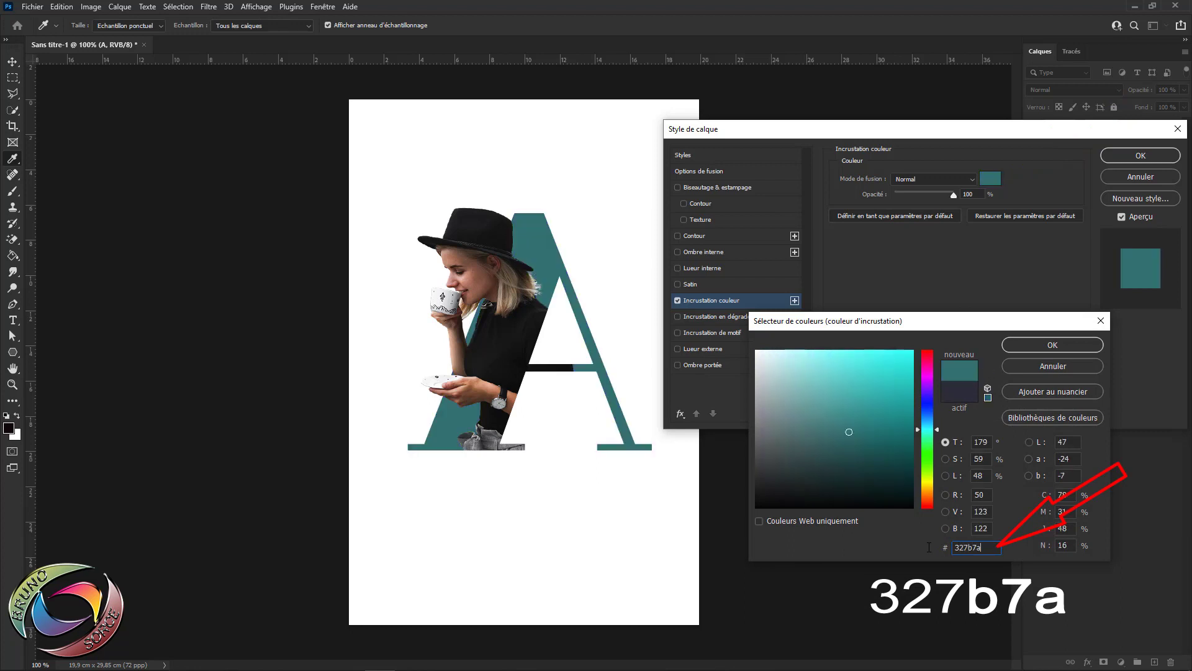
pyautogui.click(1053, 345)
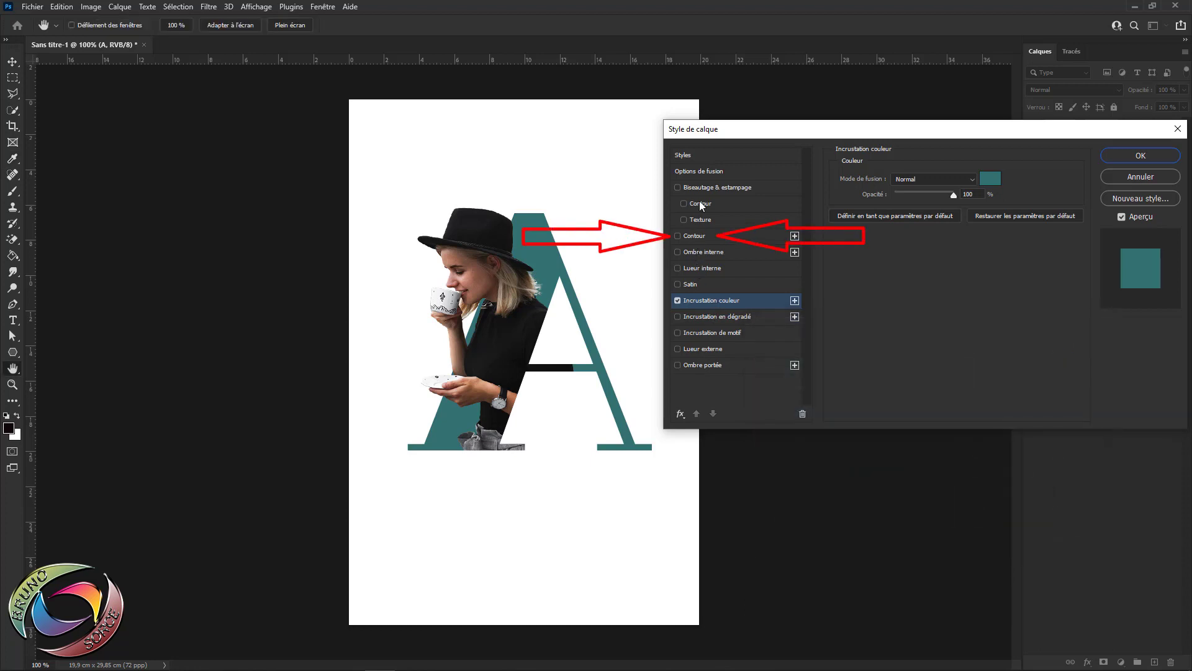
# Add a 2 px white Contour stroke positioned outside the letter A
pyautogui.click(690, 239)
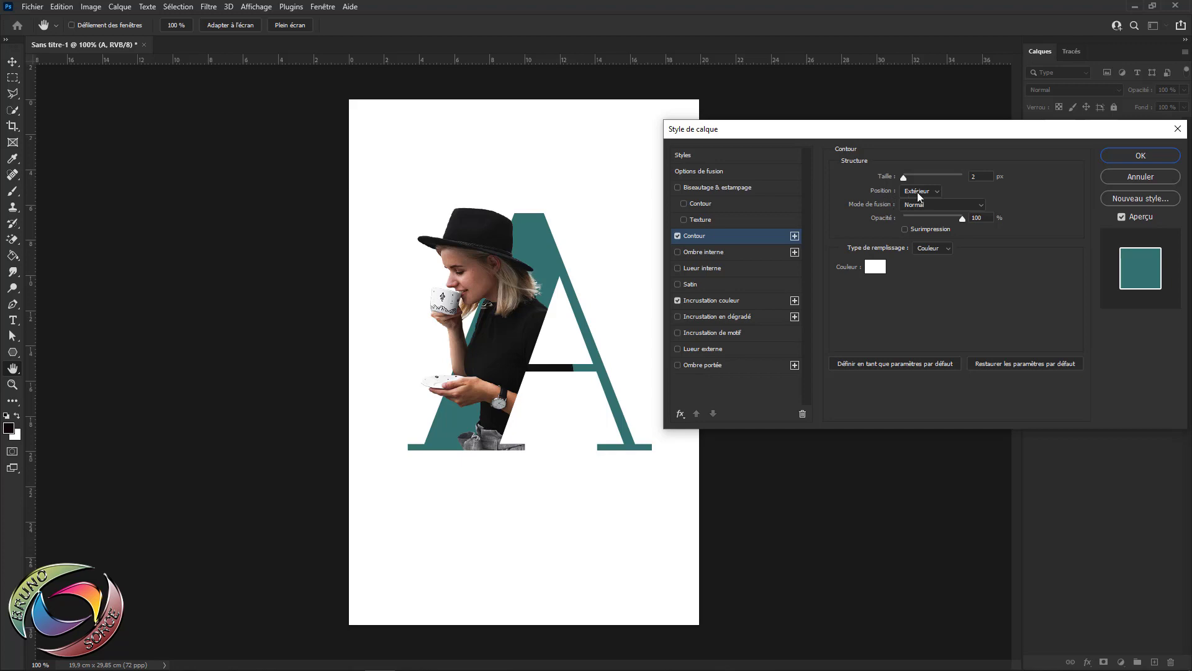
pyautogui.click(934, 193)
pyautogui.click(875, 268)
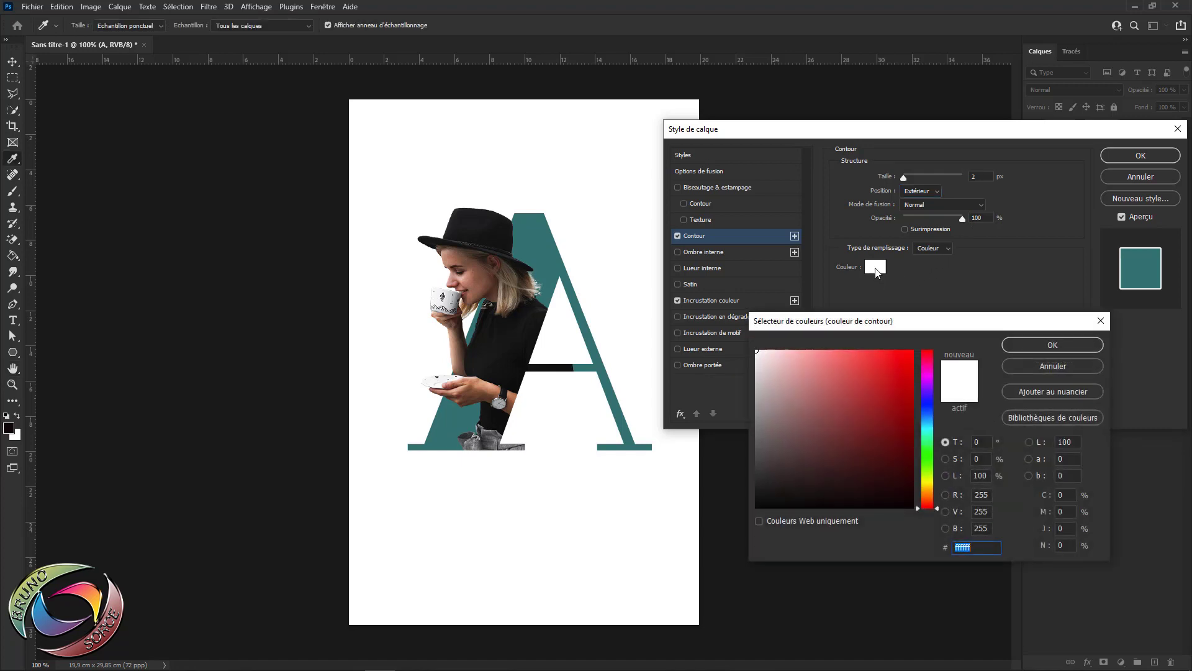
pyautogui.click(1074, 344)
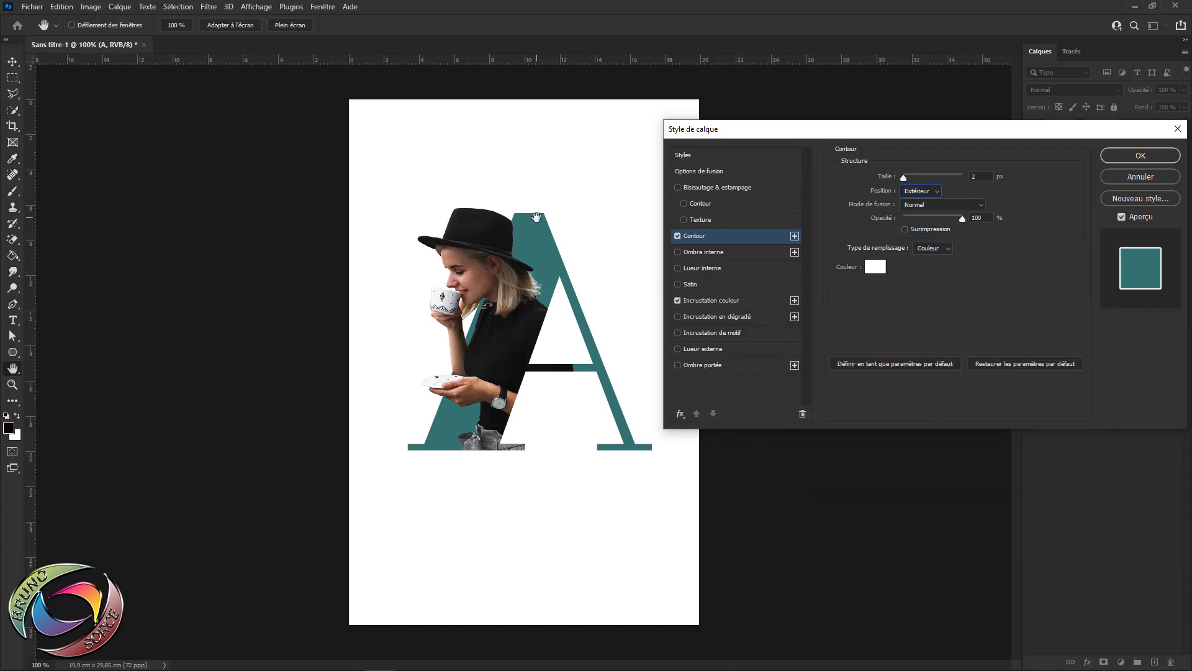
pyautogui.click(698, 252)
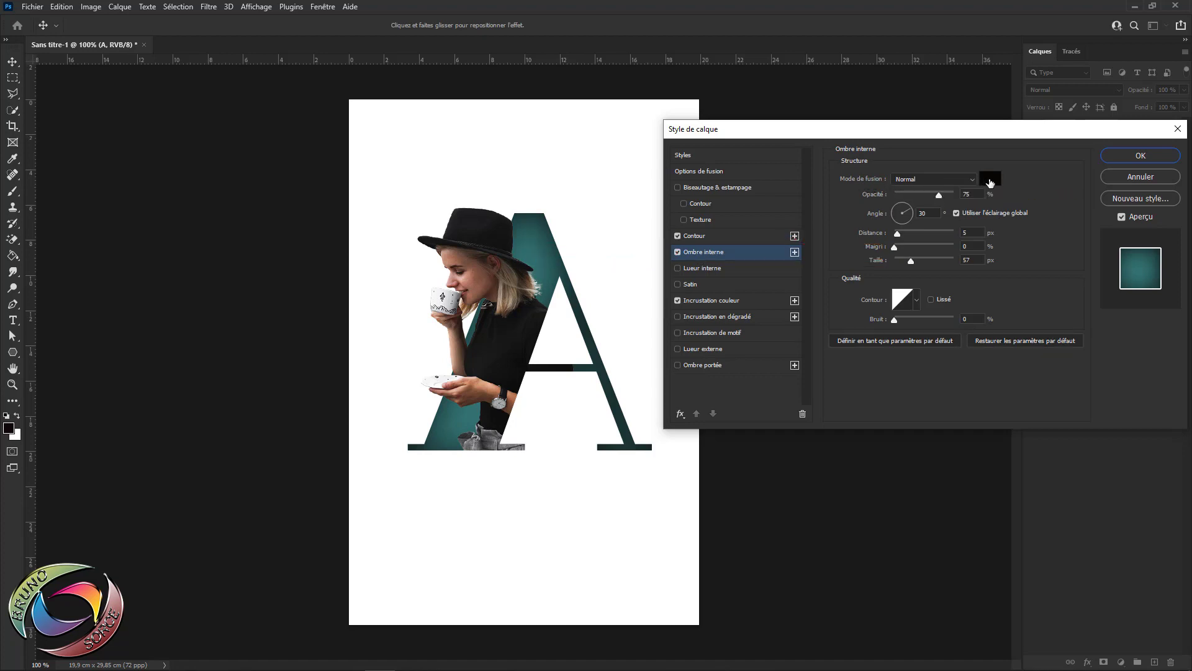
# Set a near-black inner shadow with 75% opacity, distance 5 and 57 px size, then apply
pyautogui.click(989, 179)
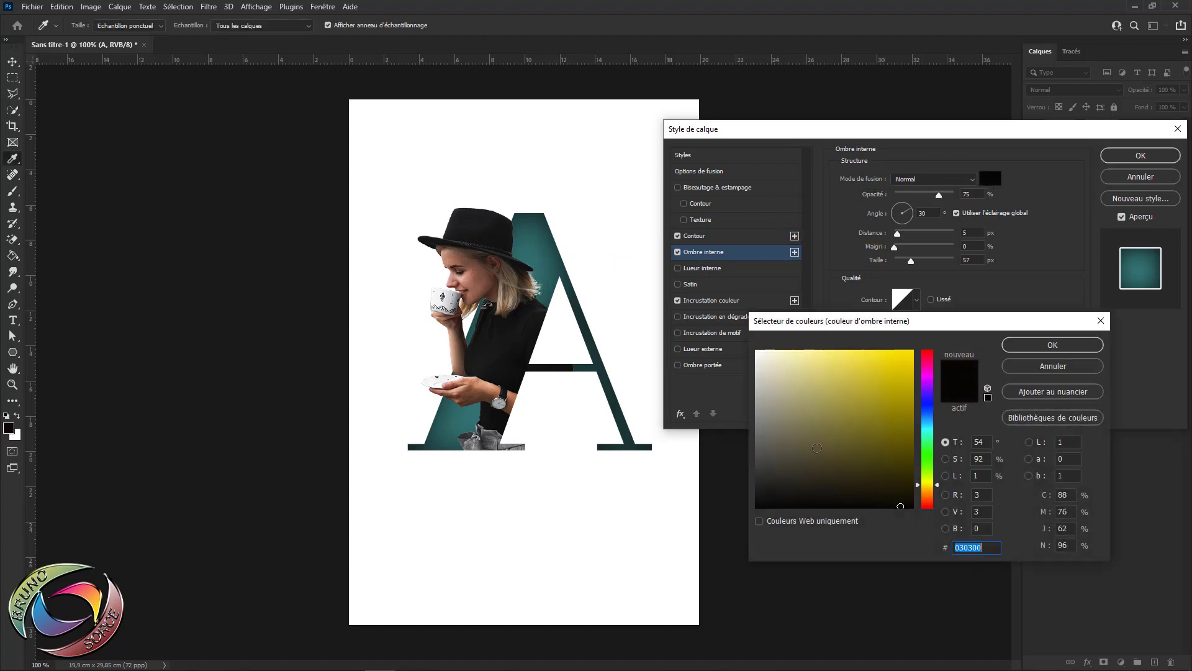
pyautogui.click(1047, 345)
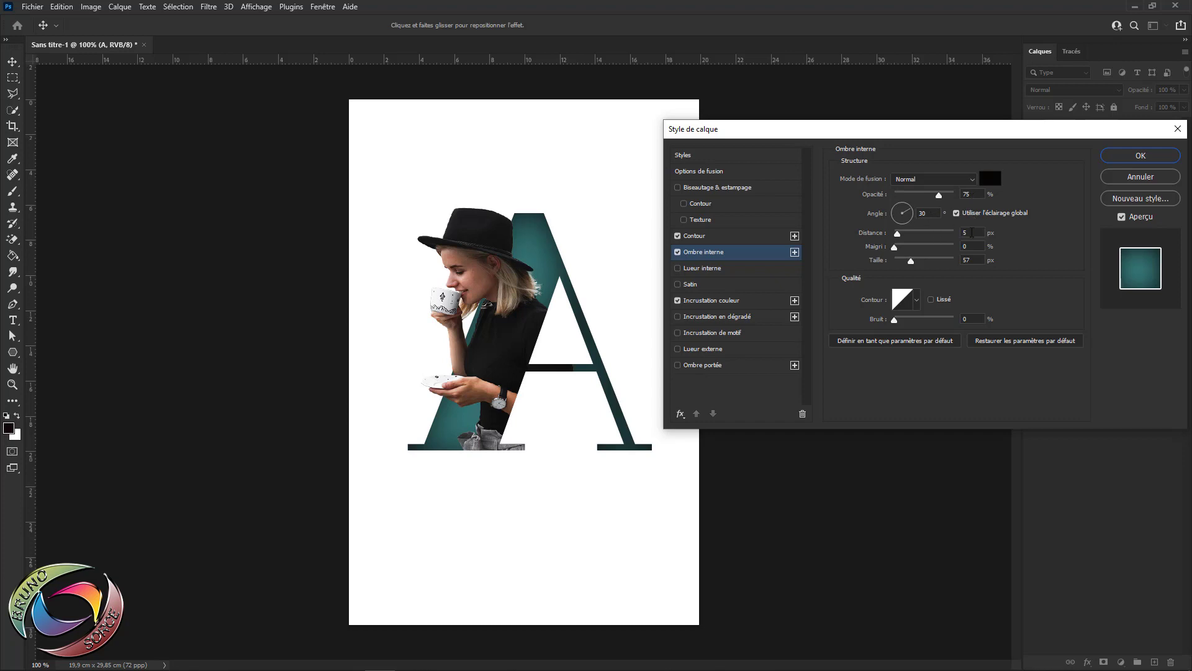
pyautogui.click(972, 233)
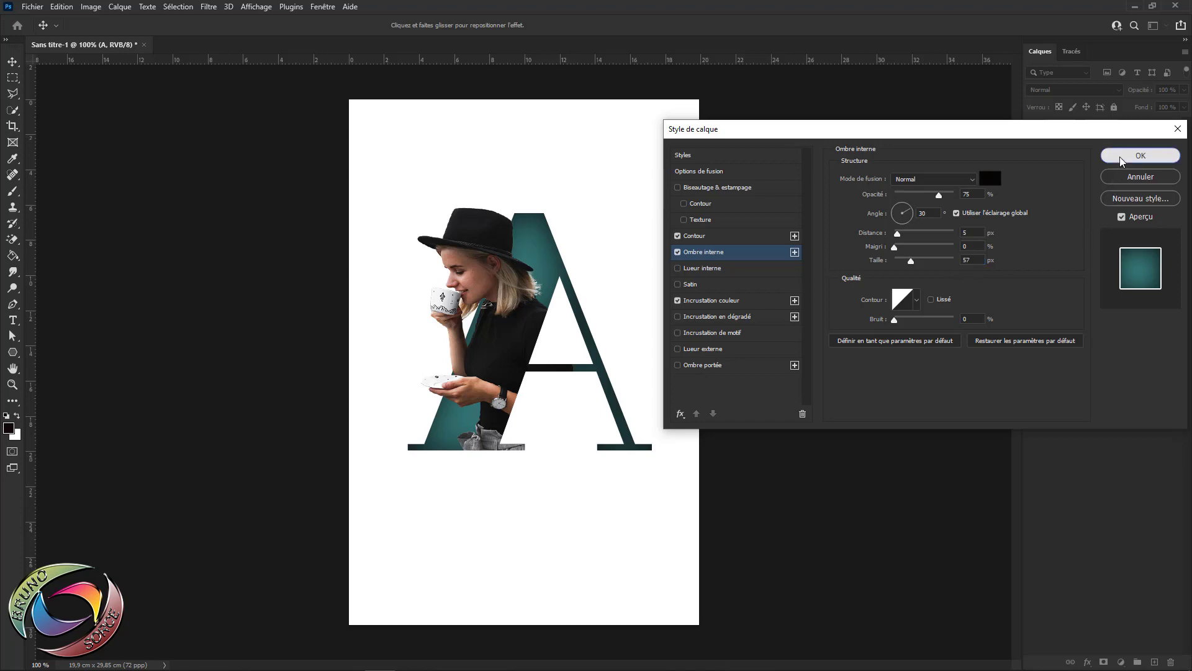
pyautogui.click(1141, 155)
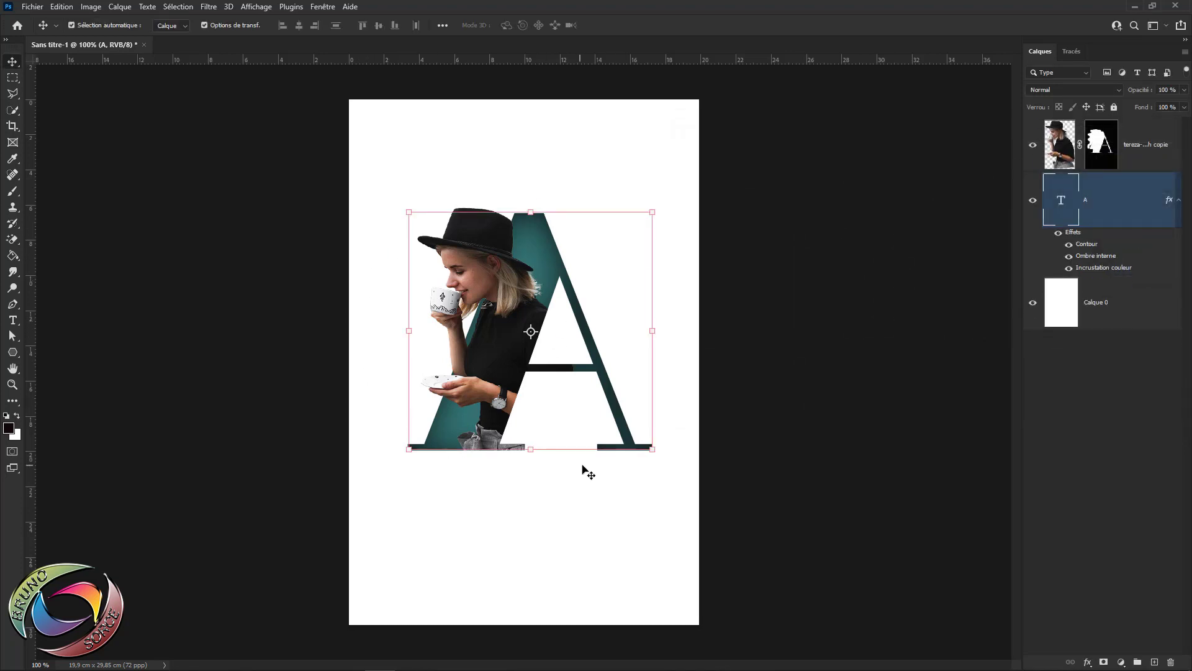
# Add a Dégradé gradient fill layer above Calque 0 and open its Gradient Editor
pyautogui.click(1141, 313)
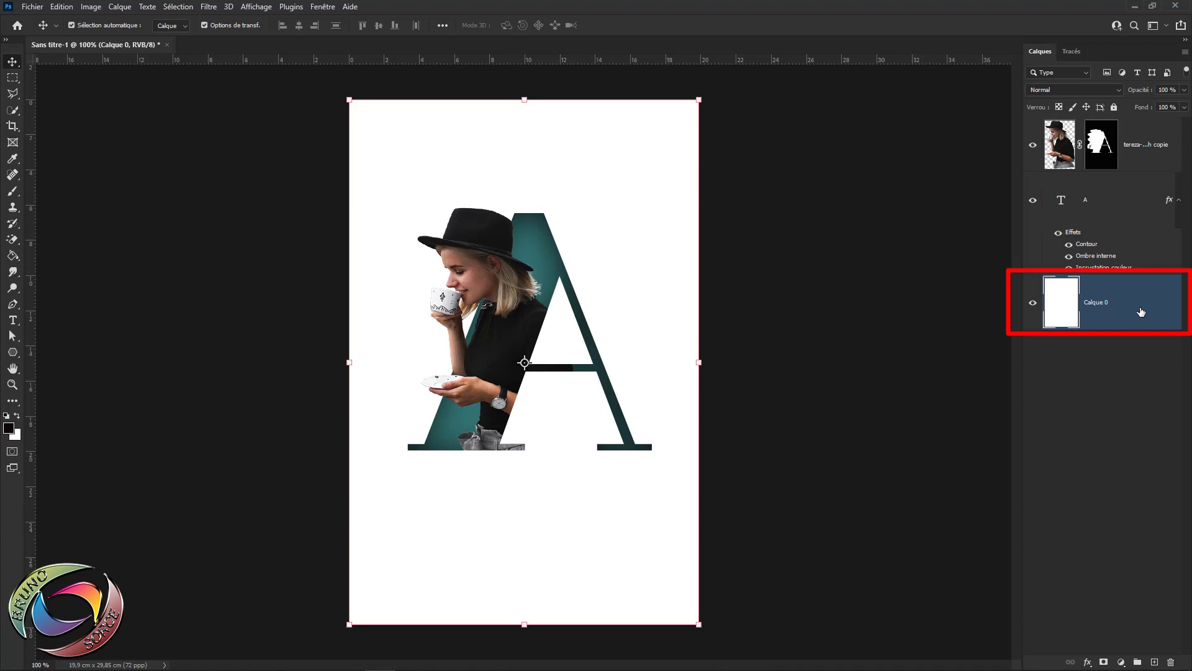
pyautogui.click(1121, 662)
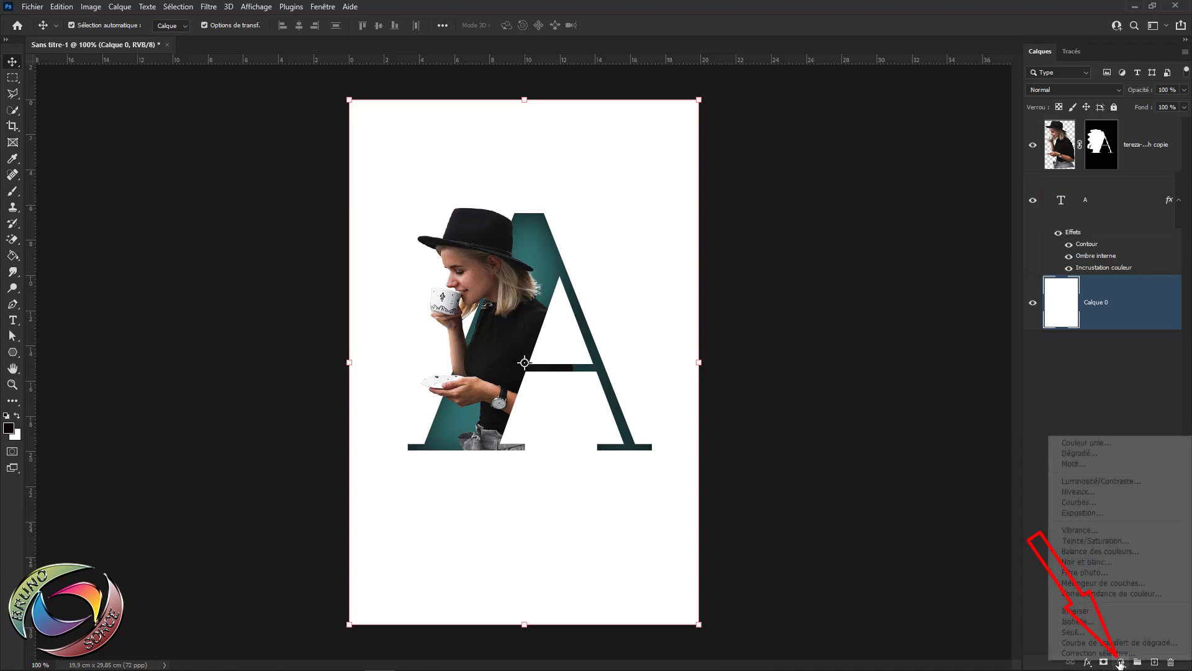
pyautogui.click(1076, 456)
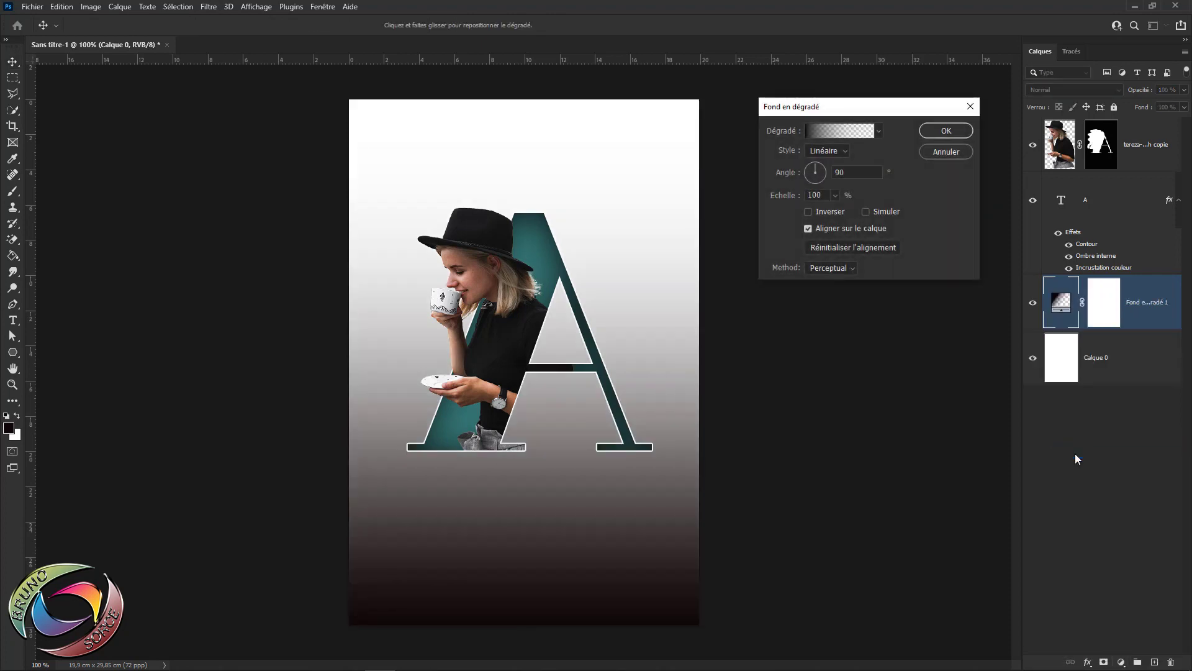
pyautogui.click(833, 132)
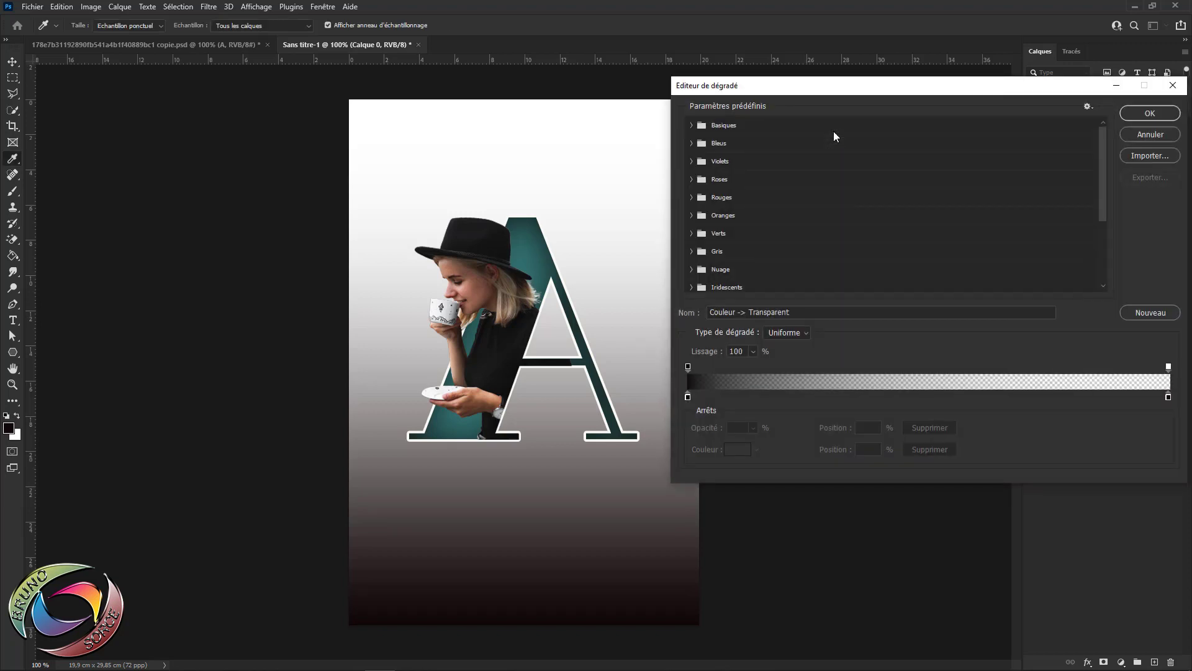
# Start from the Noir, blanc preset and recolour its stops to 2e706e and 013230
pyautogui.click(692, 126)
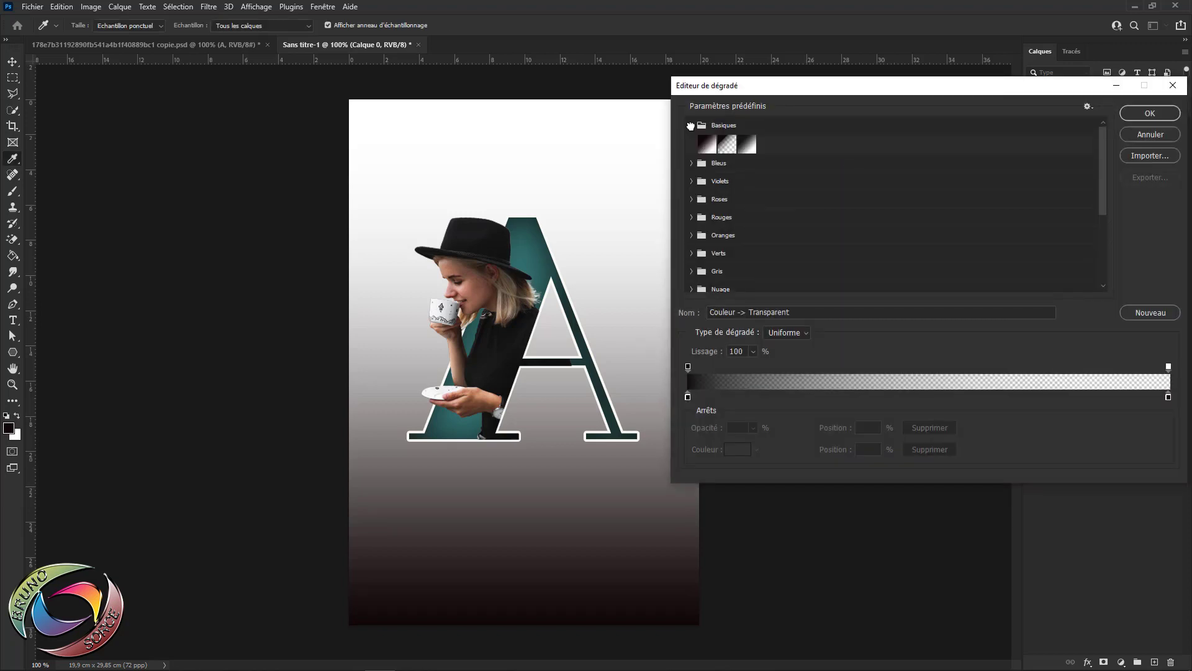
pyautogui.click(749, 151)
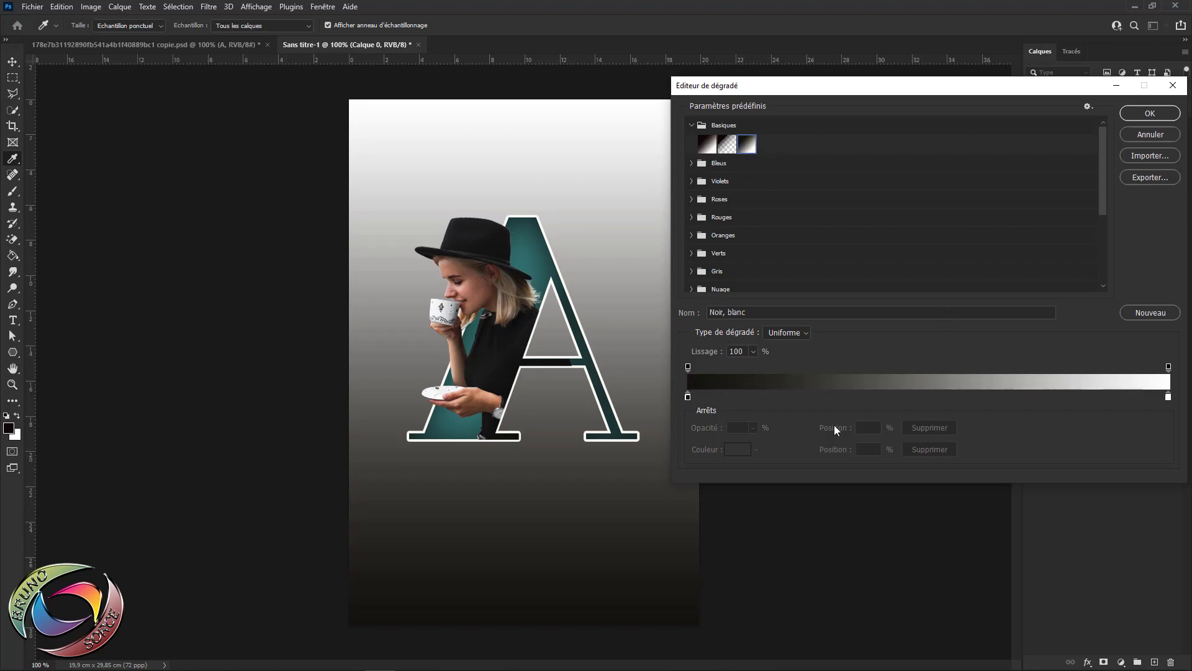
pyautogui.doubleClick(688, 397)
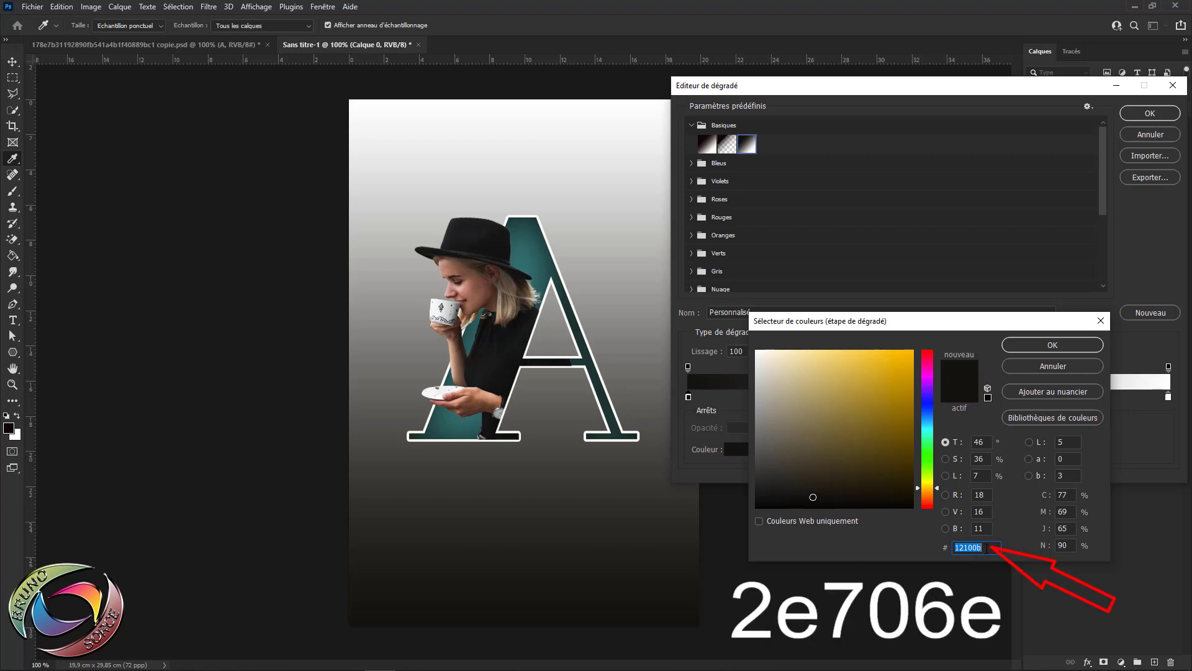
pyautogui.write('2e')
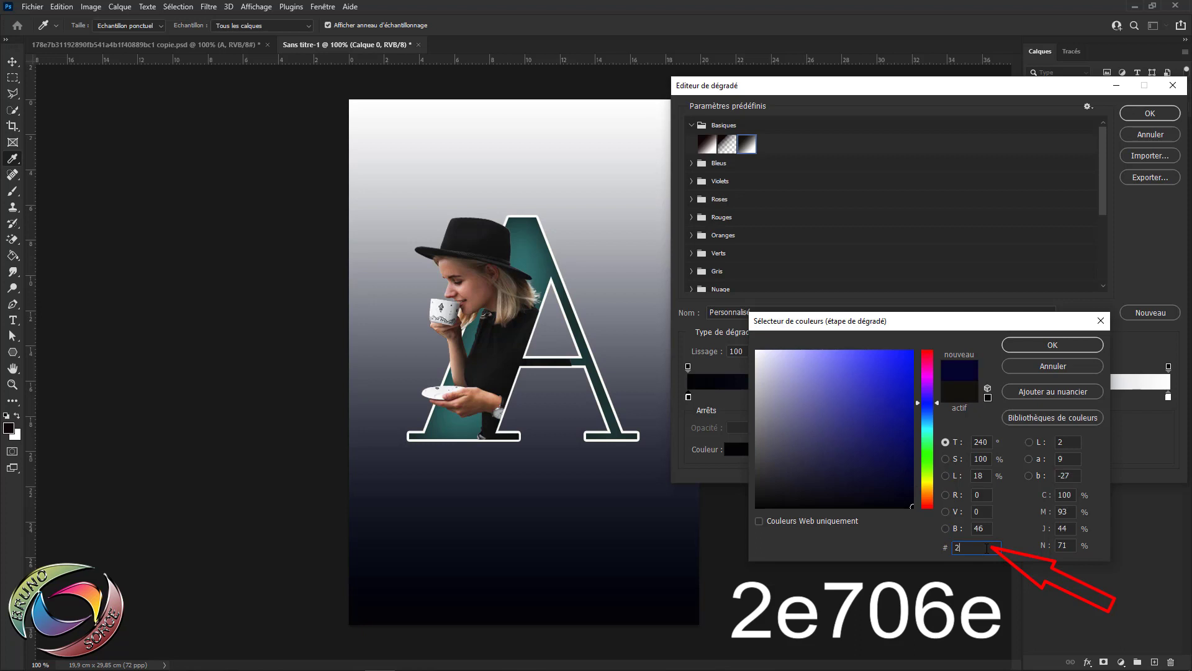
pyautogui.write('7')
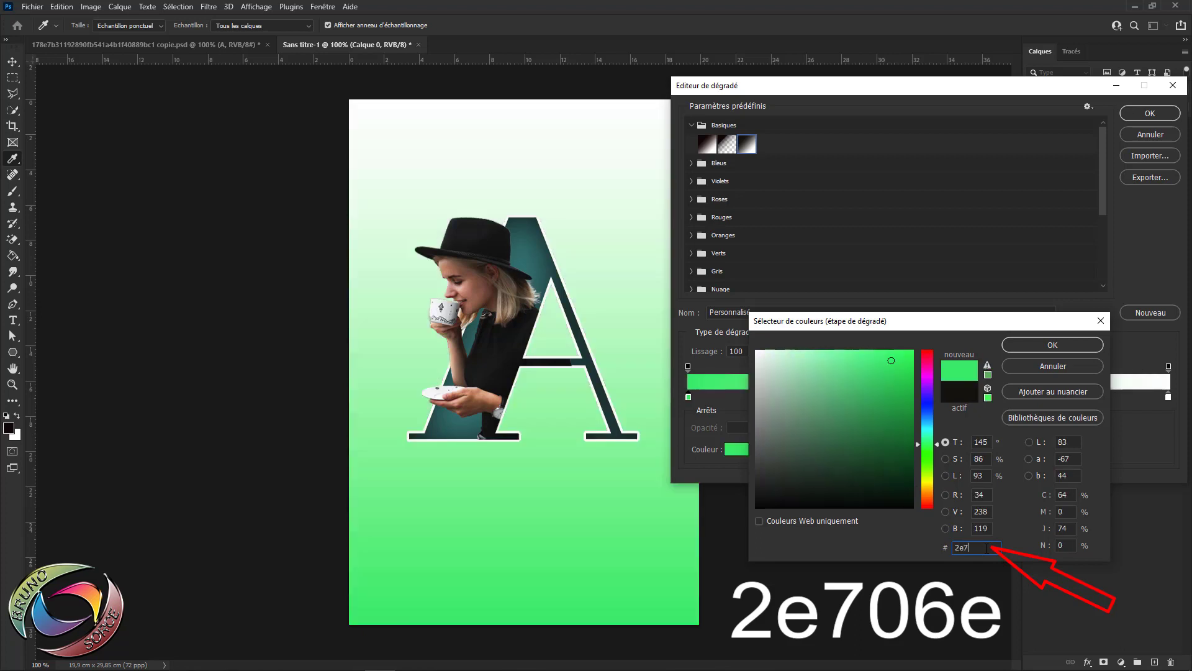
pyautogui.write('06')
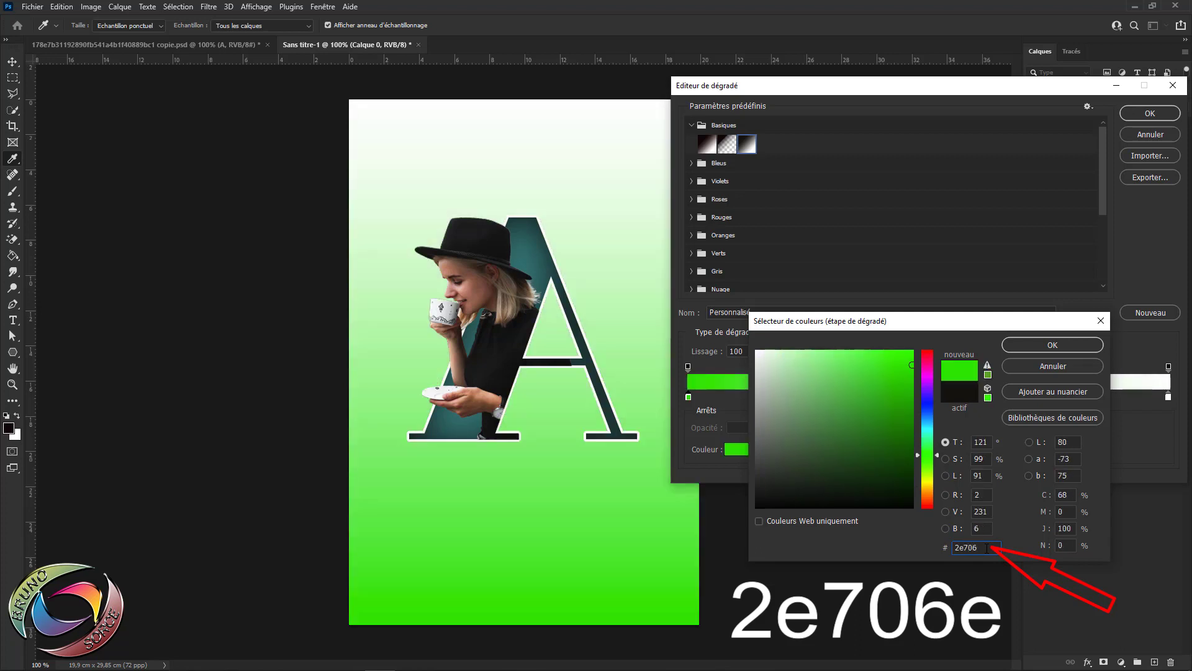
pyautogui.write('e')
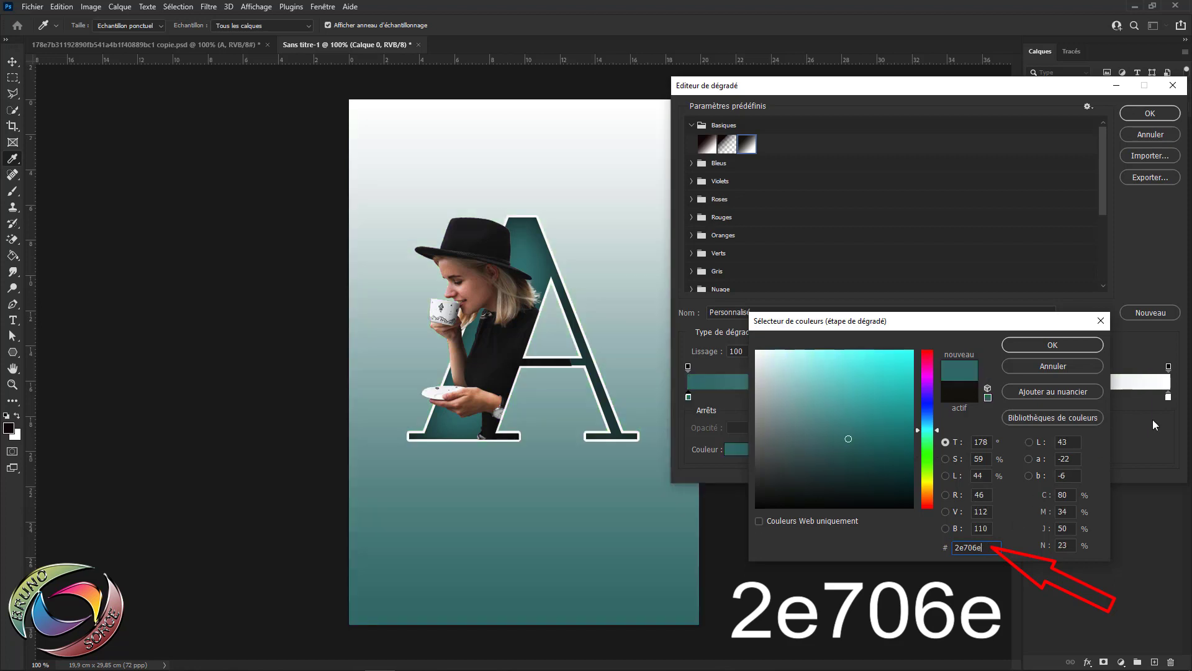
pyautogui.click(1074, 347)
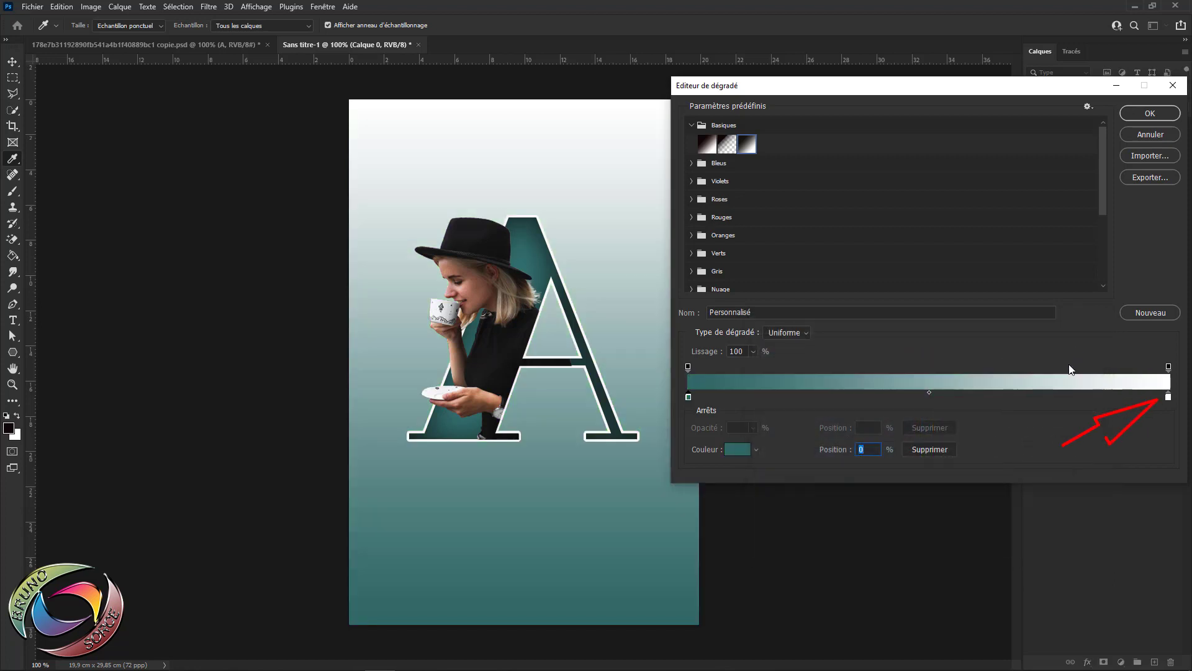
pyautogui.doubleClick(1168, 397)
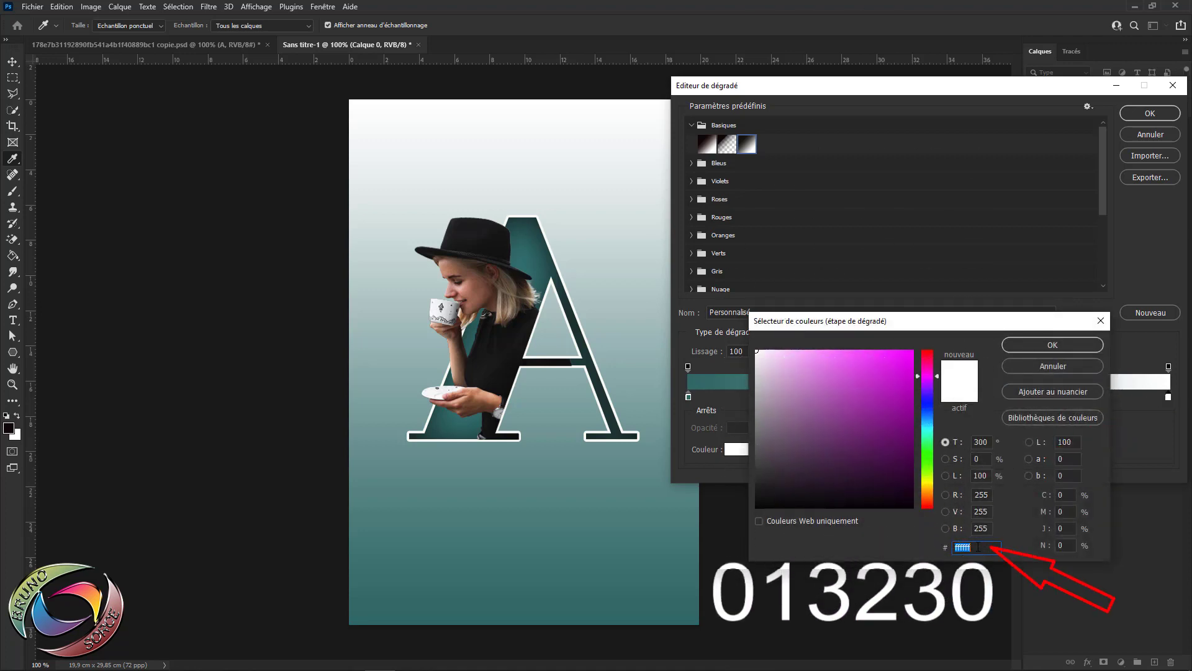
pyautogui.write('0')
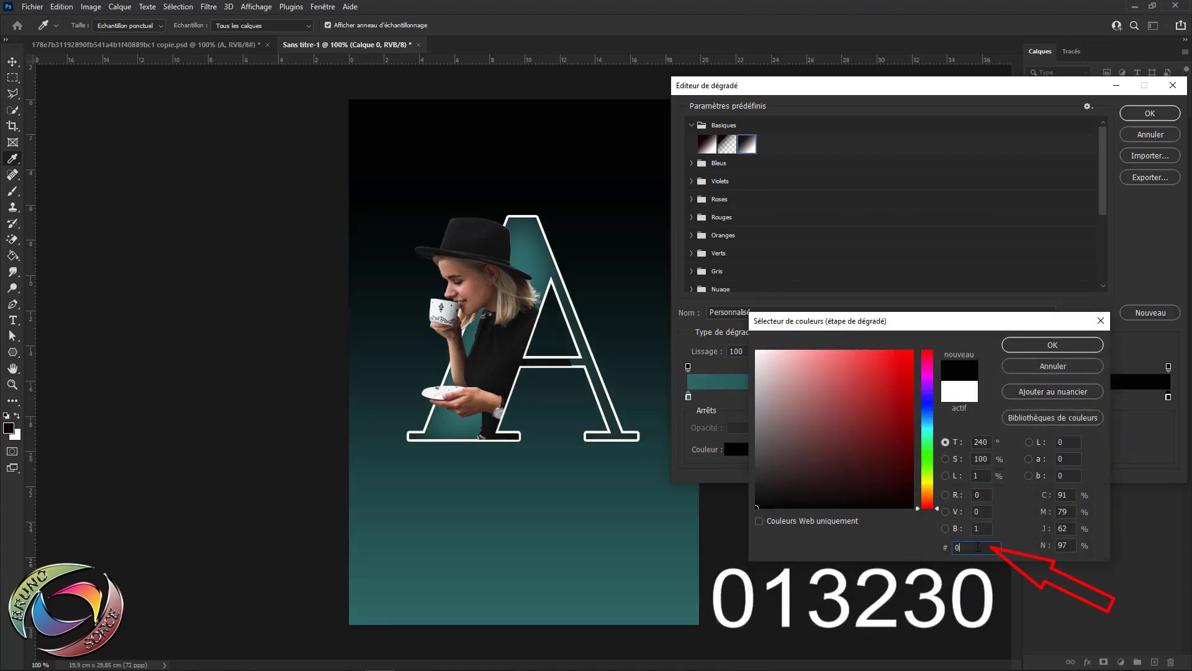
pyautogui.write('132')
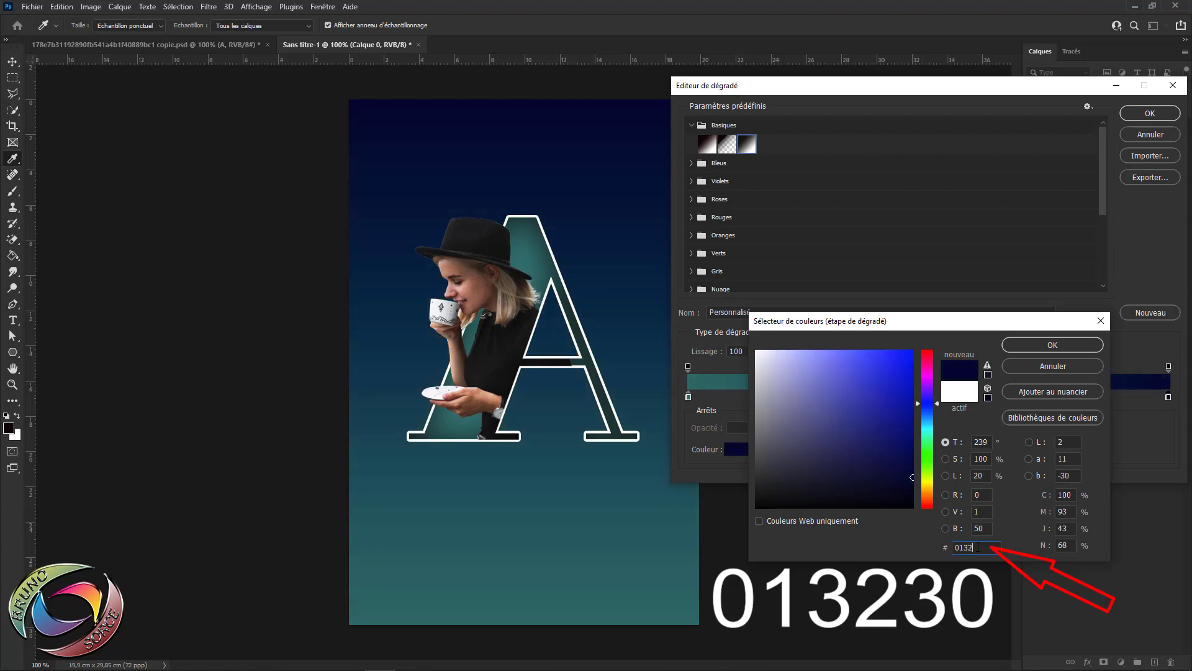
pyautogui.write('30')
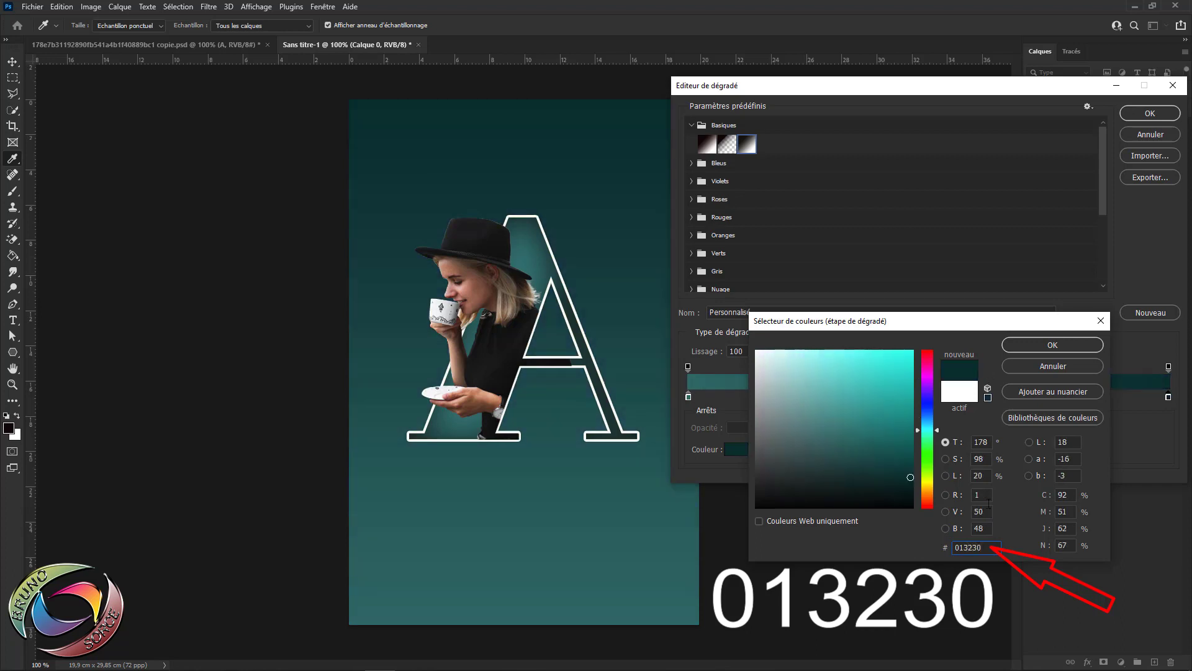
pyautogui.click(1066, 340)
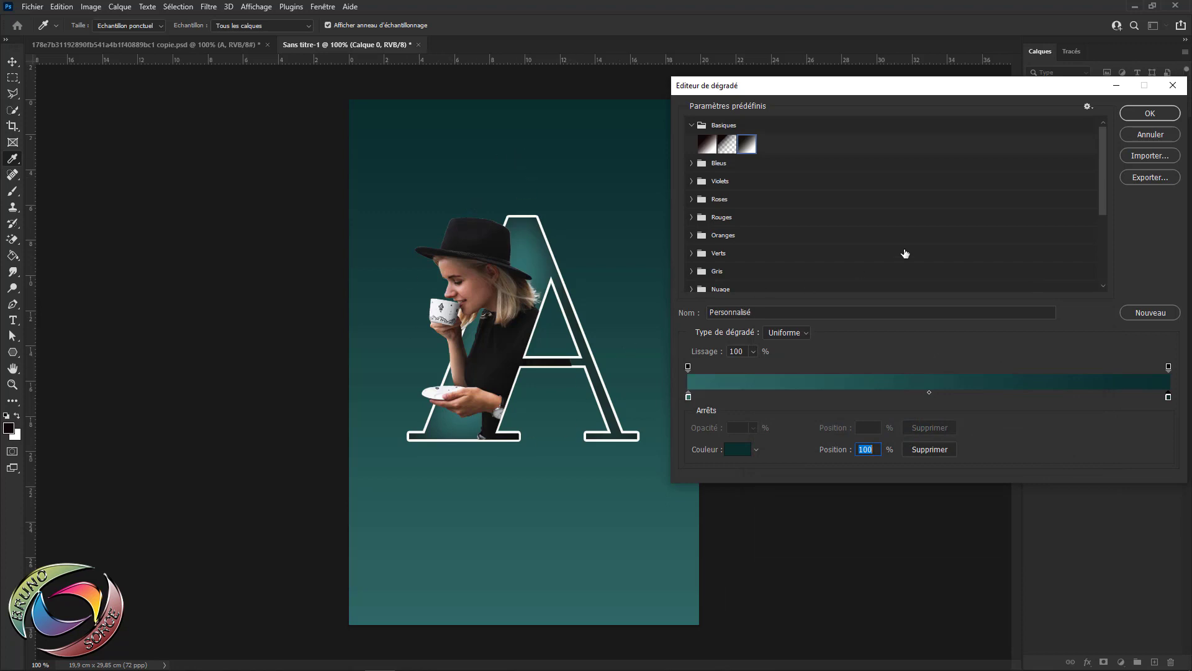
# Make the teal gradient fill Radial, unreversed, at 136% scale, and apply it
pyautogui.click(1149, 115)
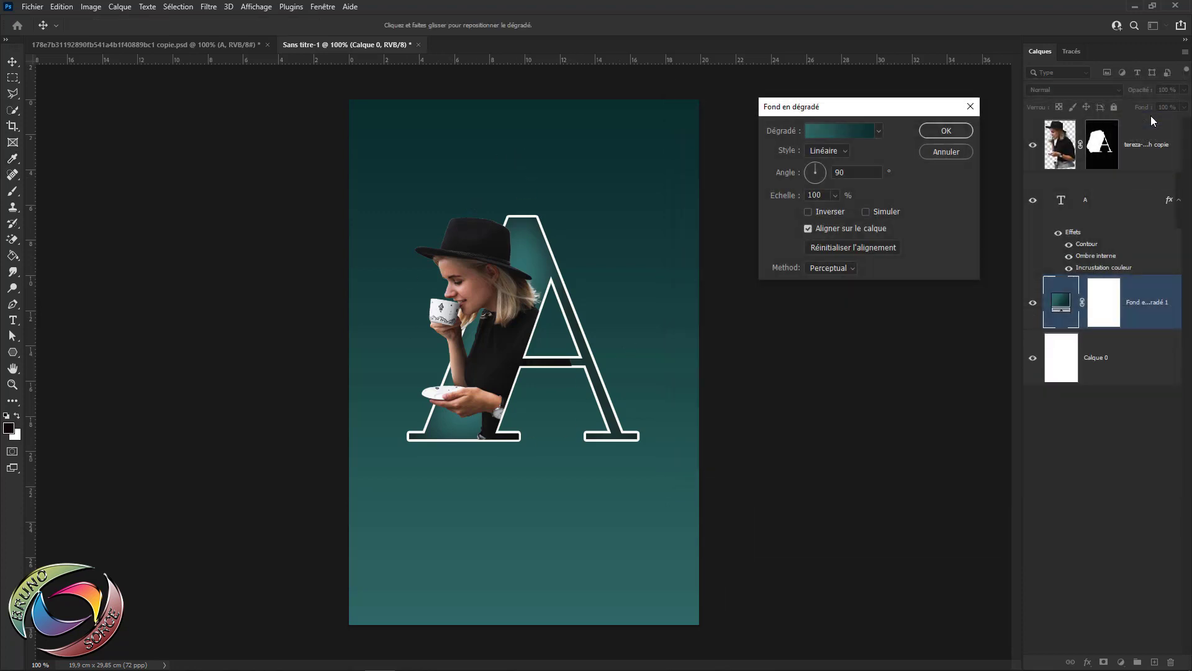
pyautogui.click(829, 154)
pyautogui.click(826, 177)
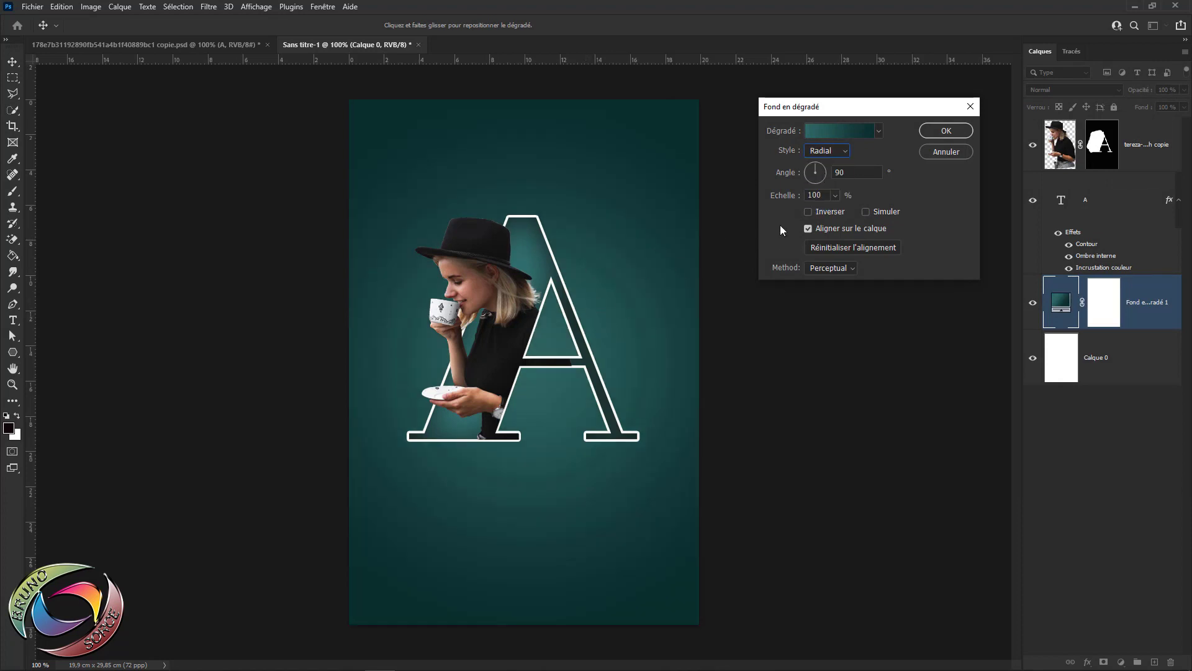
pyautogui.click(808, 212)
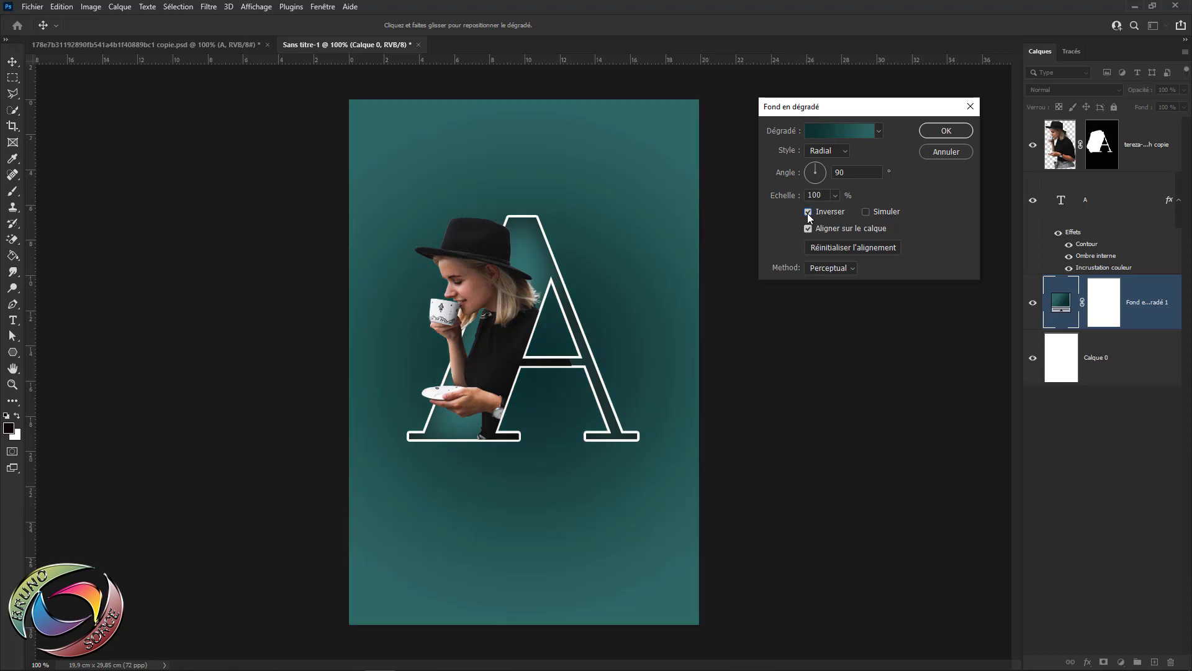
pyautogui.click(809, 214)
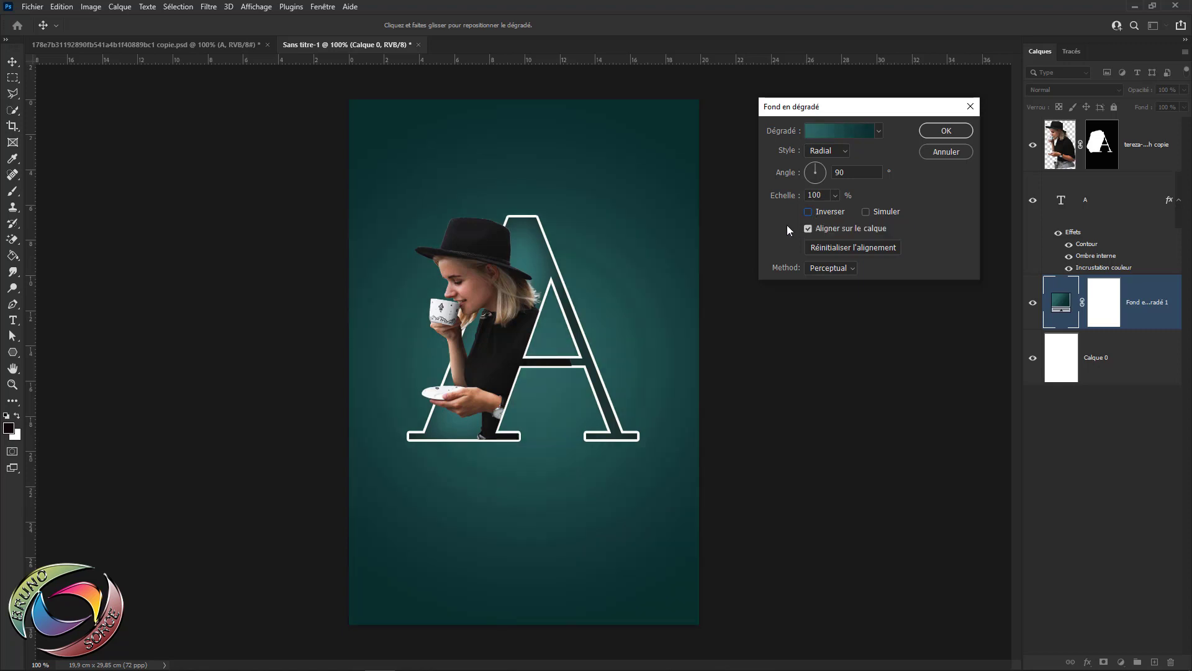
pyautogui.moveTo(785, 196)
pyautogui.mouseDown()
pyautogui.moveTo(749, 201)
pyautogui.moveTo(808, 203)
pyautogui.moveTo(780, 260)
pyautogui.mouseUp()
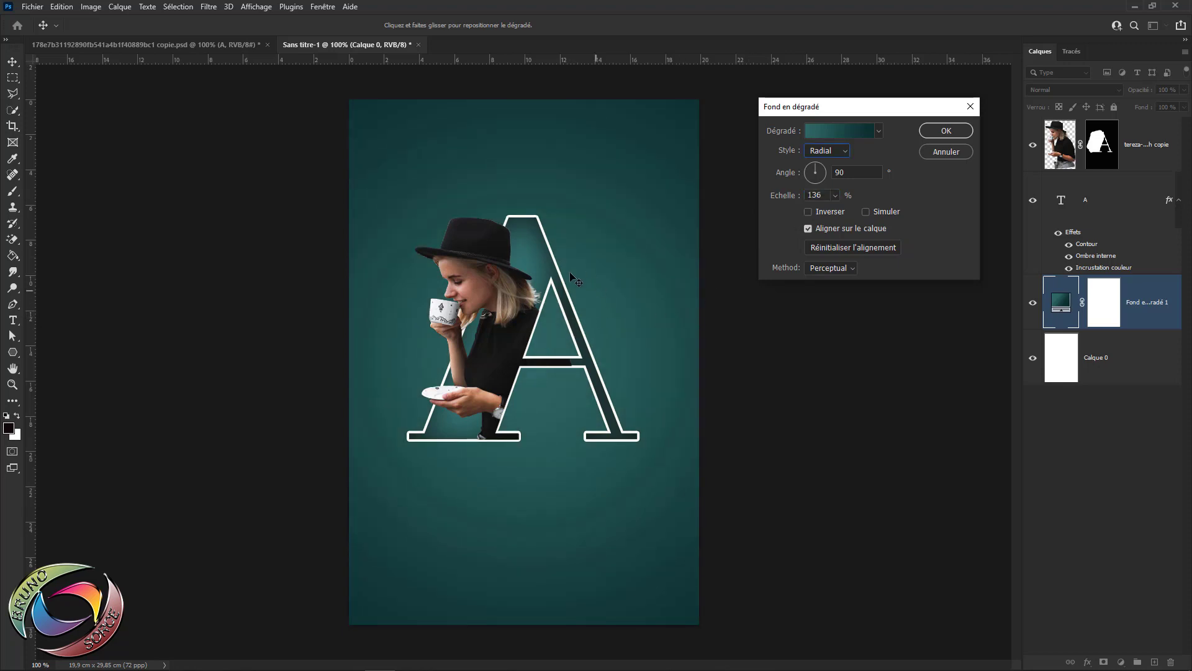
pyautogui.click(948, 135)
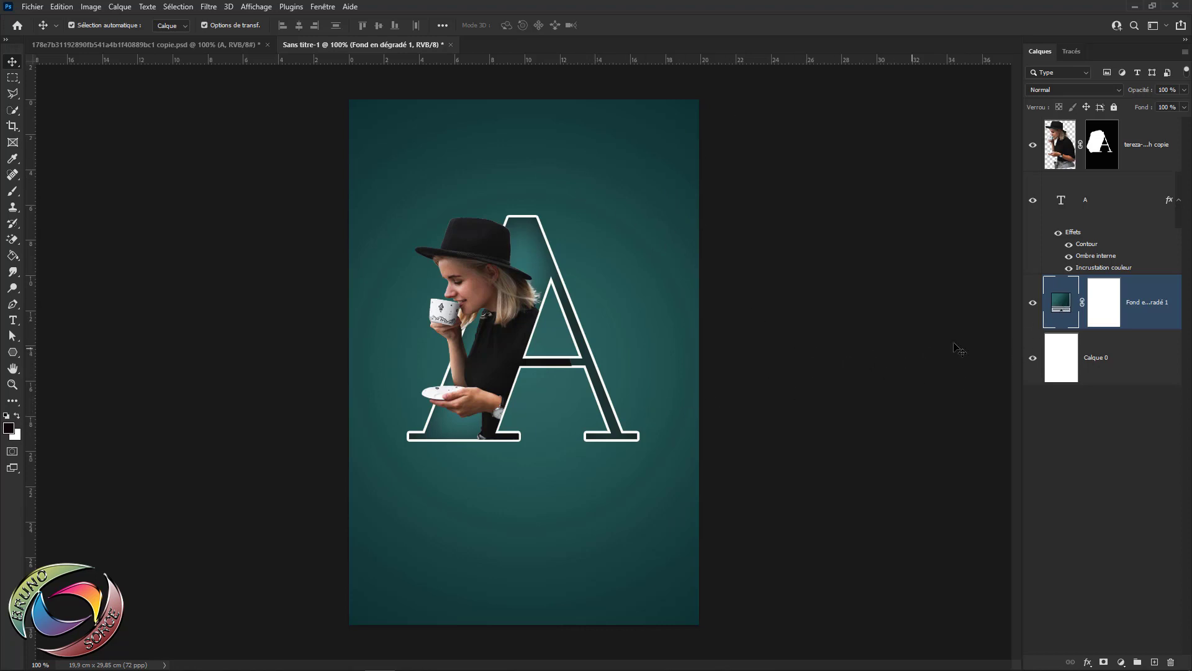
pyautogui.doubleClick(1063, 305)
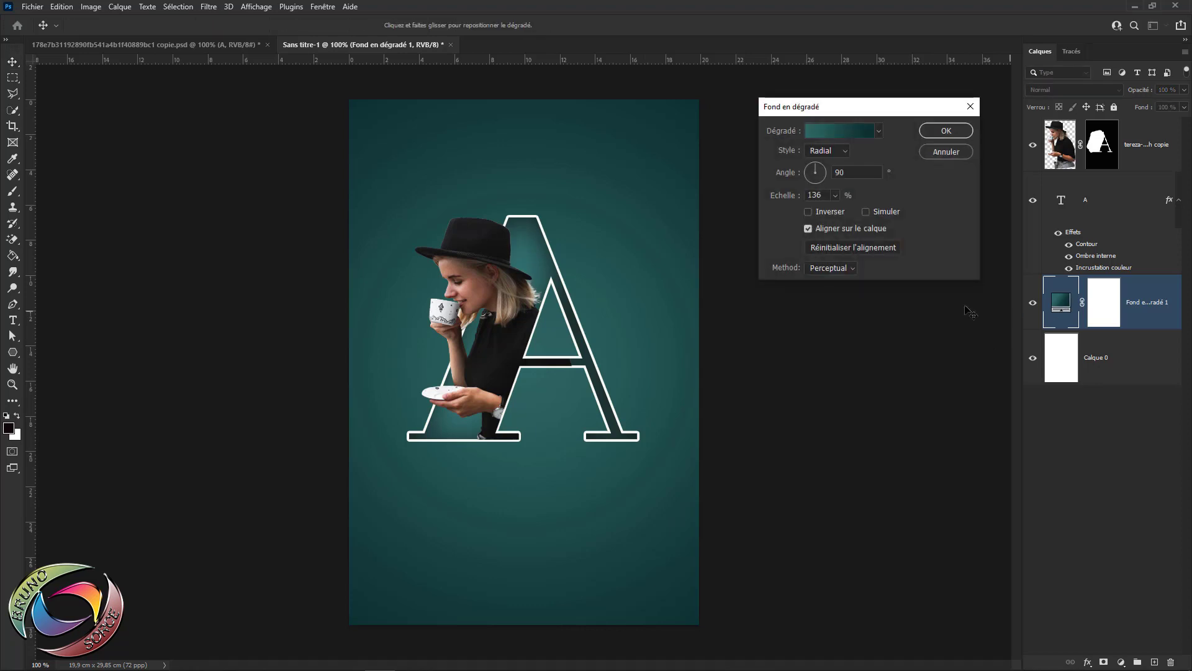
pyautogui.click(844, 132)
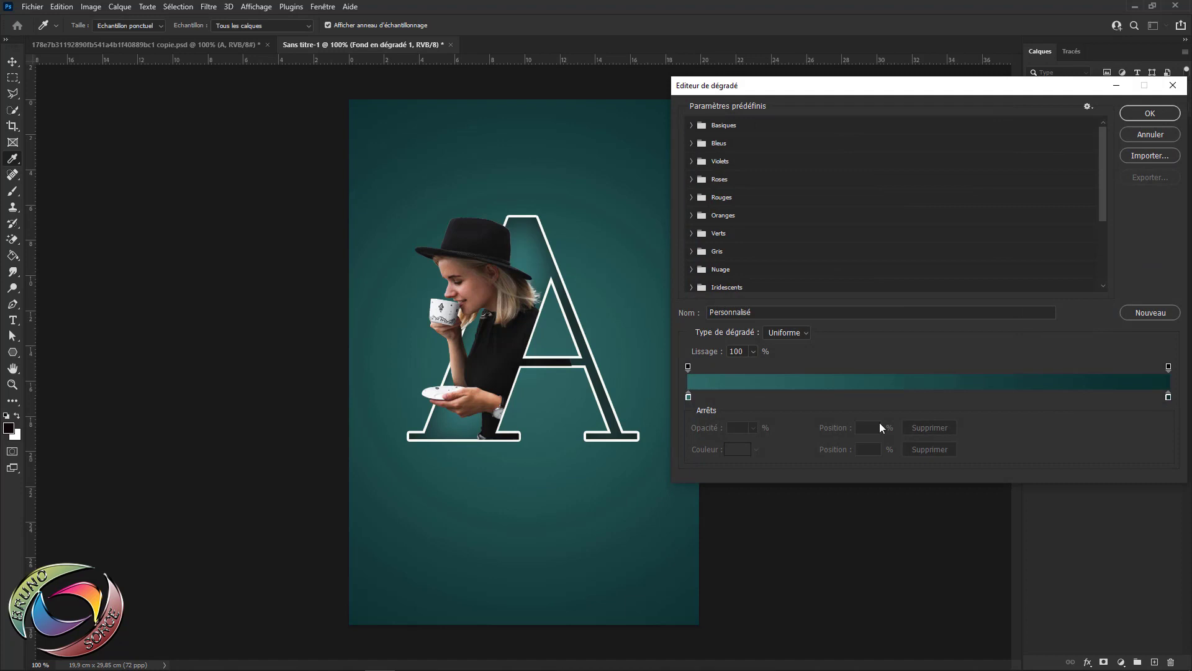
pyautogui.doubleClick(689, 398)
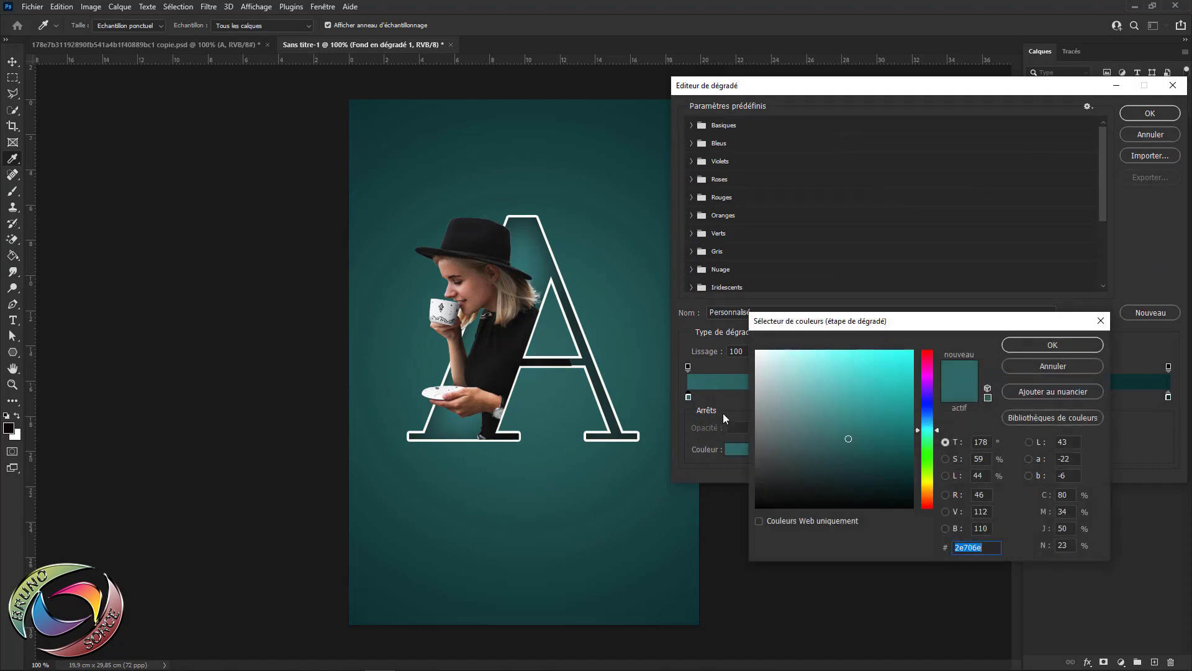
pyautogui.click(880, 449)
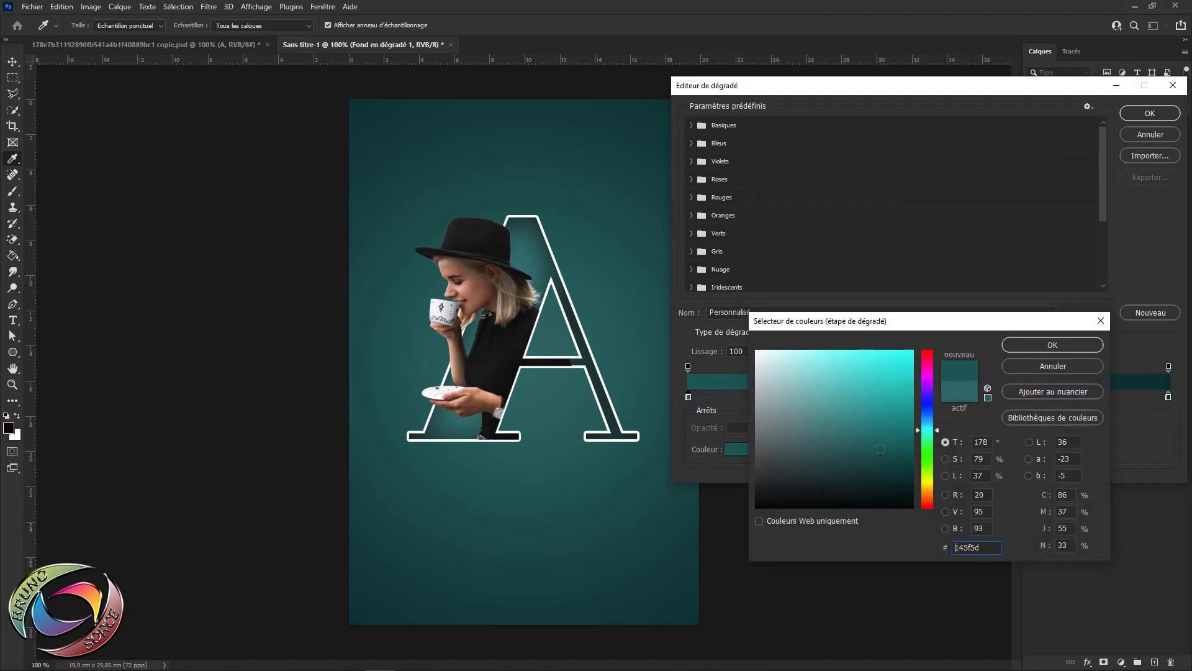
pyautogui.click(836, 414)
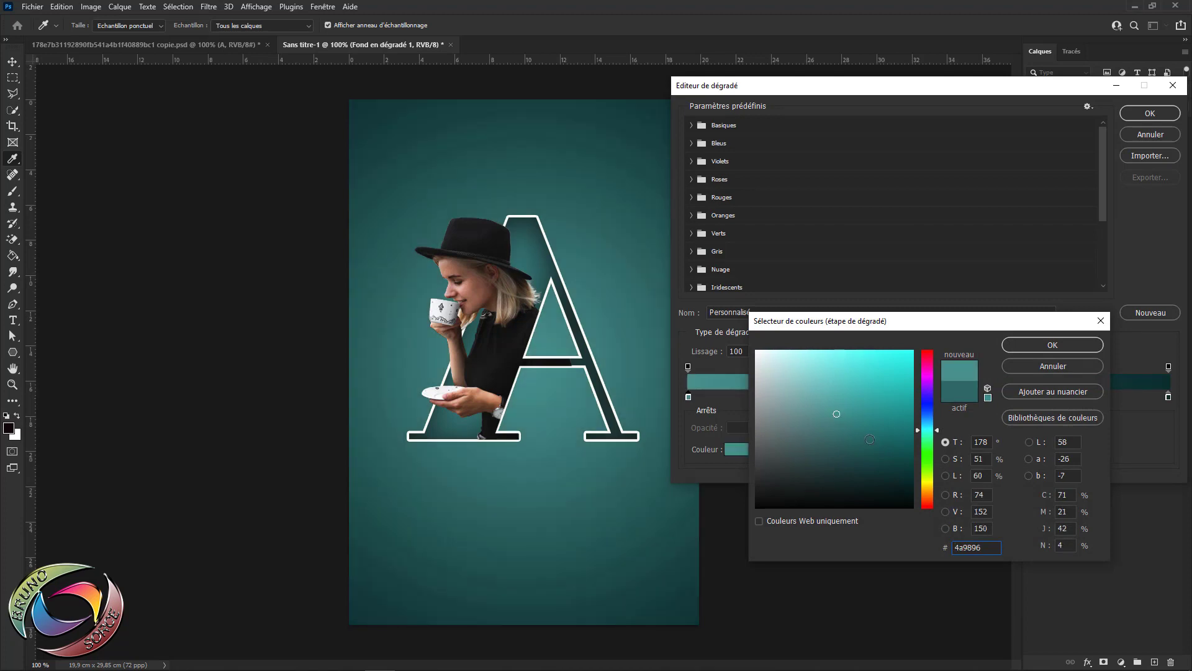
pyautogui.click(1050, 366)
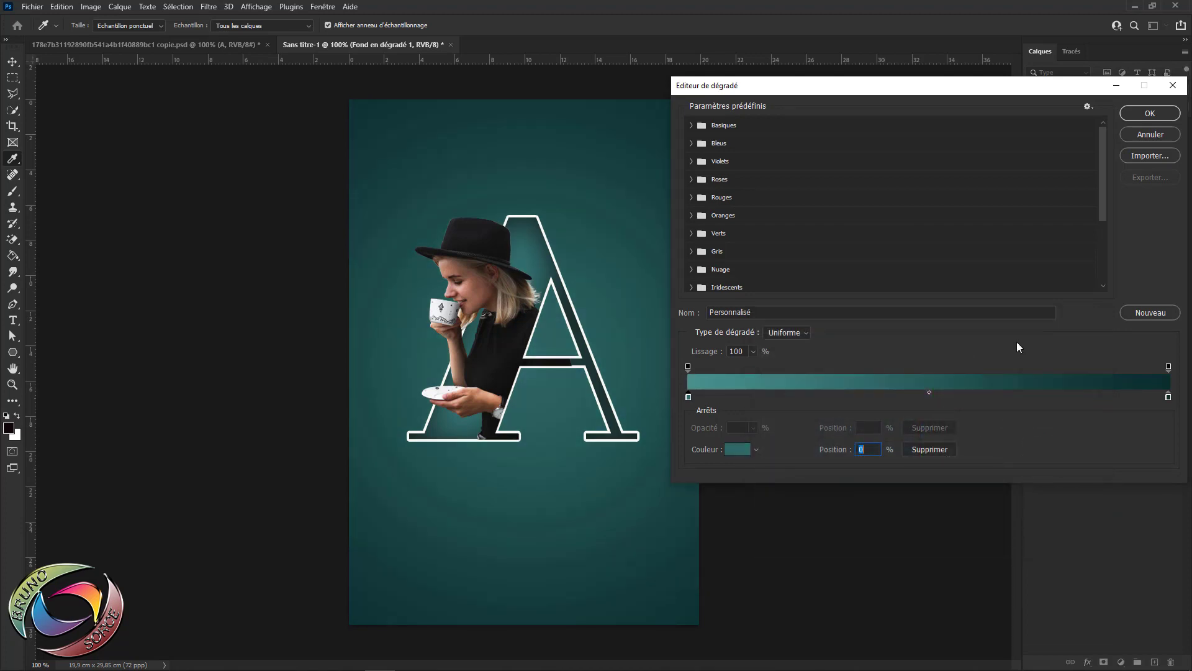
pyautogui.click(1149, 134)
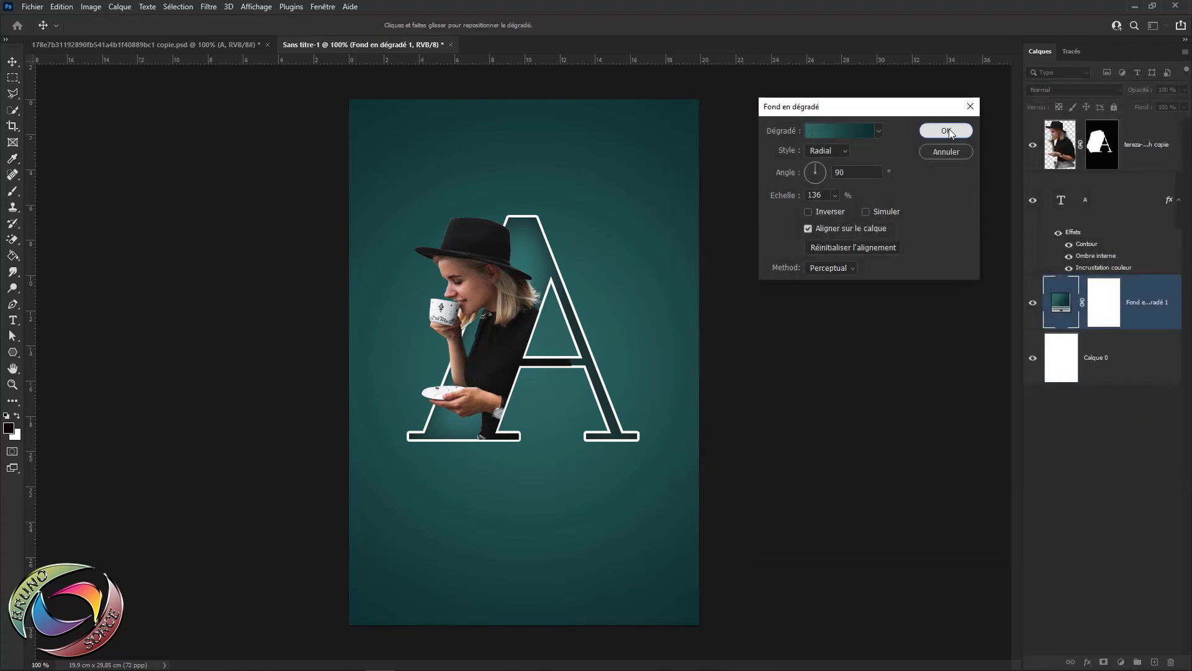
pyautogui.click(948, 132)
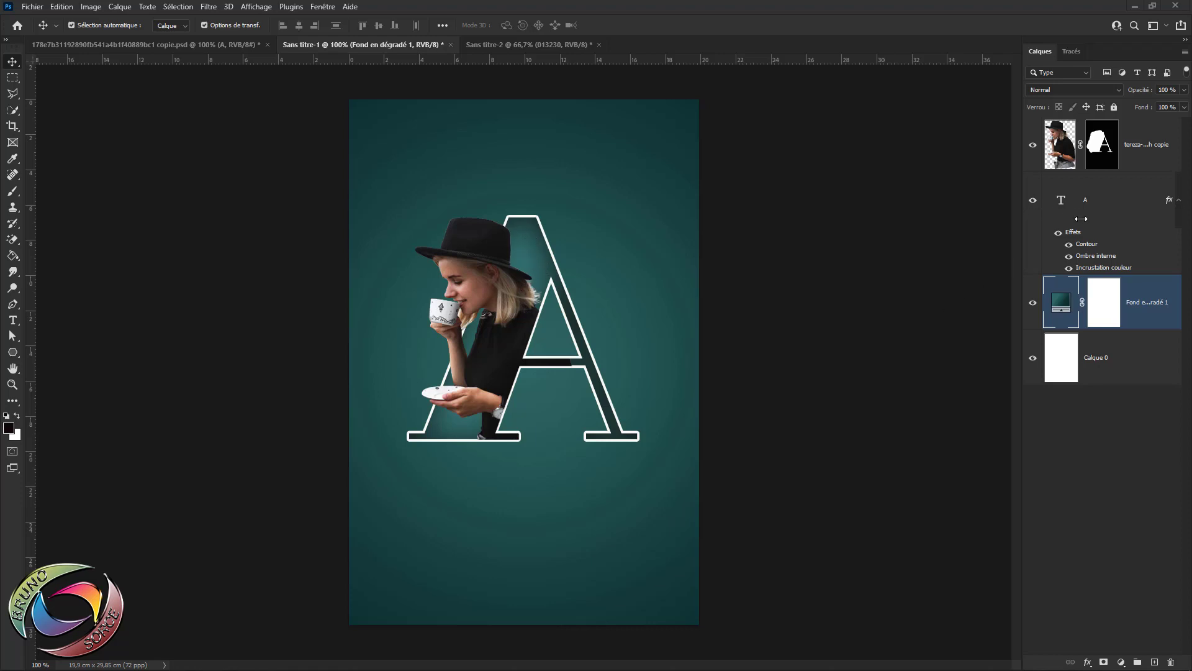
# Set the letter A's Color Overlay to dark teal 085251
pyautogui.click(1126, 210)
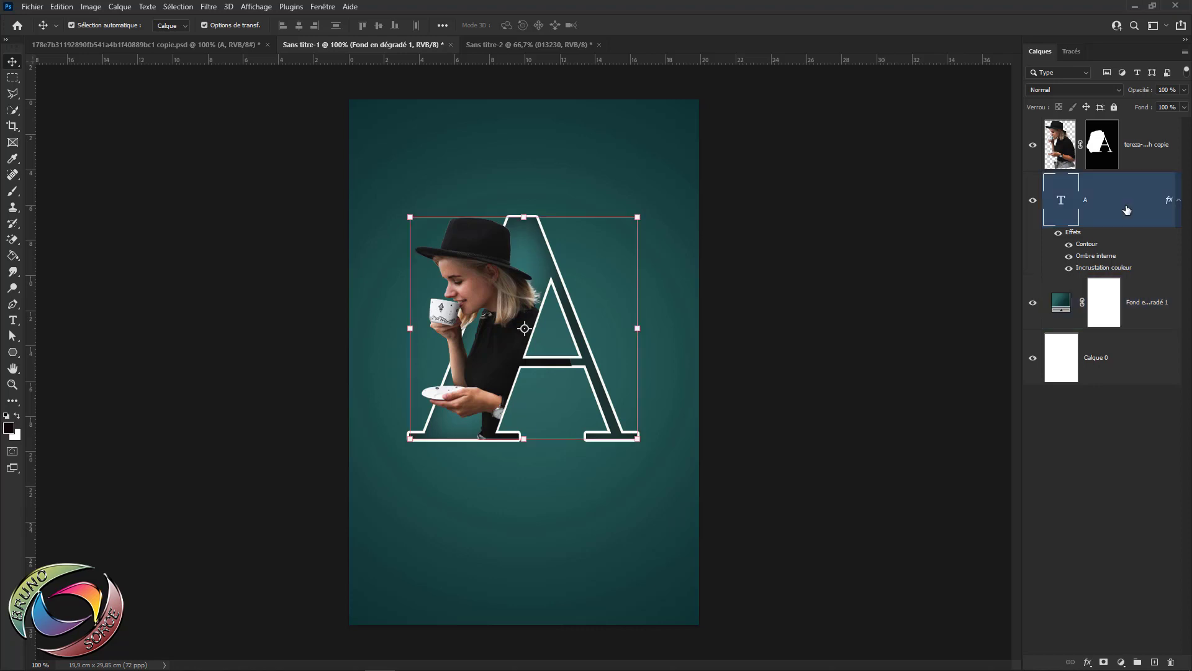
pyautogui.doubleClick(1107, 257)
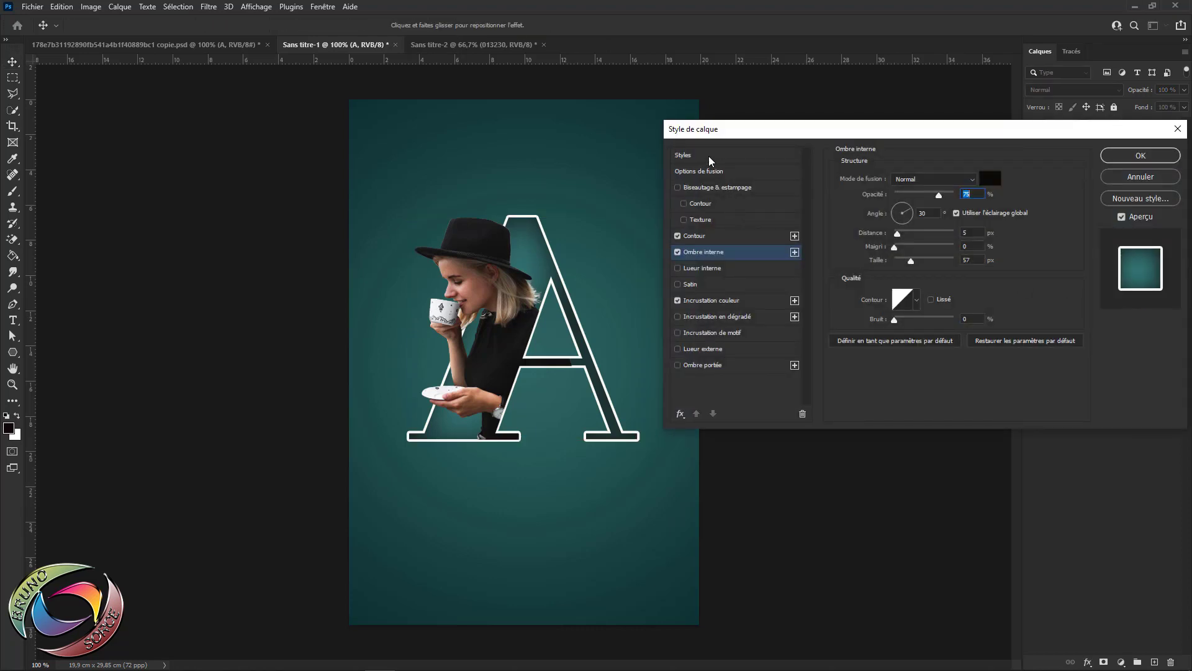
pyautogui.click(711, 301)
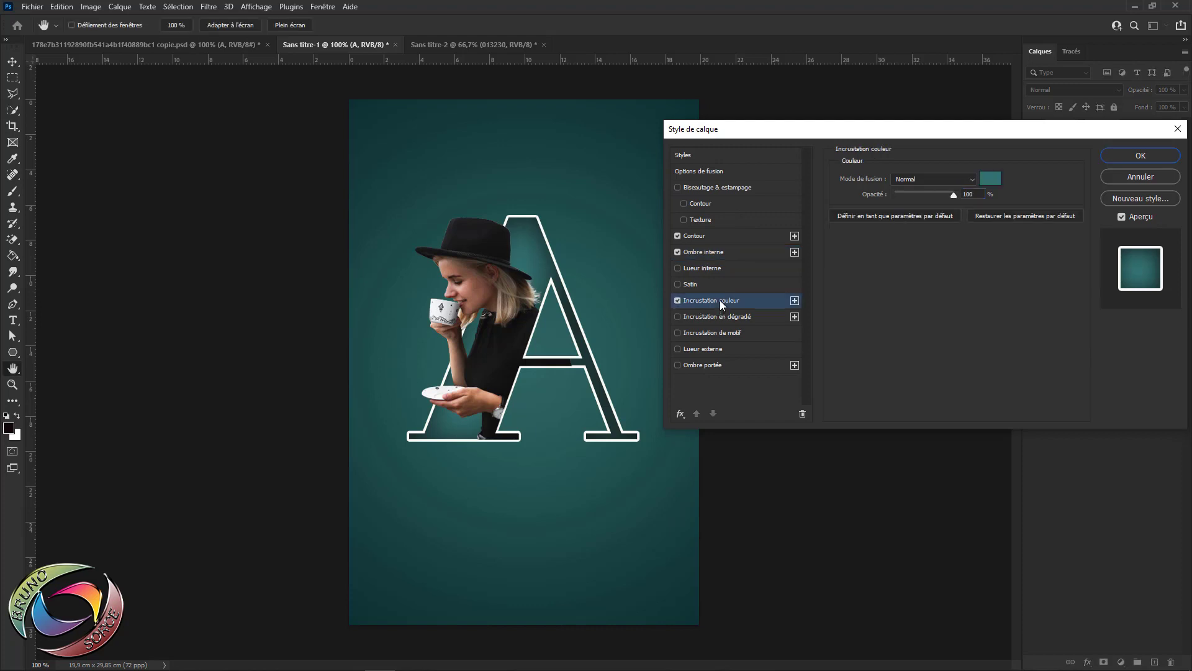
pyautogui.click(990, 179)
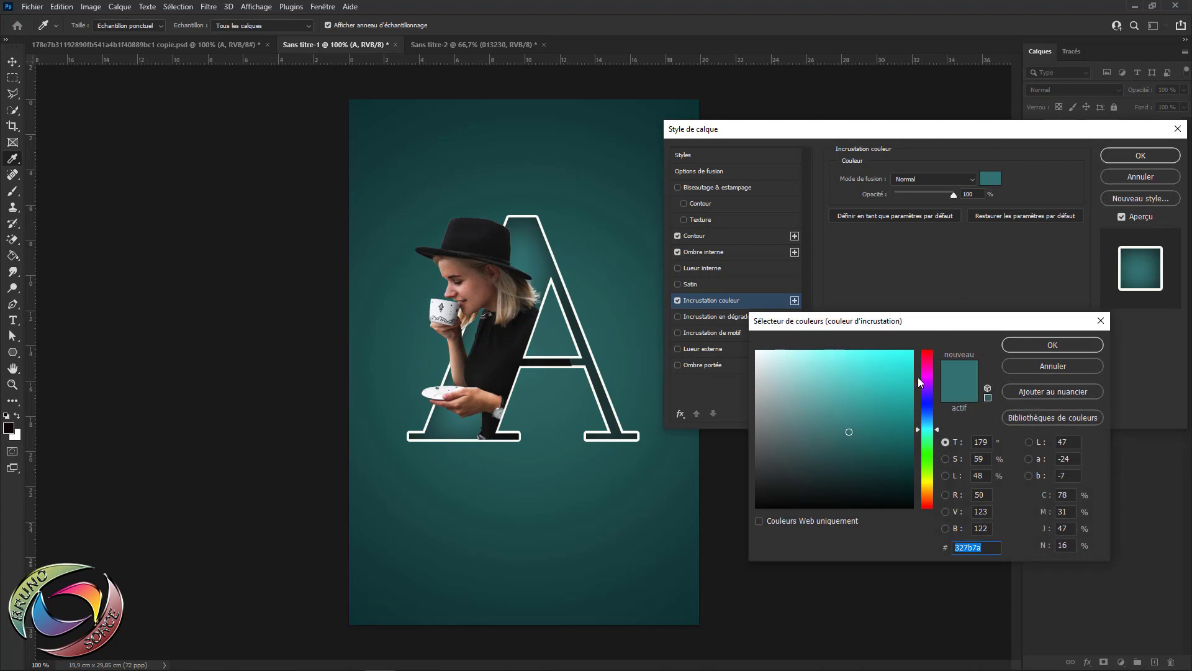
pyautogui.click(825, 368)
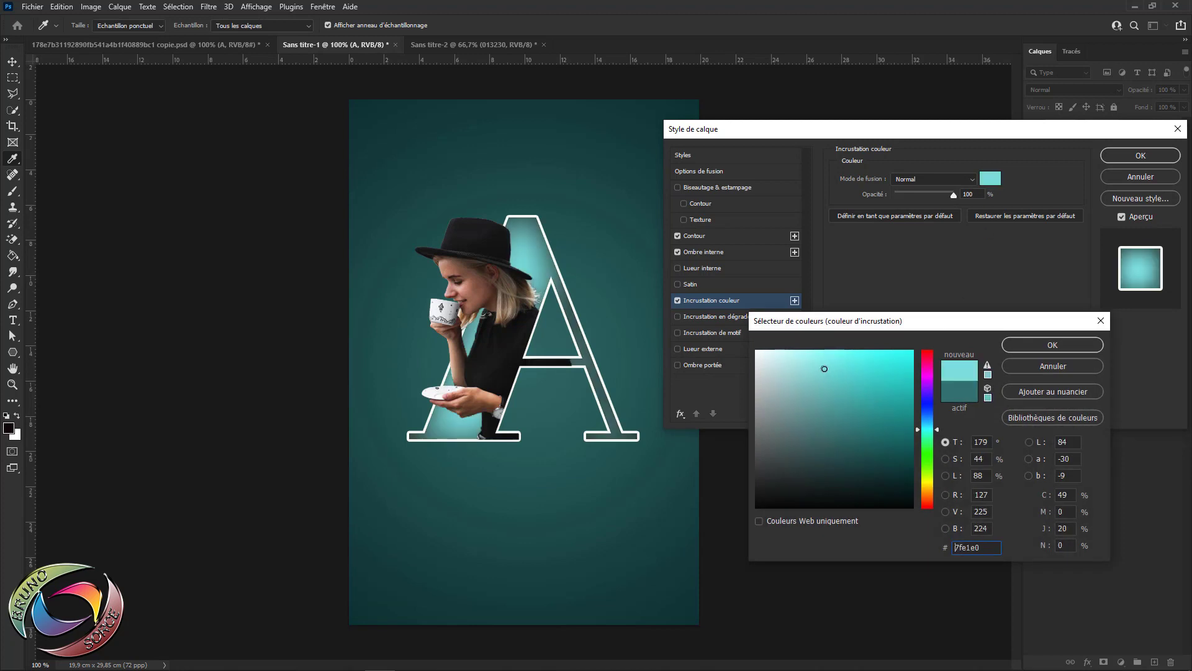
pyautogui.click(898, 457)
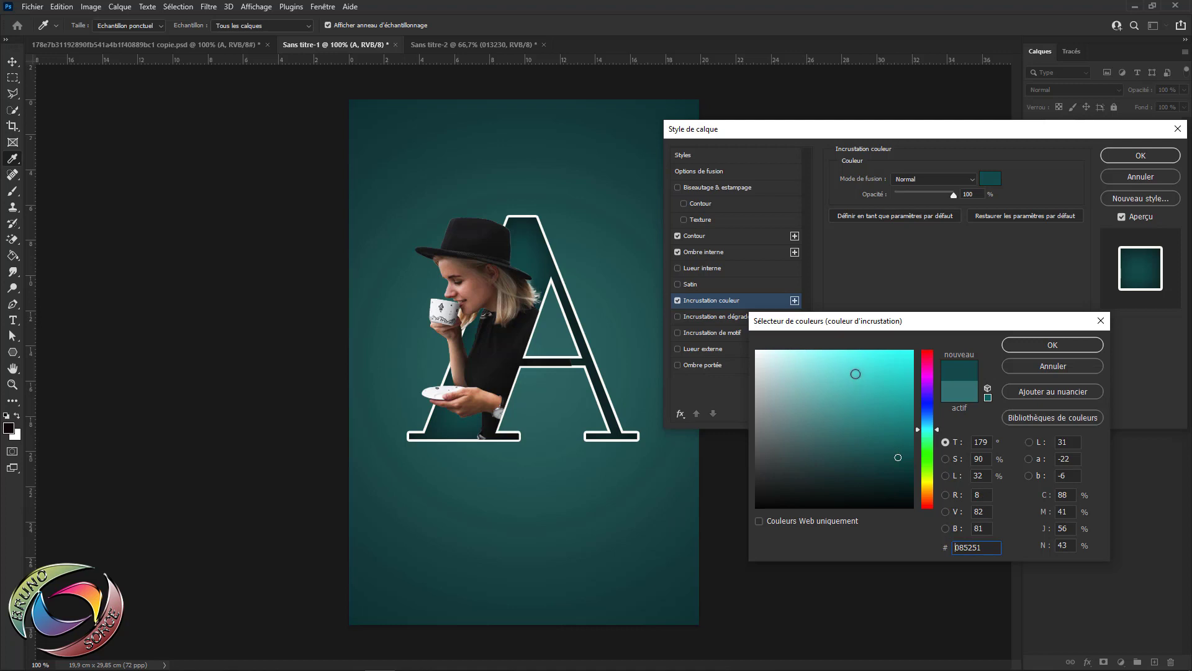
pyautogui.click(1052, 345)
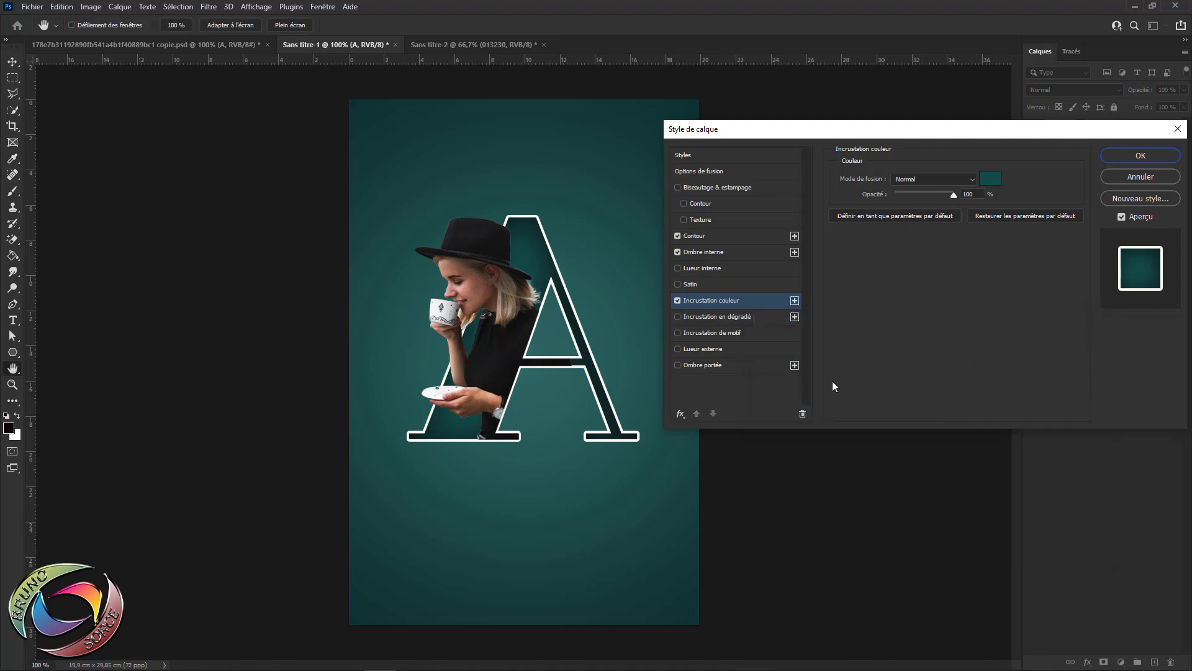
# Try larger sizes for the A's Stroke, then return it to the thin width
pyautogui.click(691, 236)
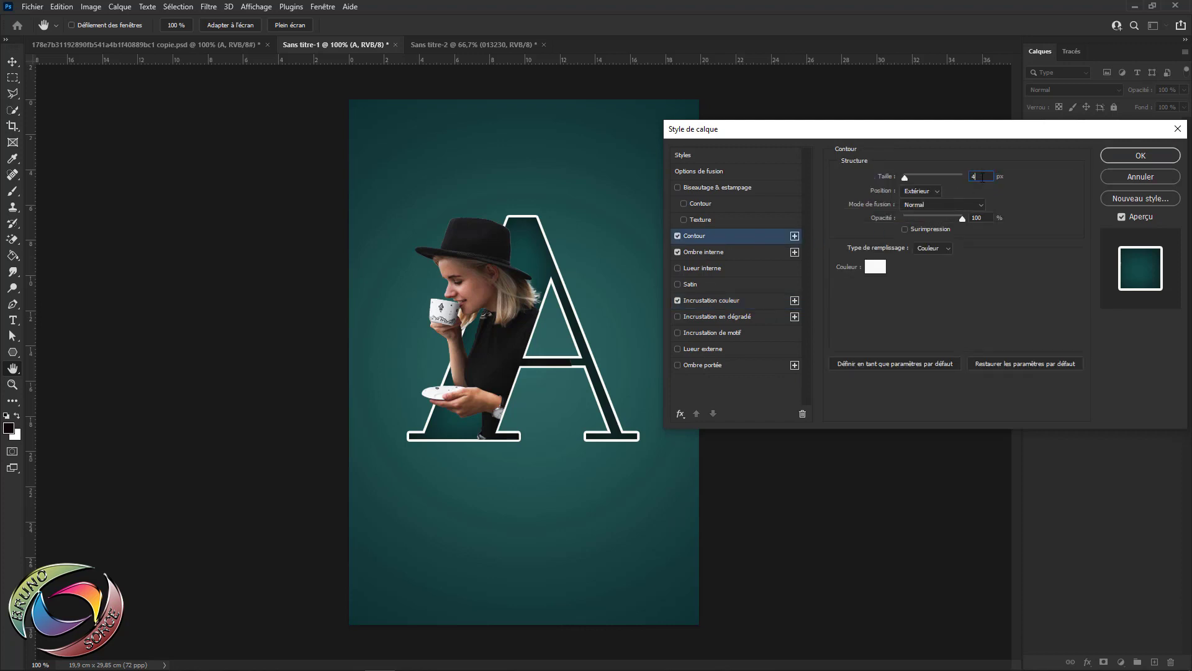
pyautogui.press('Up')
pyautogui.press('Up')
pyautogui.press('Up')
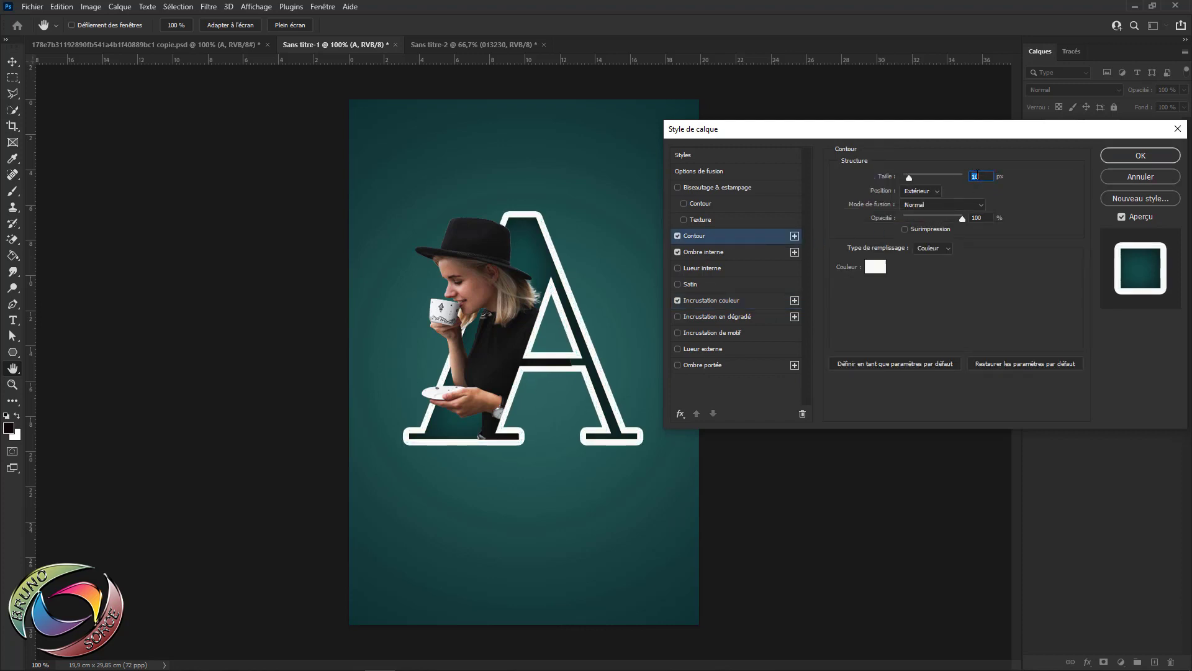
pyautogui.press('Up')
pyautogui.press('Down')
pyautogui.press('Down')
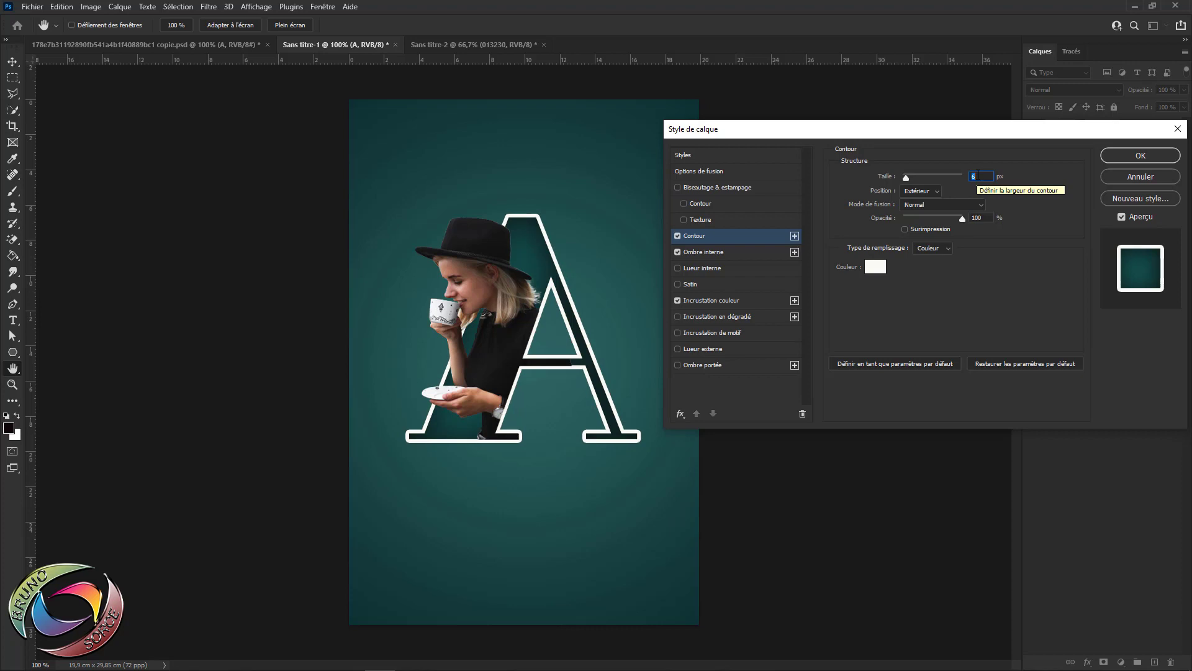
pyautogui.press('Down')
pyautogui.press('Down')
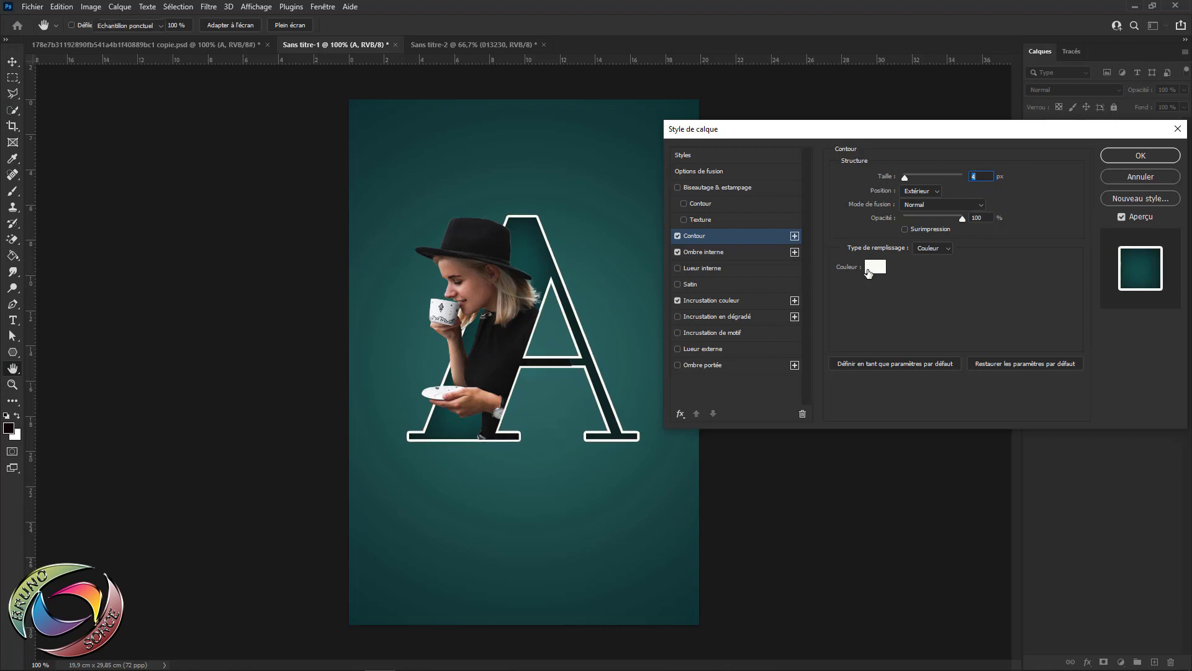
# Test yellow and red stroke colours, then cancel to keep the white outline
pyautogui.click(868, 272)
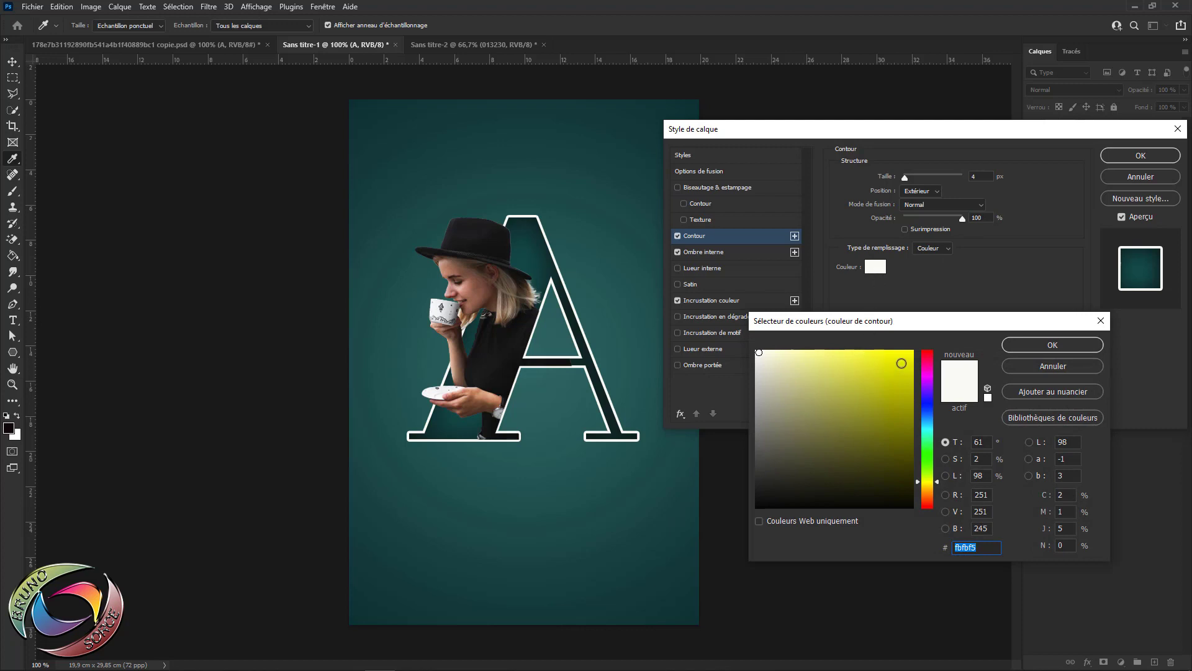
pyautogui.click(905, 358)
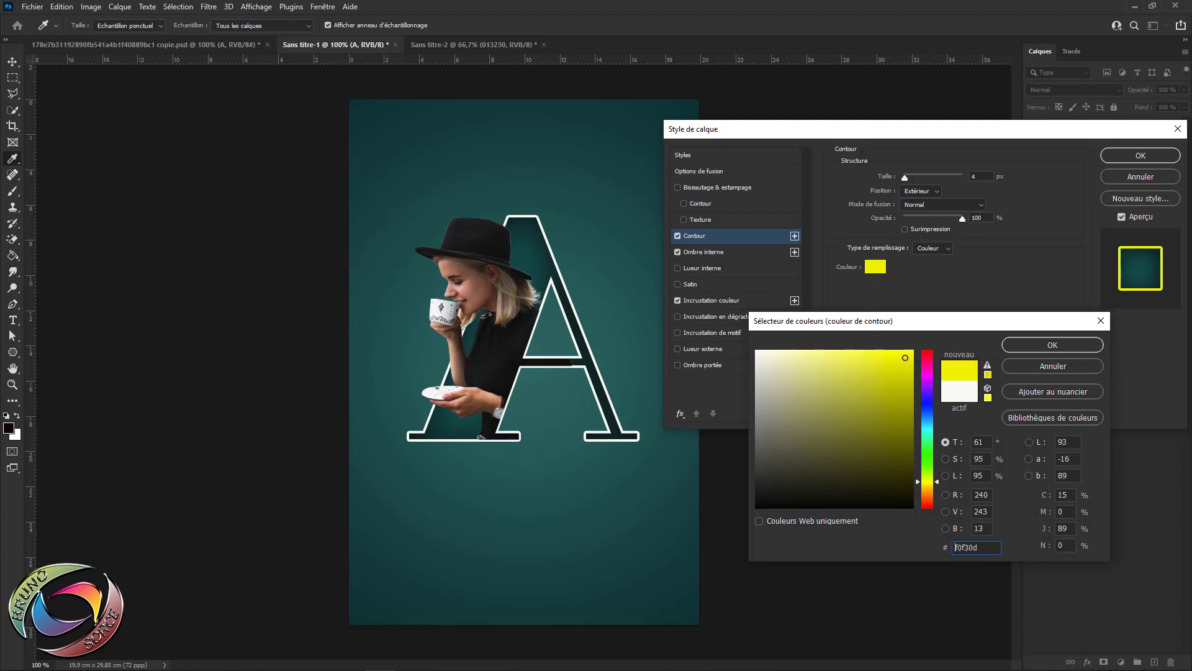
pyautogui.click(927, 363)
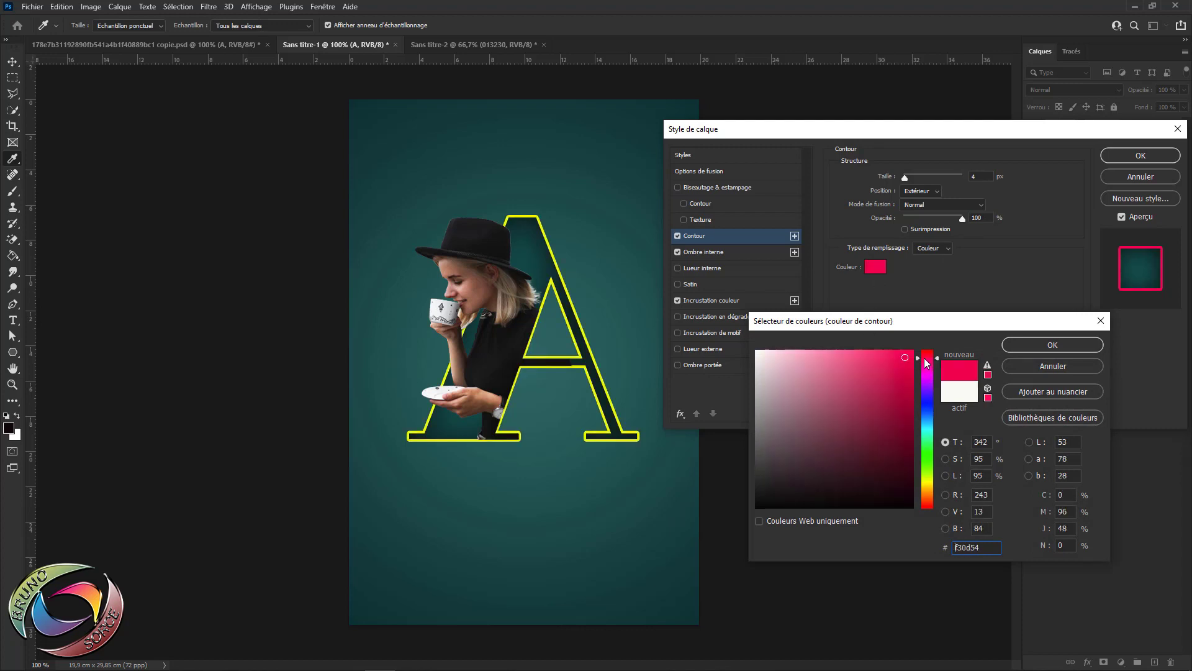
pyautogui.click(1039, 369)
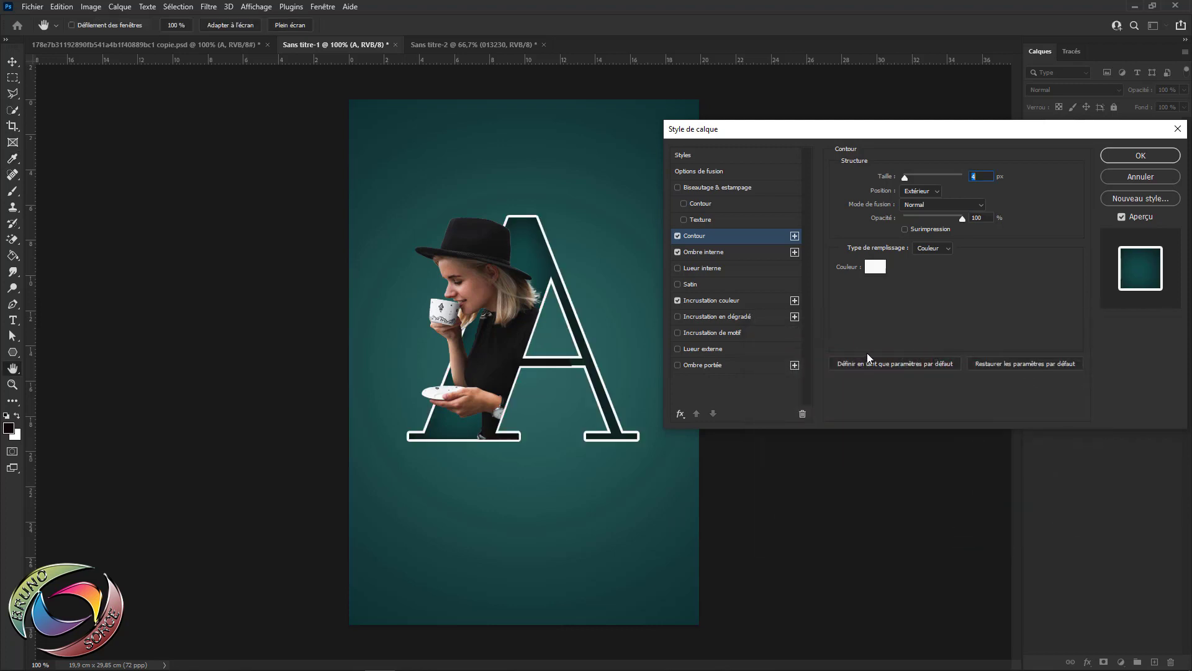
# Add a Normal-blend drop shadow offset down and right of the letter A
pyautogui.click(699, 366)
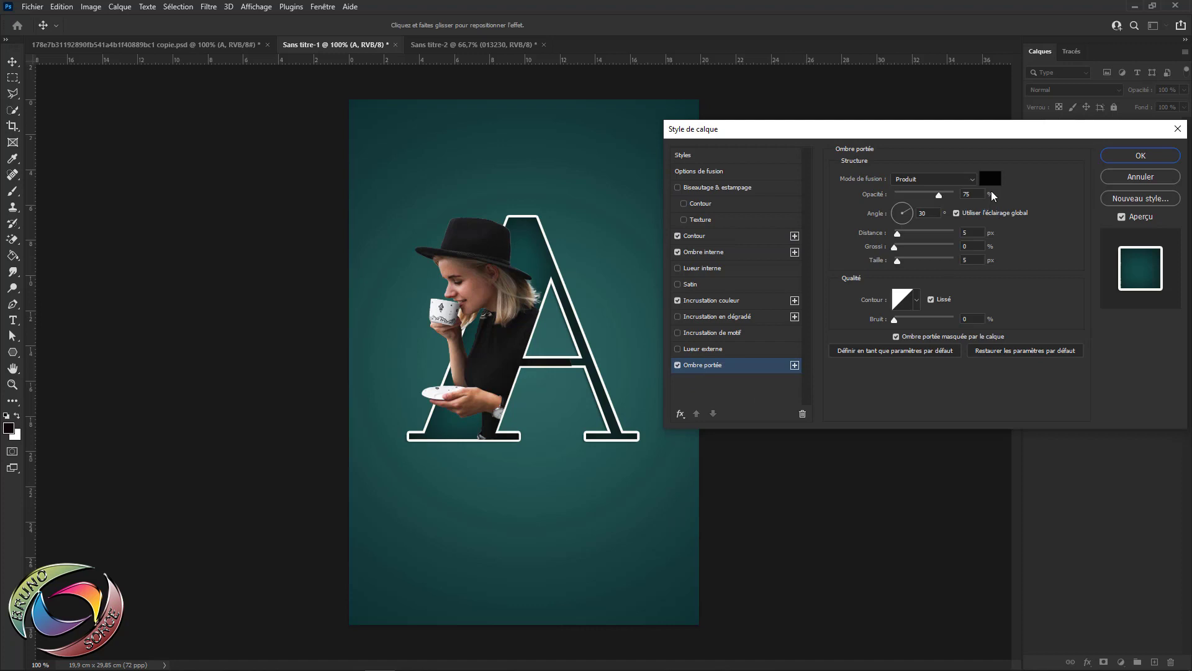
pyautogui.click(958, 183)
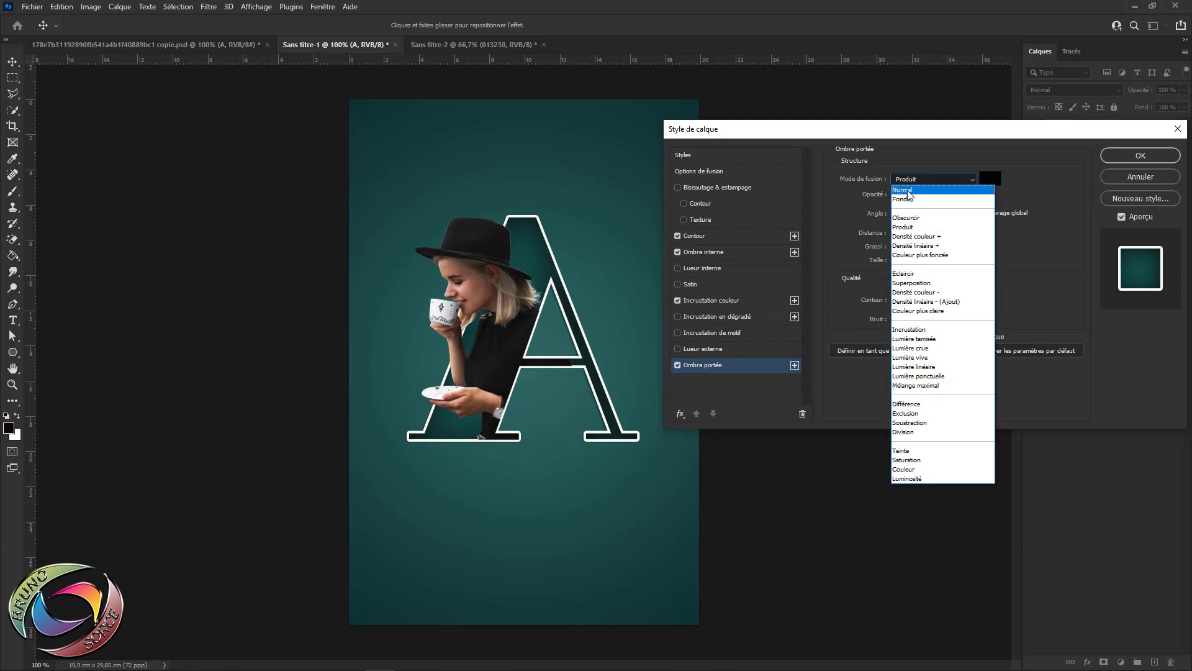
pyautogui.click(909, 190)
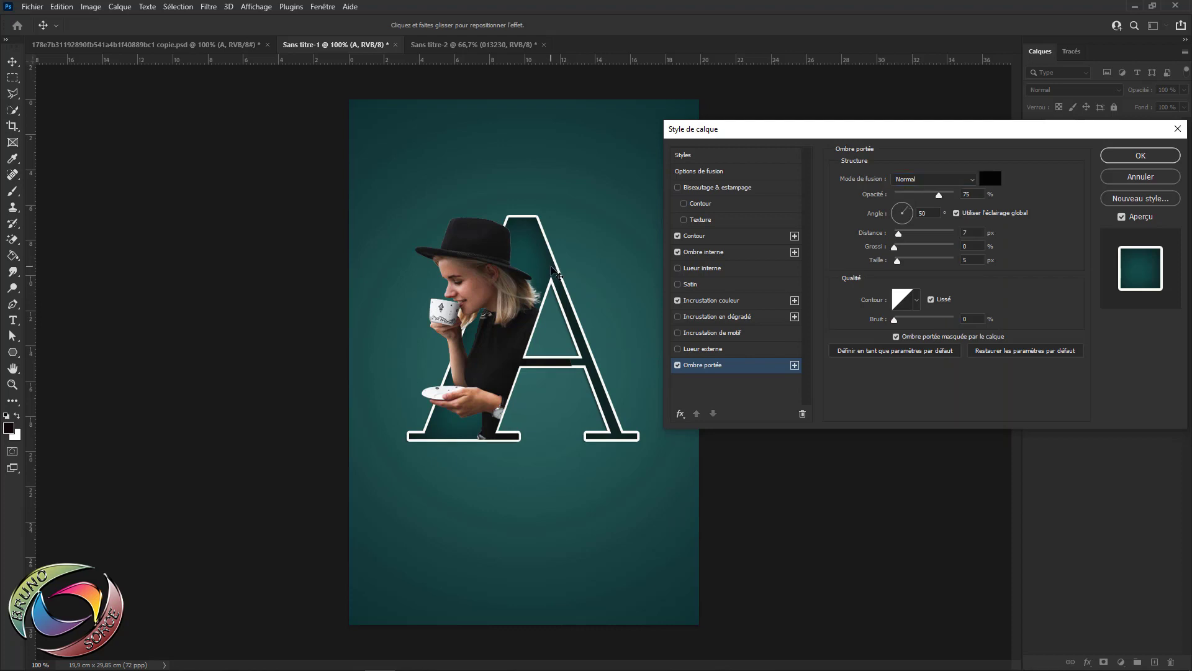
pyautogui.moveTo(572, 278); pyautogui.dragTo(562, 265)
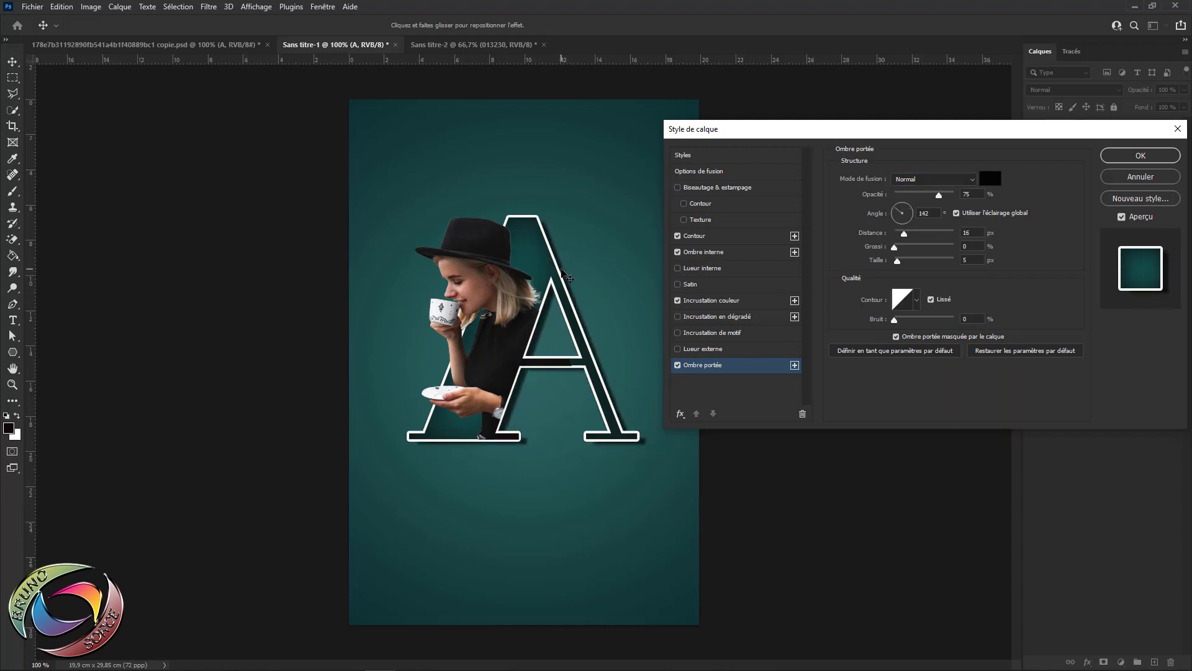
pyautogui.moveTo(562, 265); pyautogui.dragTo(572, 272)
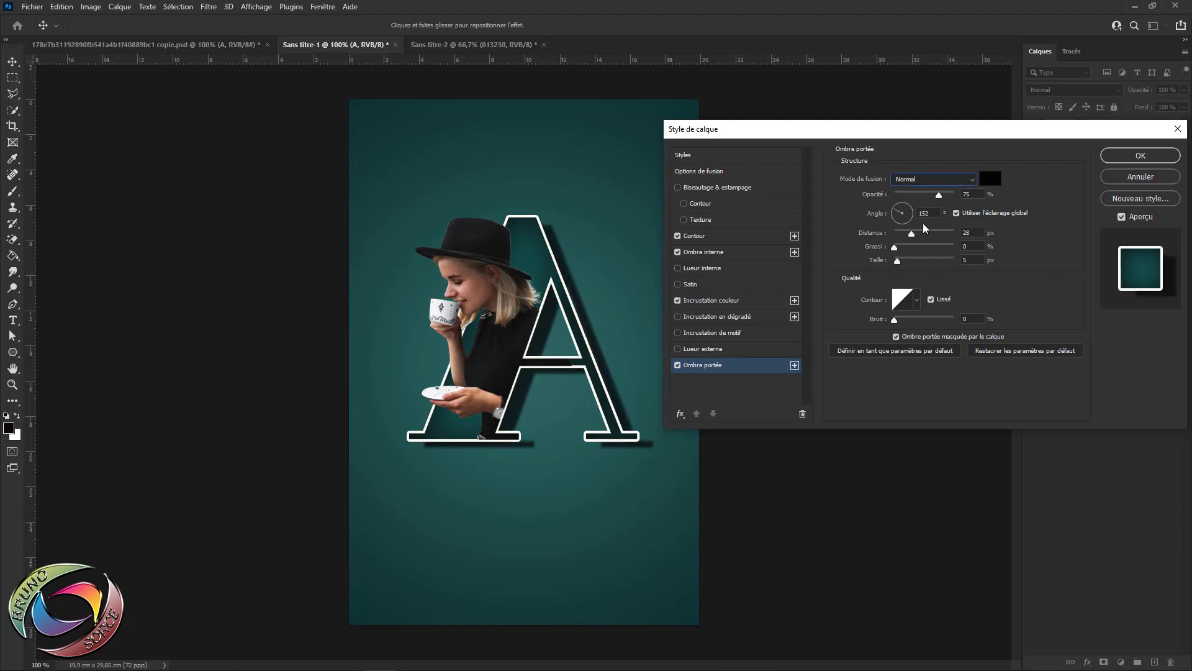
# Try a red shadow colour, then disable the drop shadow and apply the remaining effects
pyautogui.click(984, 180)
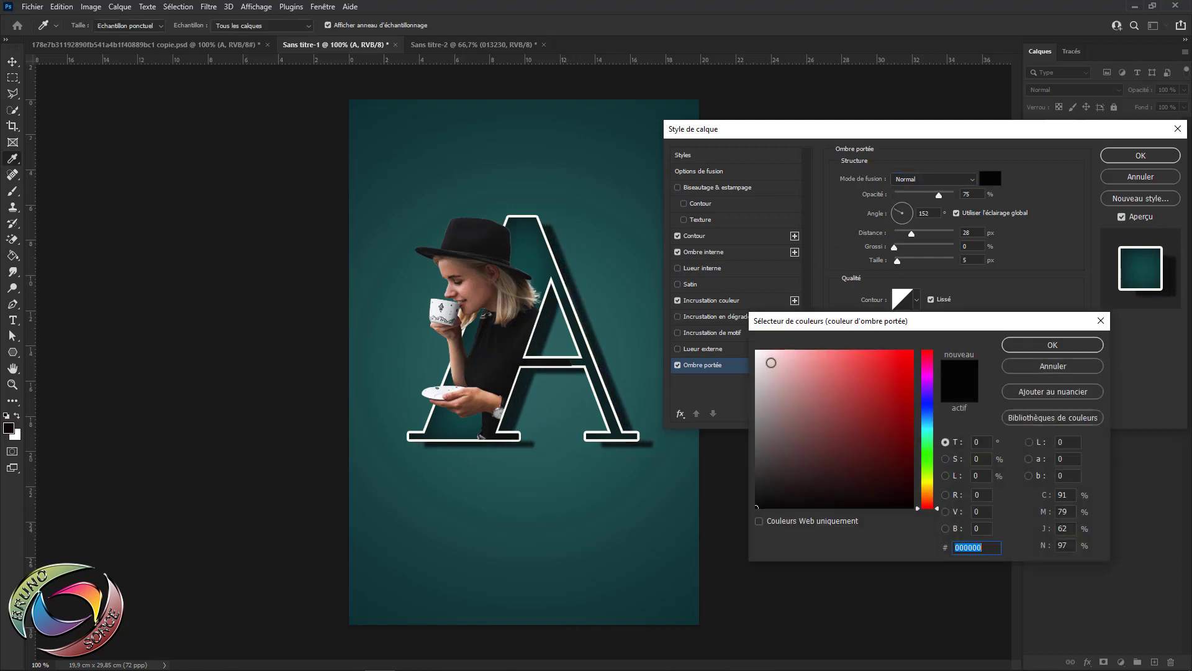
pyautogui.click(859, 362)
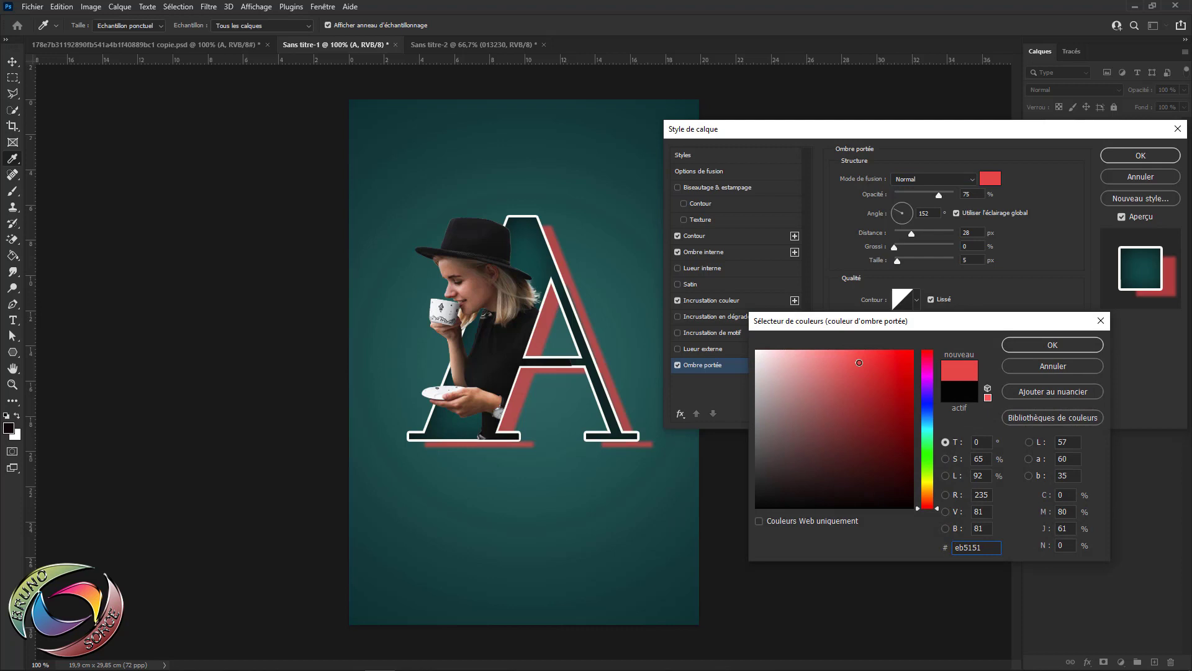
pyautogui.click(910, 361)
pyautogui.click(1048, 345)
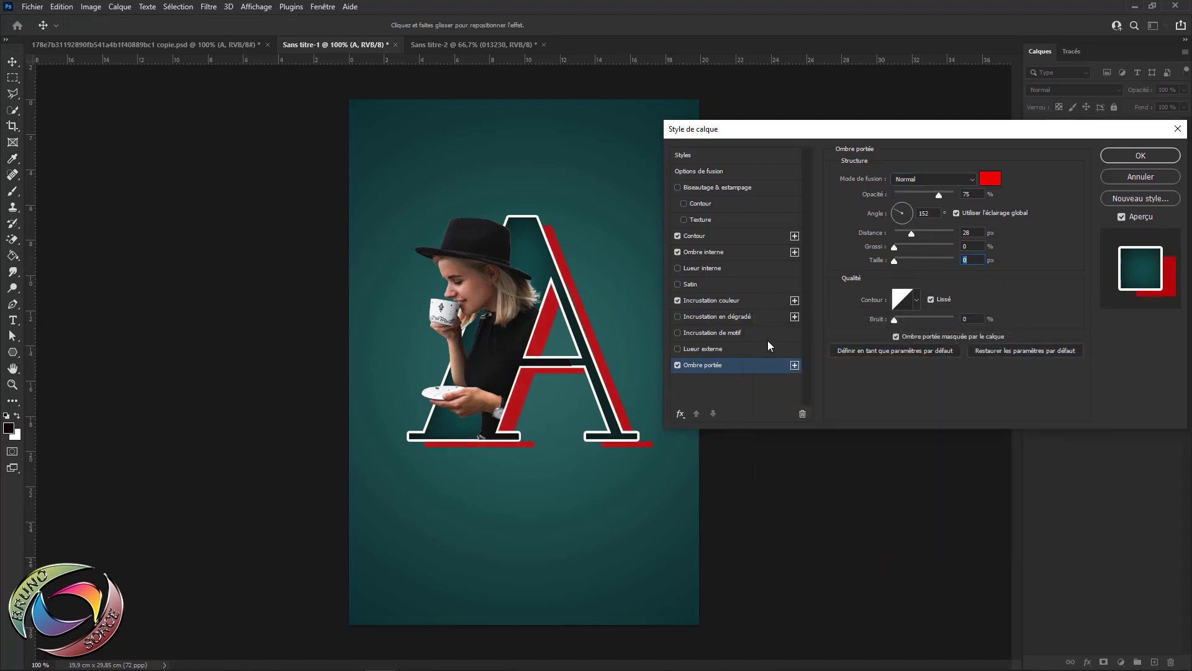
pyautogui.click(677, 365)
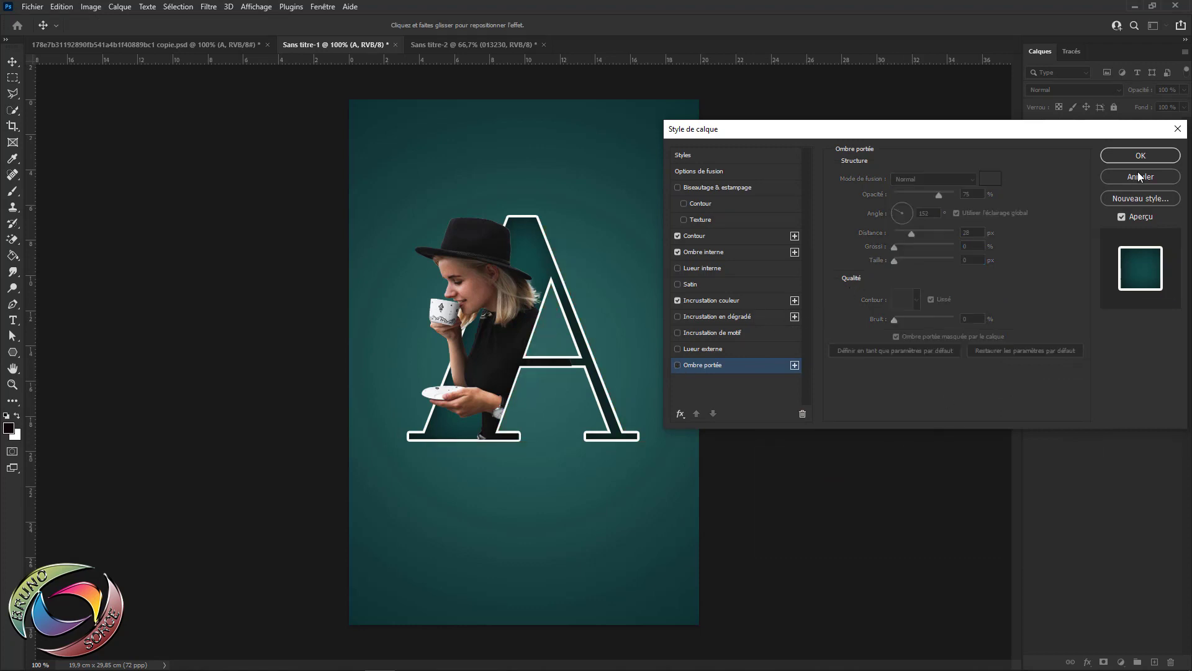
pyautogui.click(1140, 156)
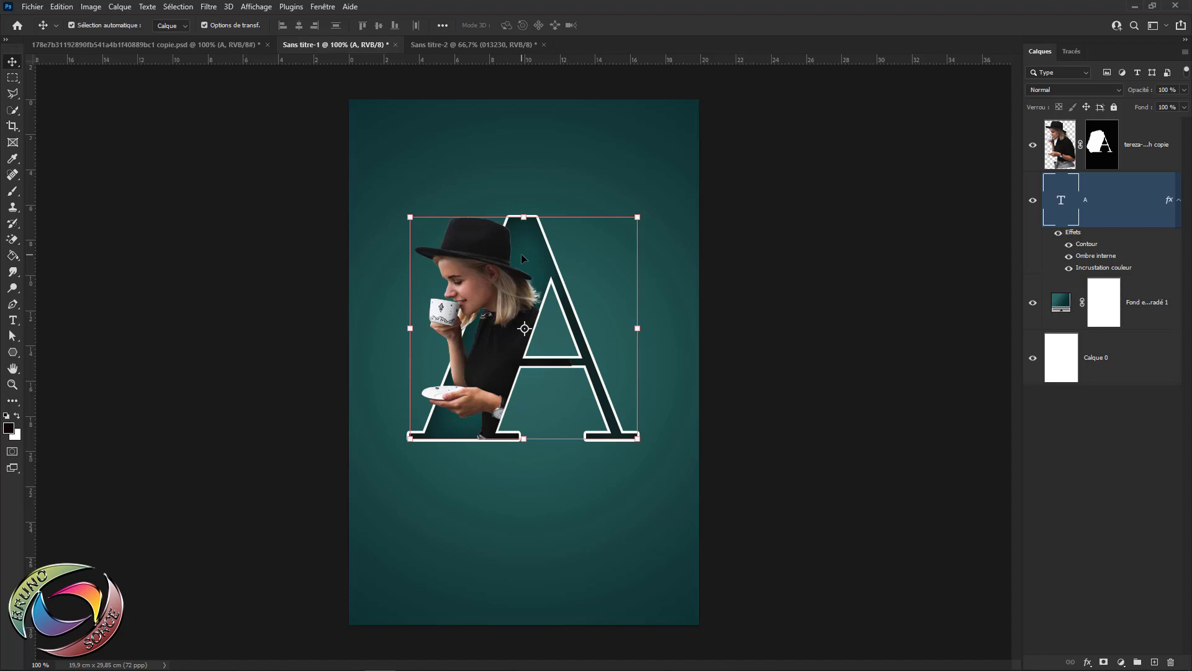
# Scale the woman photo and letter A up together, then delete the blank Calque 0
pyautogui.keyDown('ctrl'); pyautogui.click(1146, 163); pyautogui.keyUp('ctrl')
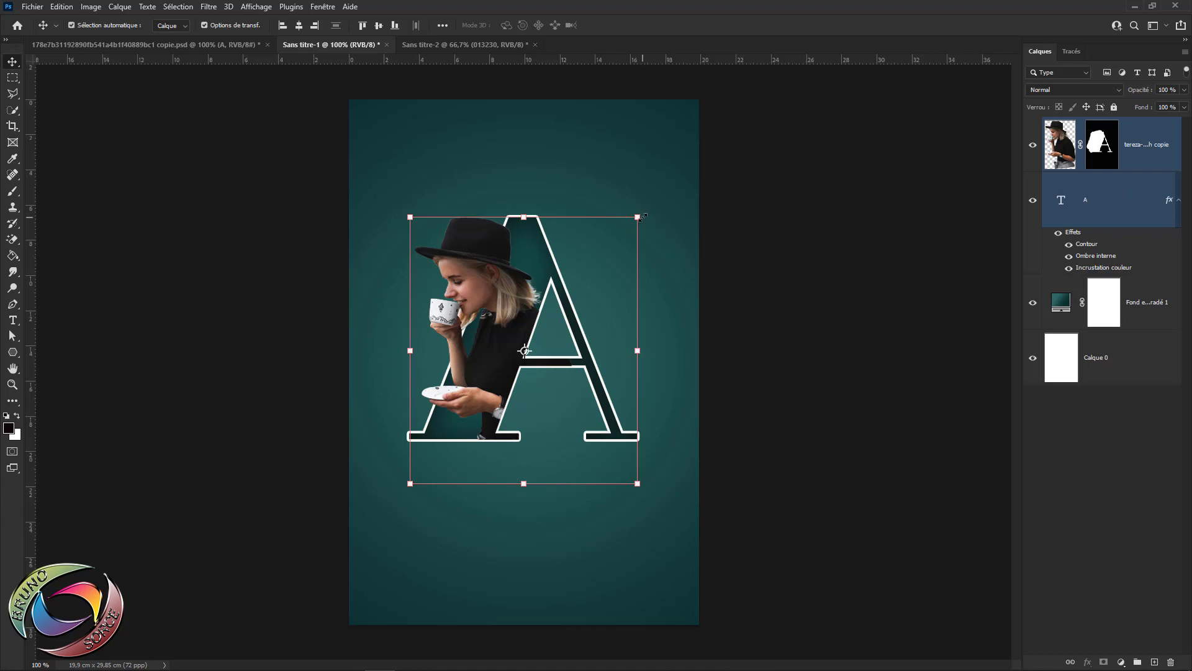
pyautogui.moveTo(637, 483)
pyautogui.mouseDown()
pyautogui.moveTo(666, 538)
pyautogui.moveTo(670, 522)
pyautogui.moveTo(620, 444)
pyautogui.moveTo(569, 395)
pyautogui.moveTo(684, 538)
pyautogui.mouseUp()
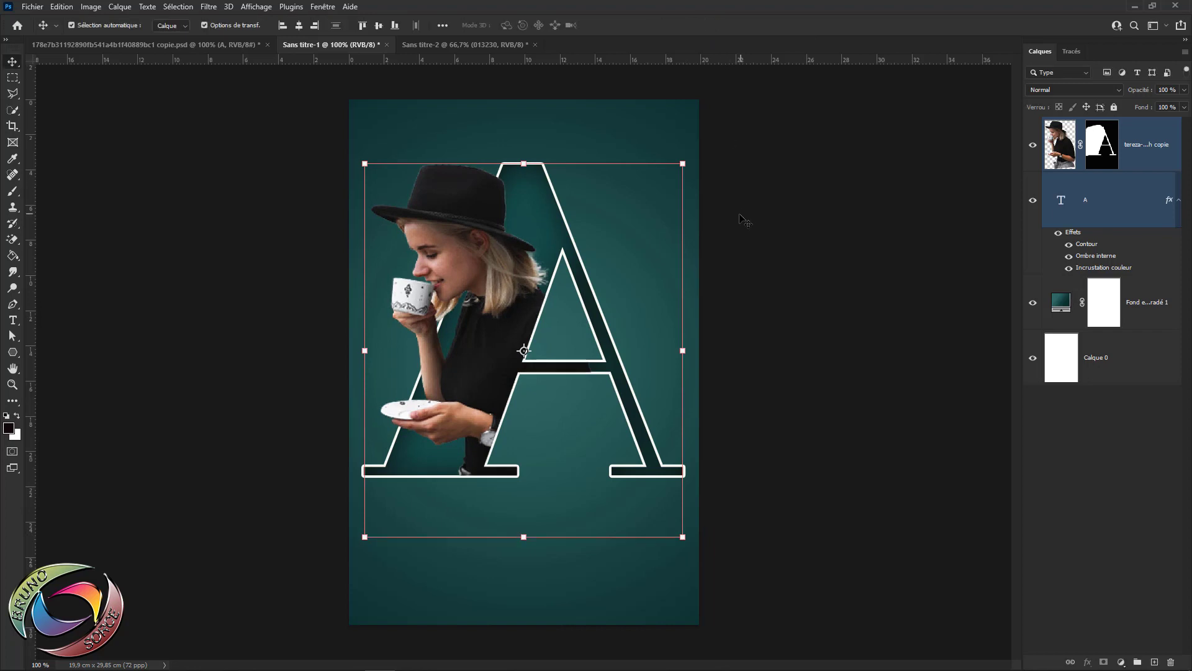
pyautogui.press('Return')
pyautogui.click(1129, 359)
pyautogui.press('Delete')
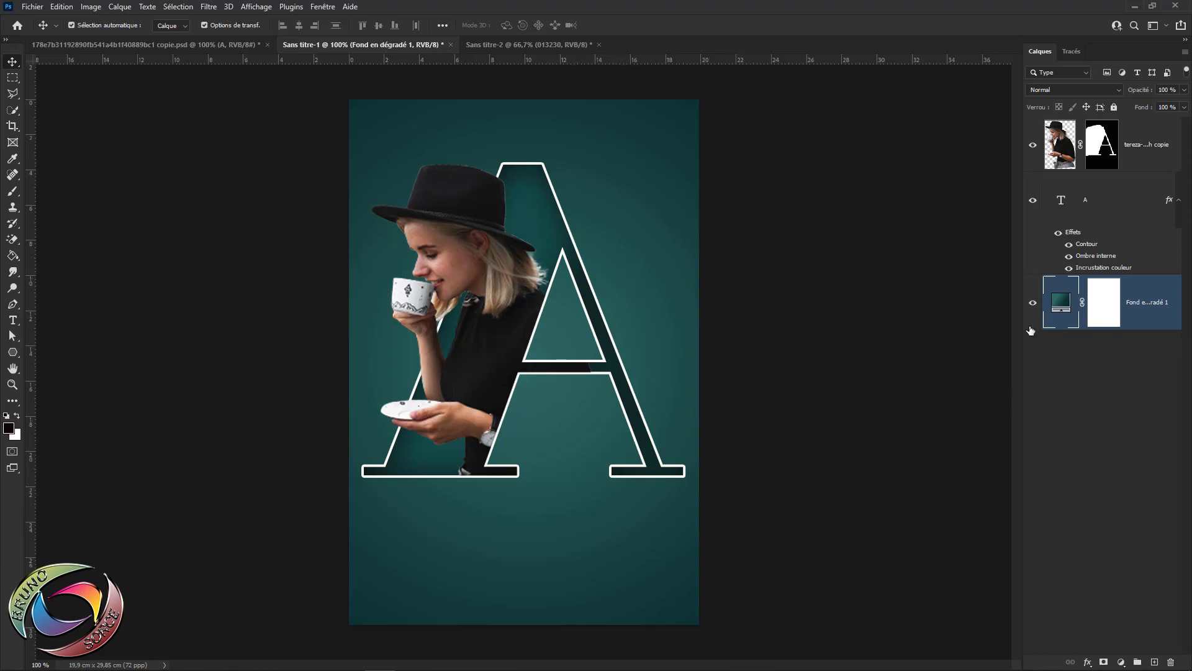
pyautogui.click(1032, 305)
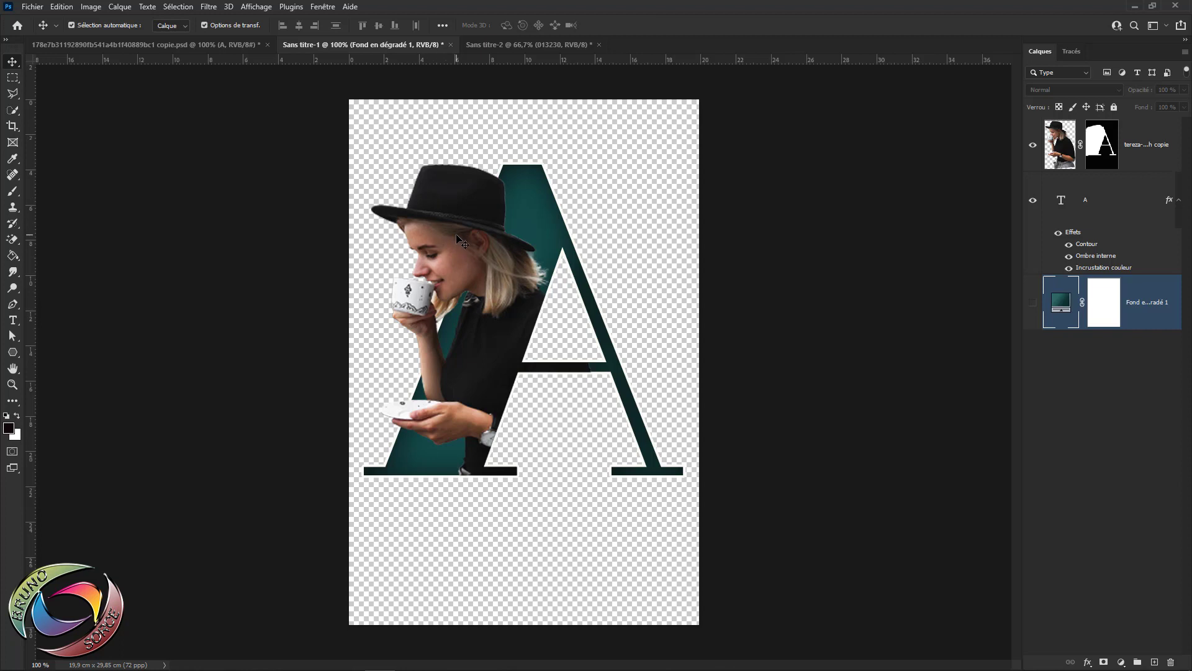
pyautogui.click(1032, 302)
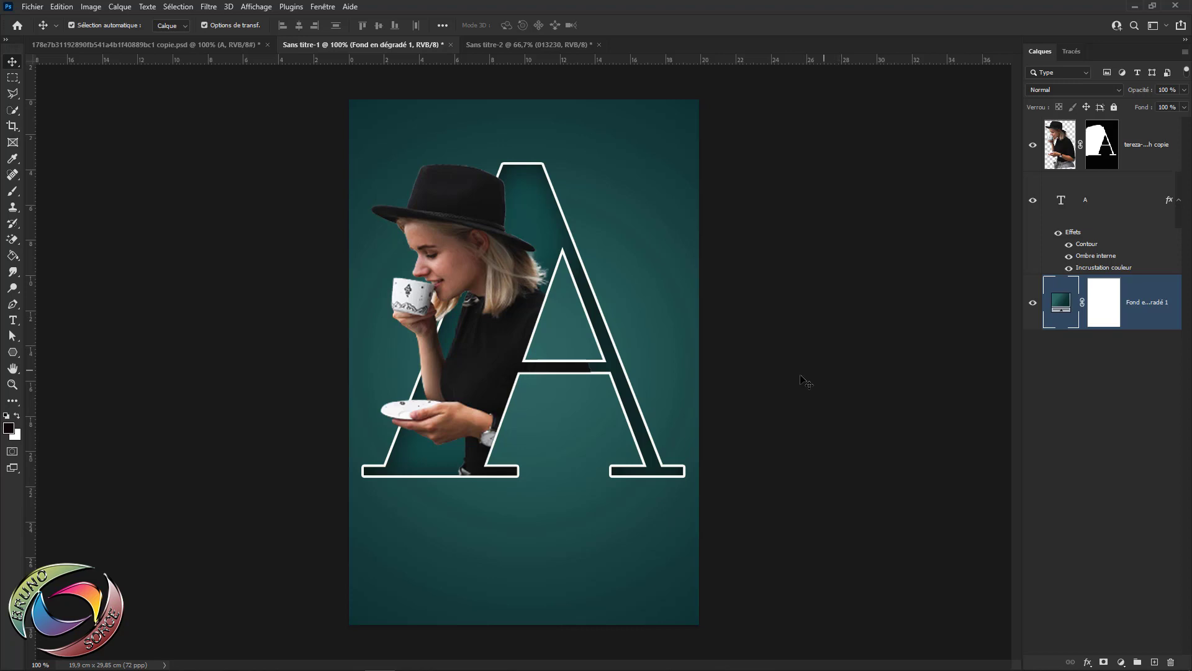
pyautogui.scroll(-1, 702, 373)
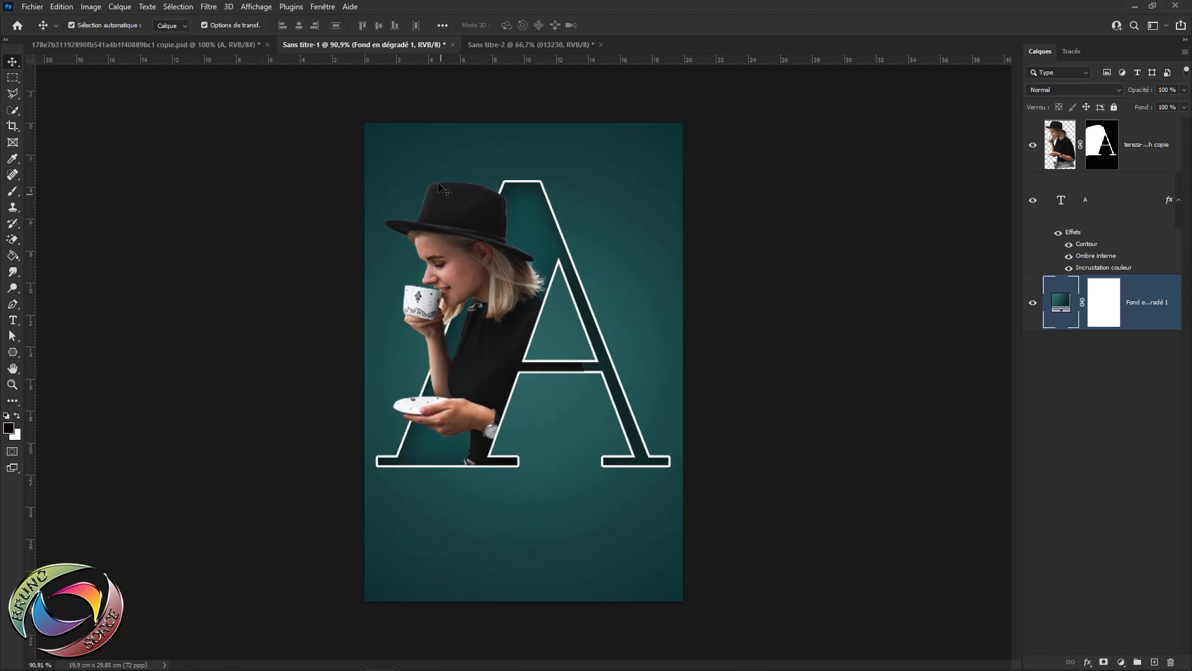